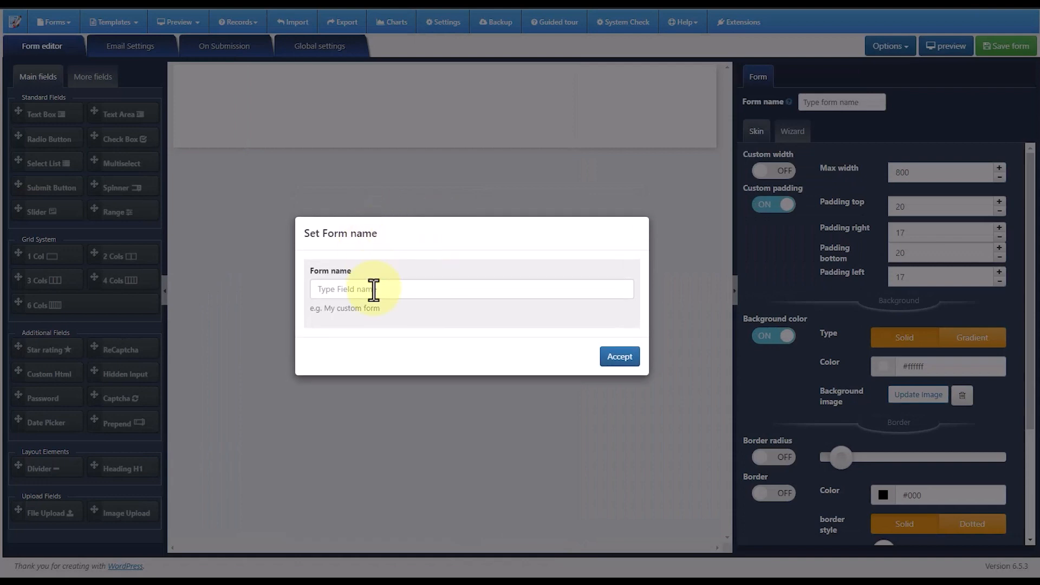
- Name the new form "creating a contact form" and load the Contact Us template
{"action": "left_click", "coordinate": [373, 289]}
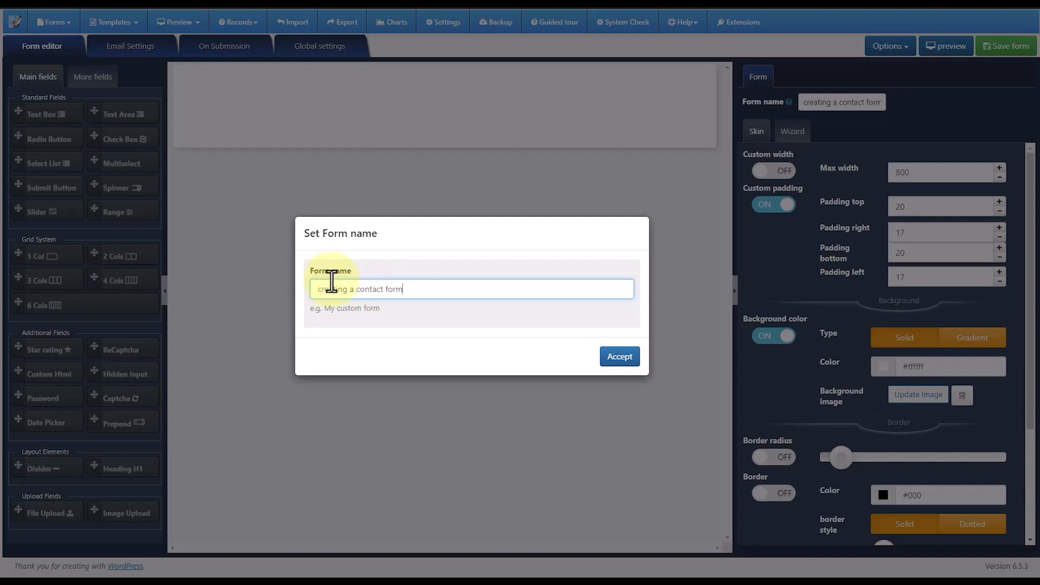
{"action": "left_click", "coordinate": [617, 356]}
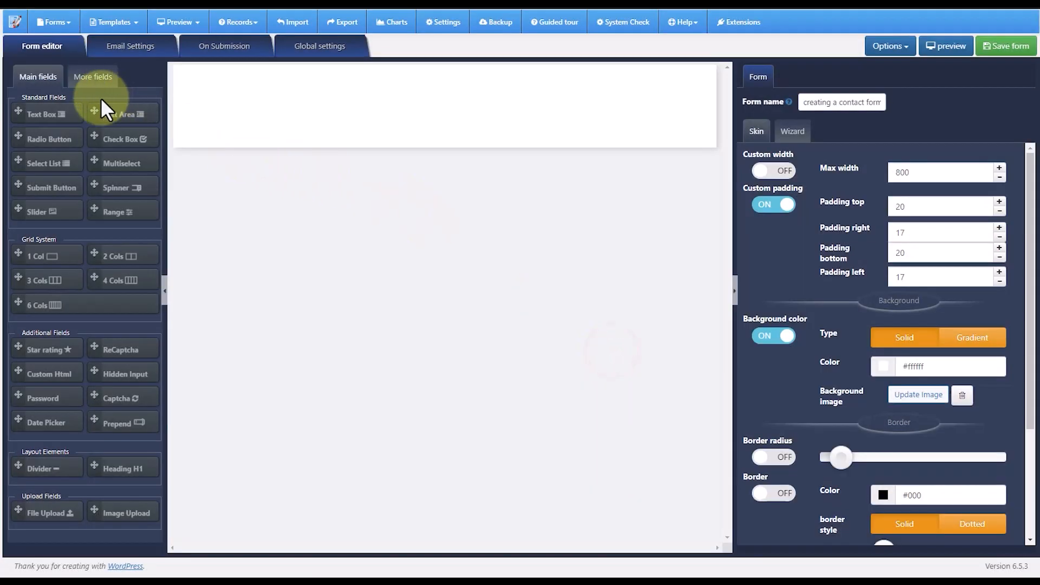
{"action": "left_click", "coordinate": [122, 25]}
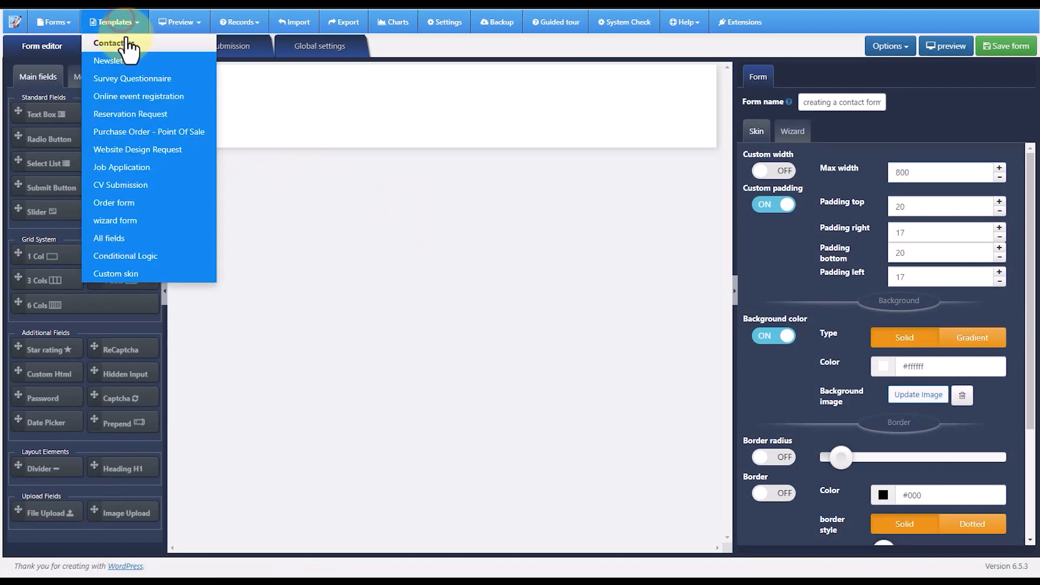
{"action": "left_click", "coordinate": [128, 42]}
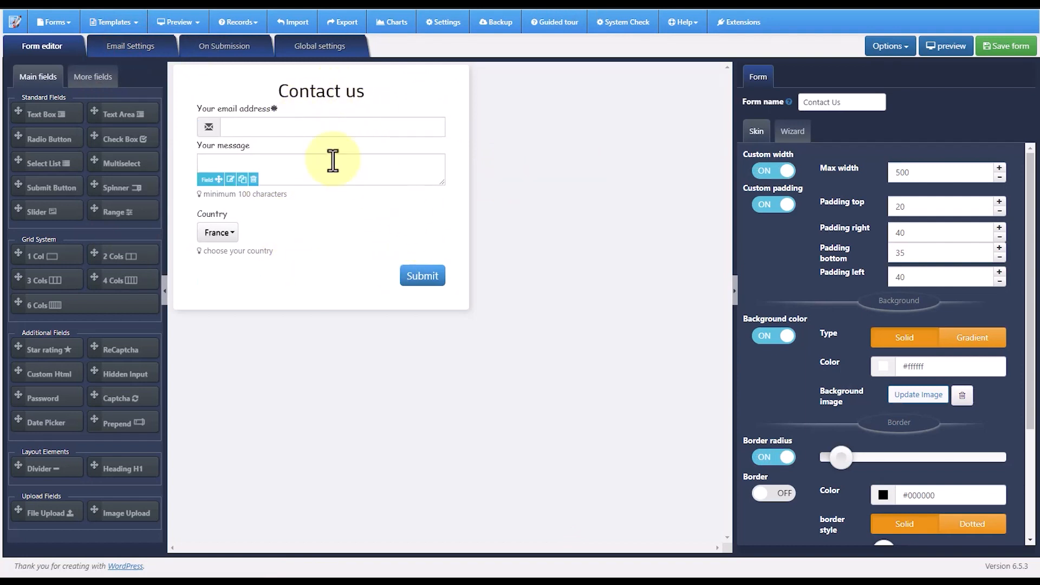
- Delete the template's heading, email, message, country and submit button fields so the form is empty
{"action": "left_click", "coordinate": [253, 91]}
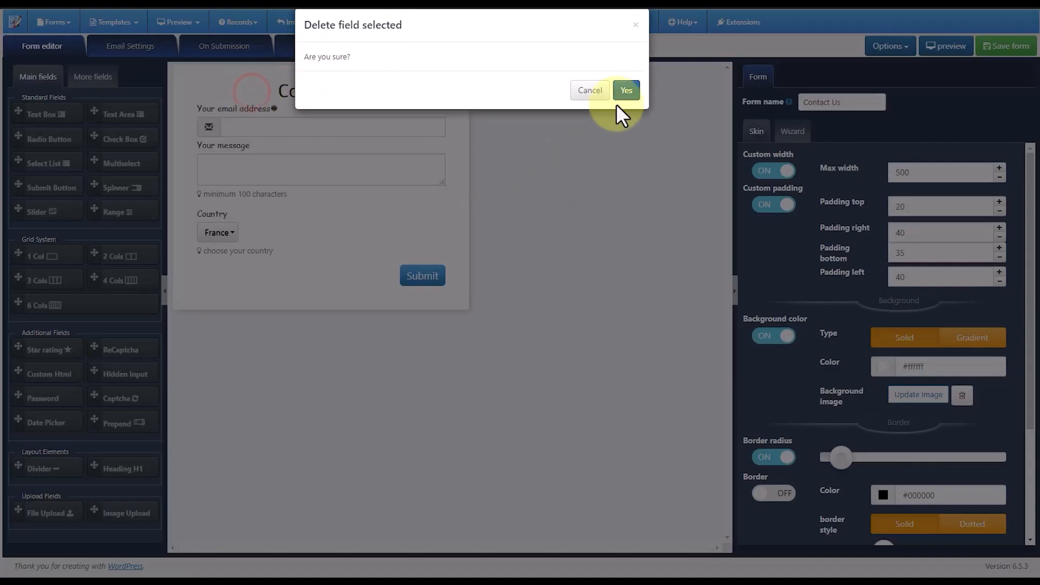
{"action": "left_click", "coordinate": [625, 101]}
{"action": "left_click", "coordinate": [255, 101]}
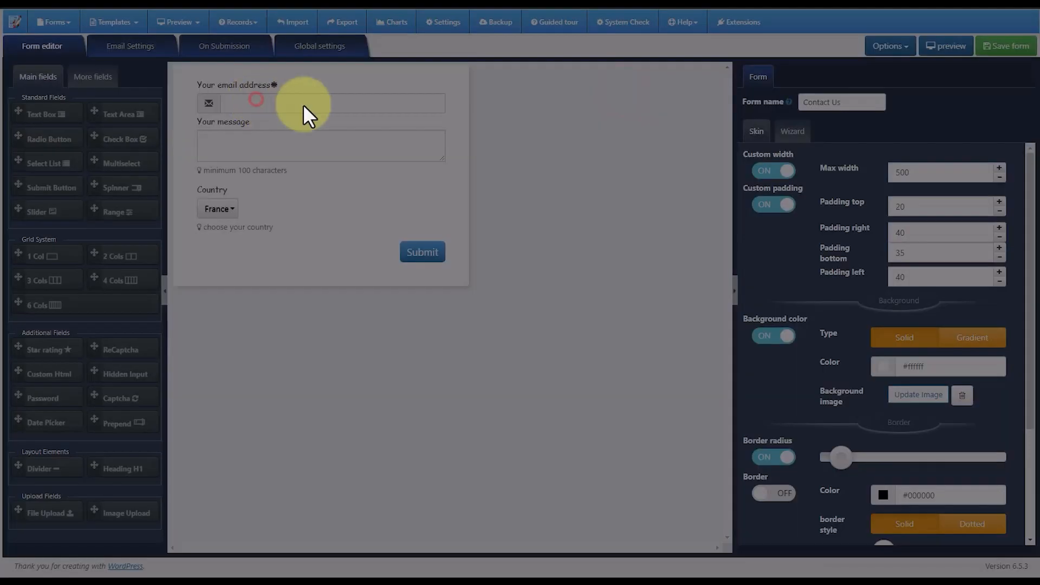
{"action": "left_click", "coordinate": [625, 105]}
{"action": "left_click", "coordinate": [253, 115]}
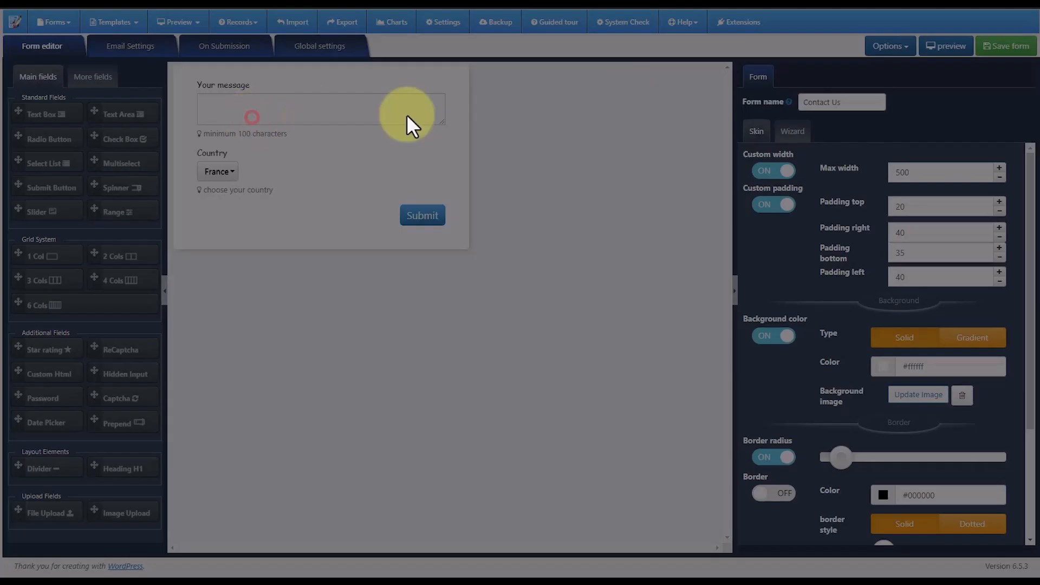
{"action": "left_click", "coordinate": [636, 89]}
{"action": "left_click", "coordinate": [253, 112]}
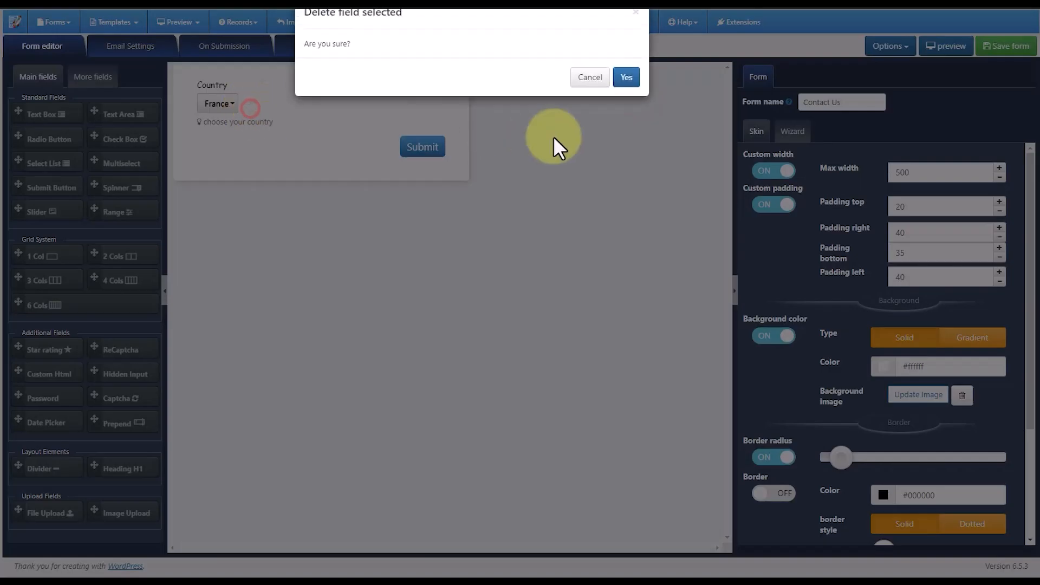
{"action": "left_click", "coordinate": [631, 88]}
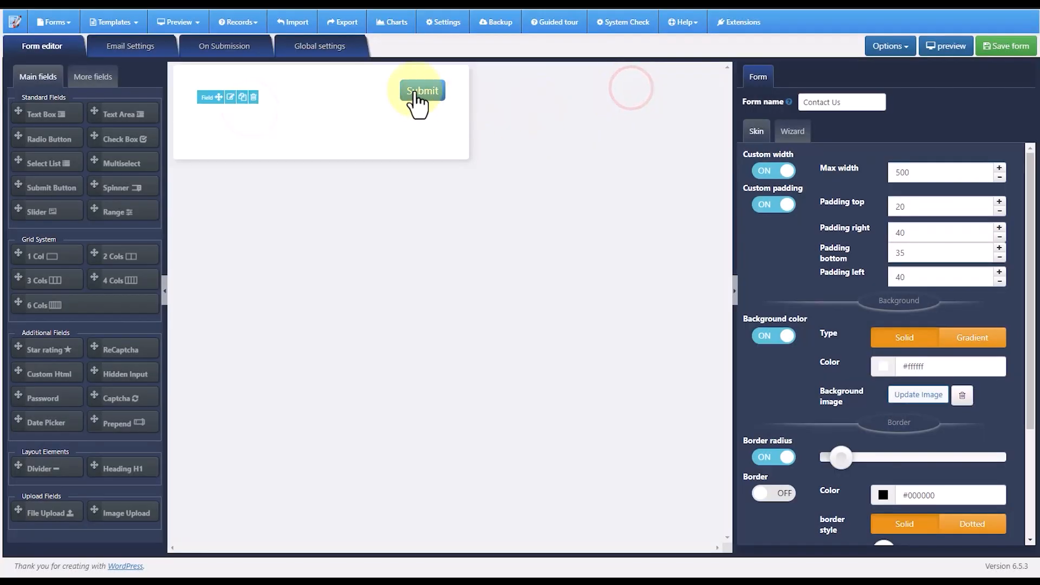
{"action": "left_click", "coordinate": [253, 97]}
{"action": "left_click", "coordinate": [629, 86]}
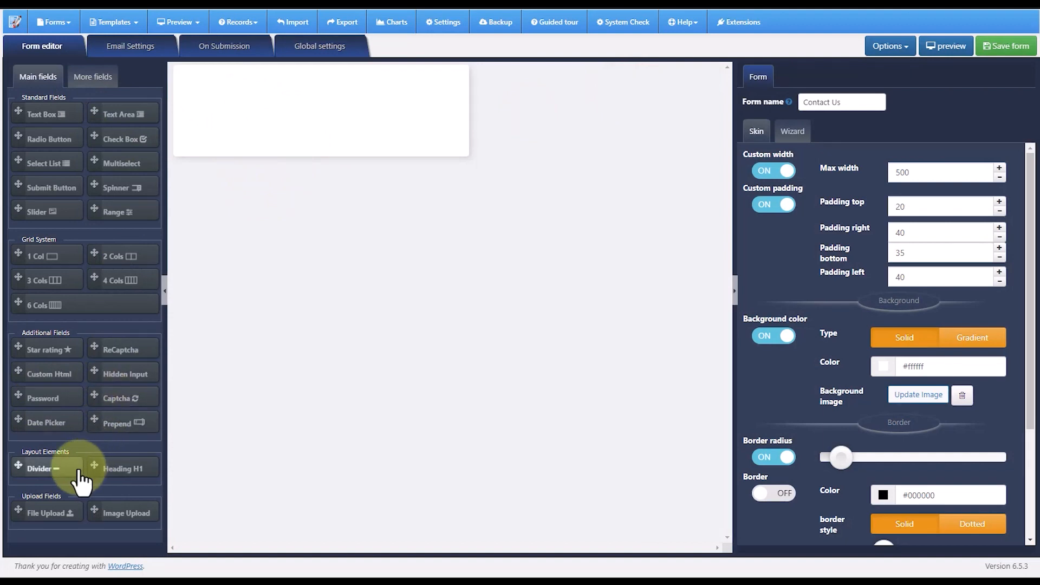
- Add an H1 heading to the empty form and set its text to "Contact Us"
{"action": "left_click_drag", "start_coordinate": [93, 473], "coordinate": [271, 99]}
{"action": "left_click", "coordinate": [314, 116]}
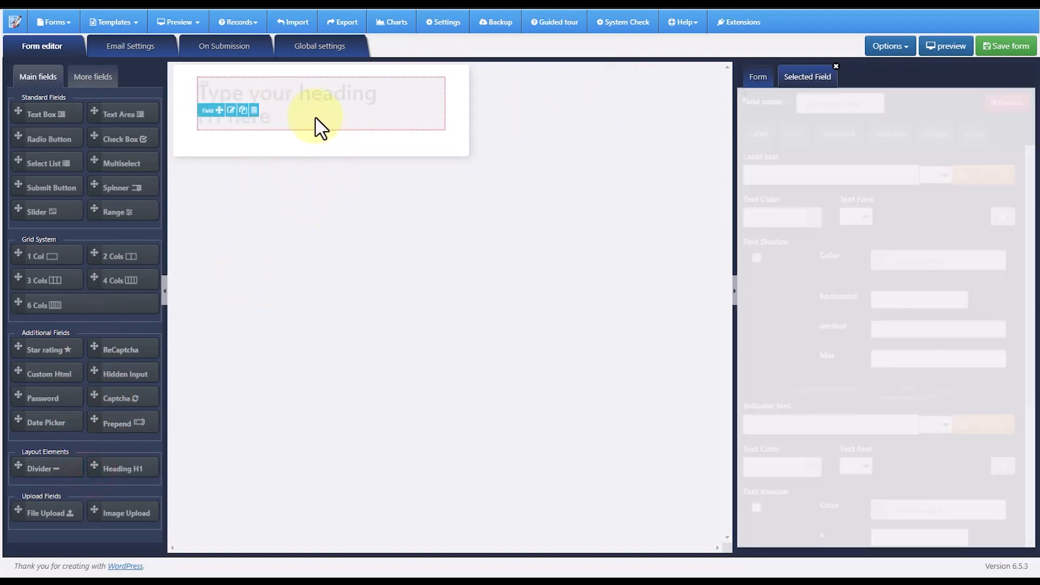
{"action": "left_click_drag", "start_coordinate": [861, 188], "coordinate": [720, 190]}
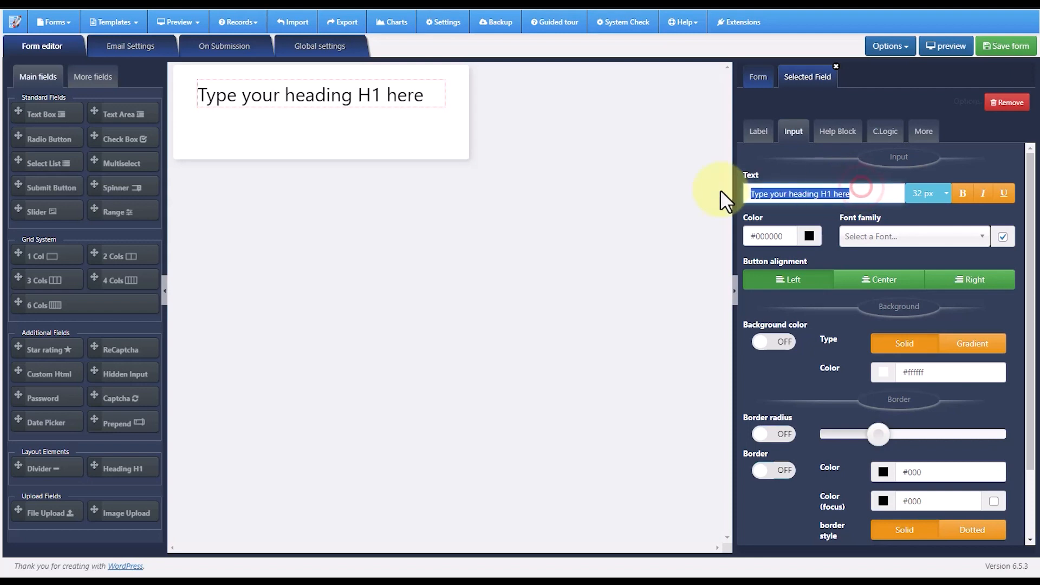
{"action": "type", "text": "Contact"}
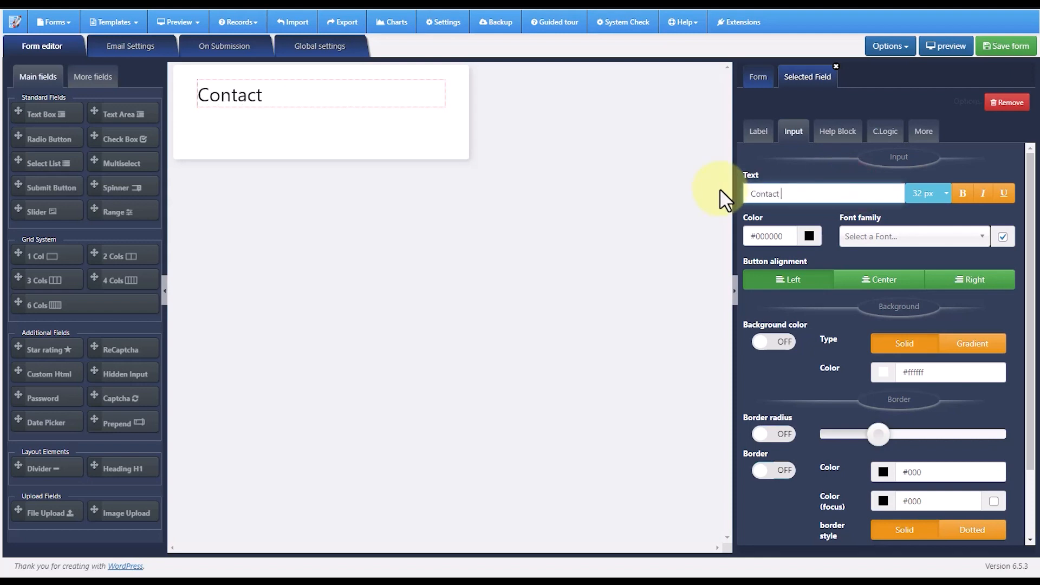
{"action": "type", "text": " US"}
{"action": "key", "text": "BackSpace"}
{"action": "type", "text": "s"}
- Center the "Contact Us" heading with text color #f81212 and enable its border radius
{"action": "left_click", "coordinate": [890, 272]}
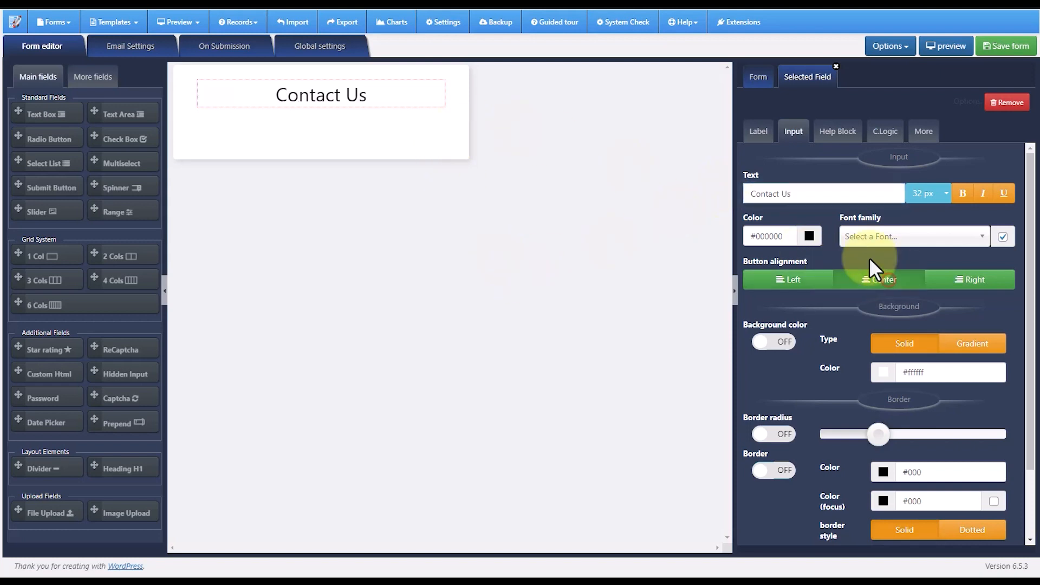
{"action": "left_click", "coordinate": [817, 236]}
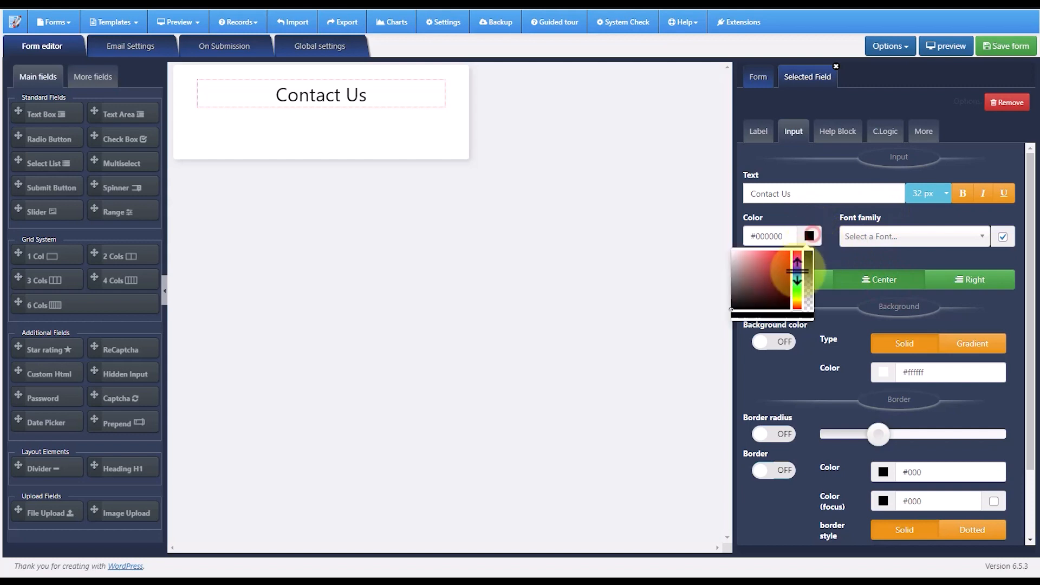
{"action": "left_click_drag", "start_coordinate": [781, 260], "coordinate": [786, 253]}
{"action": "left_click", "coordinate": [851, 265]}
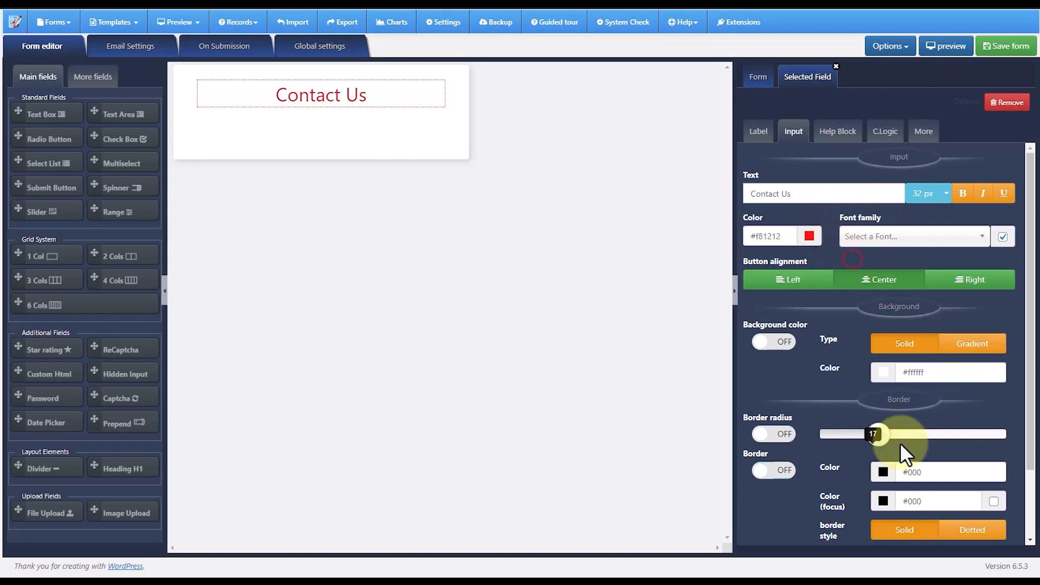
{"action": "left_click", "coordinate": [780, 433]}
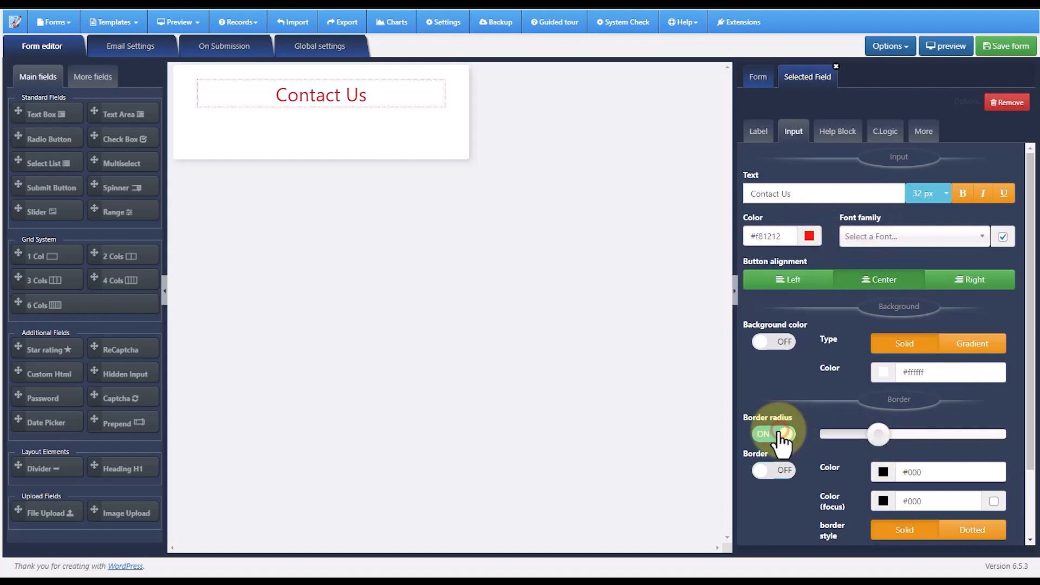
- Try a solid #d02222 background behind the heading and switch the background color off again
{"action": "left_click", "coordinate": [779, 342]}
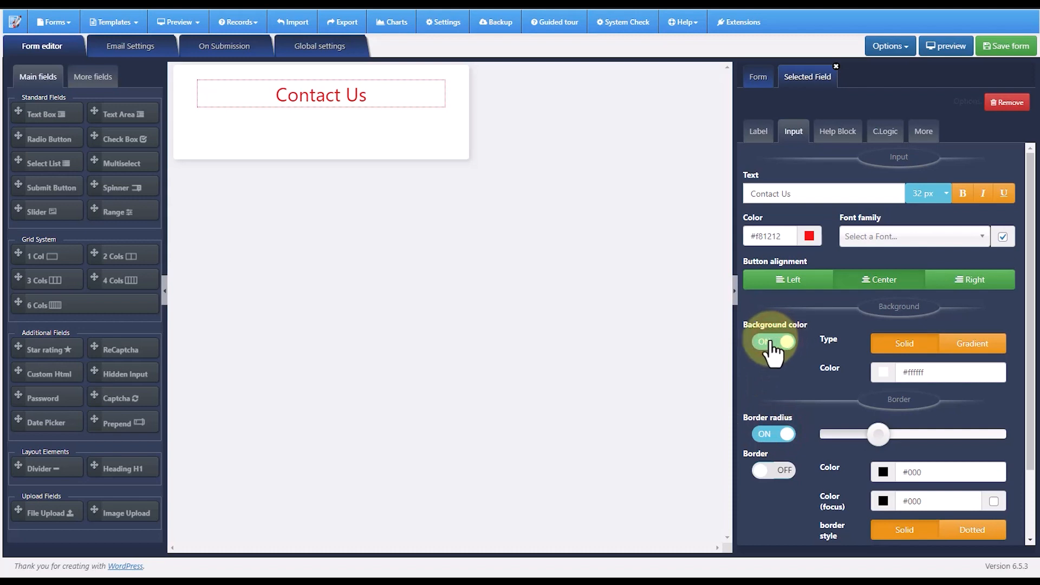
{"action": "left_click", "coordinate": [889, 373]}
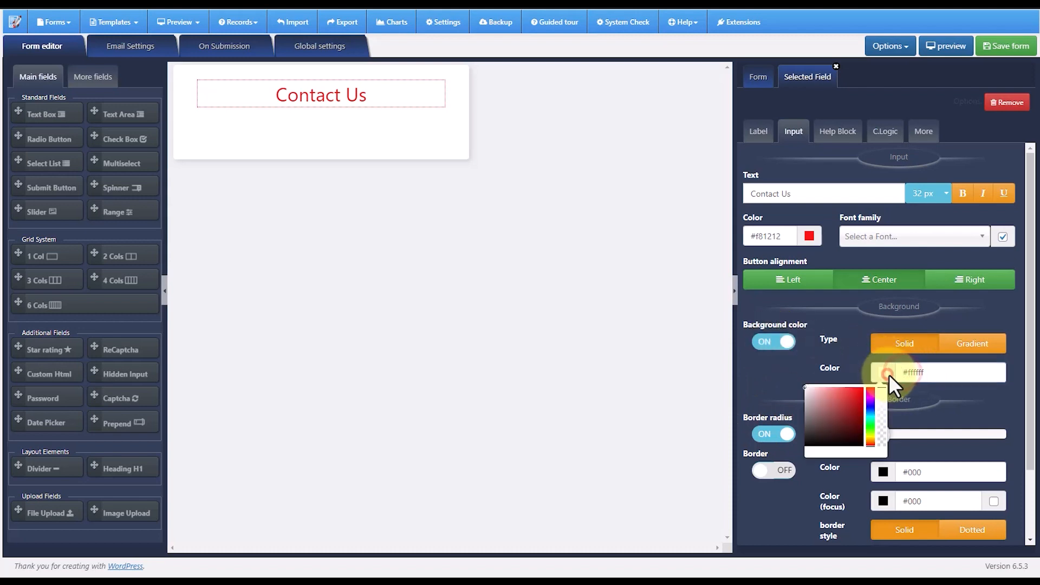
{"action": "mouse_move", "coordinate": [853, 398]}
{"action": "left_mouse_down"}
{"action": "mouse_move", "coordinate": [834, 406]}
{"action": "mouse_move", "coordinate": [853, 398]}
{"action": "left_mouse_up"}
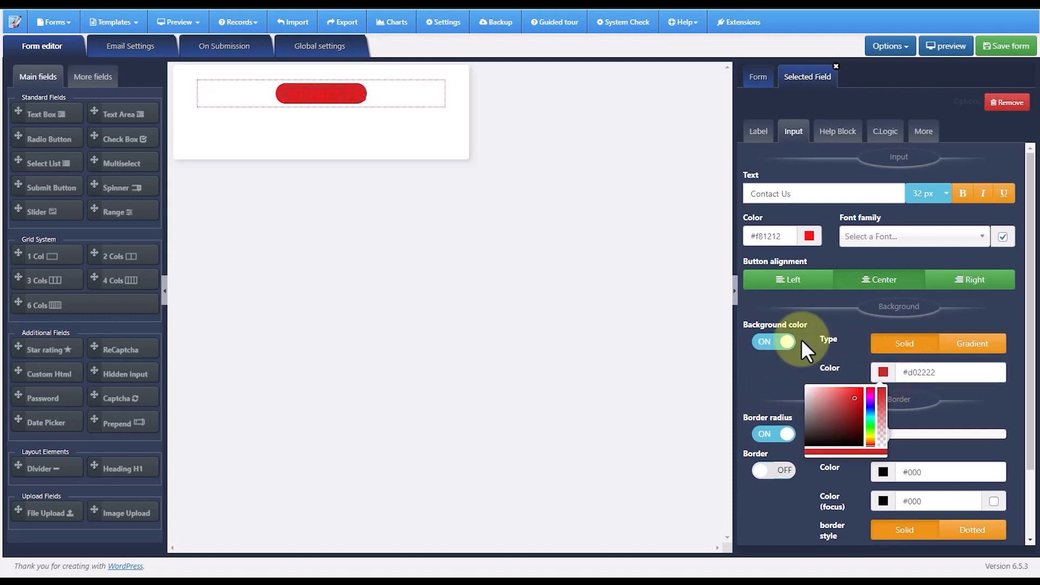
{"action": "left_click", "coordinate": [773, 343]}
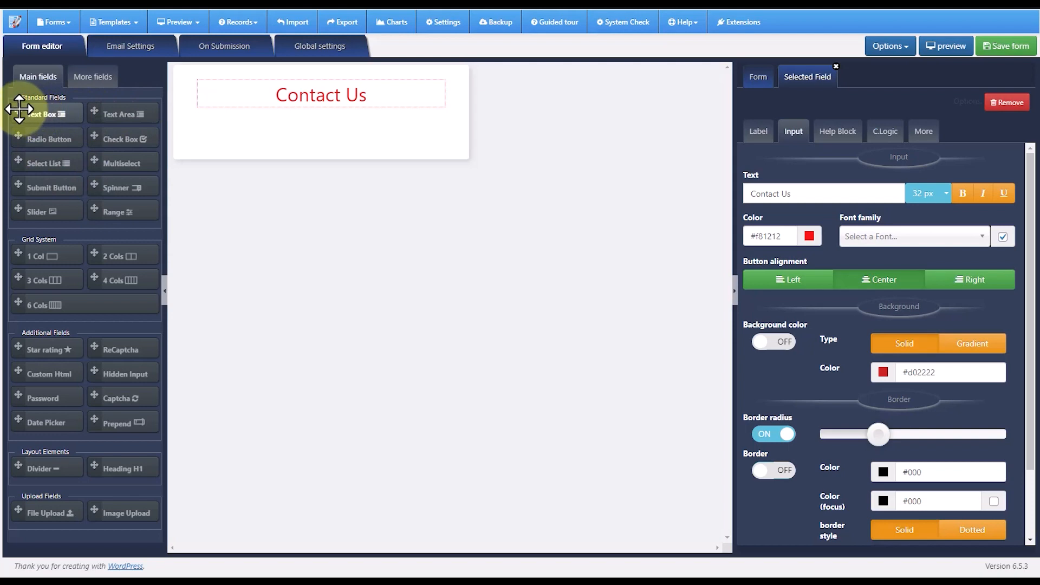
- Add a text box below the heading and label it "Full name" in bold, italic and underlined text
{"action": "left_click_drag", "start_coordinate": [18, 111], "coordinate": [278, 111]}
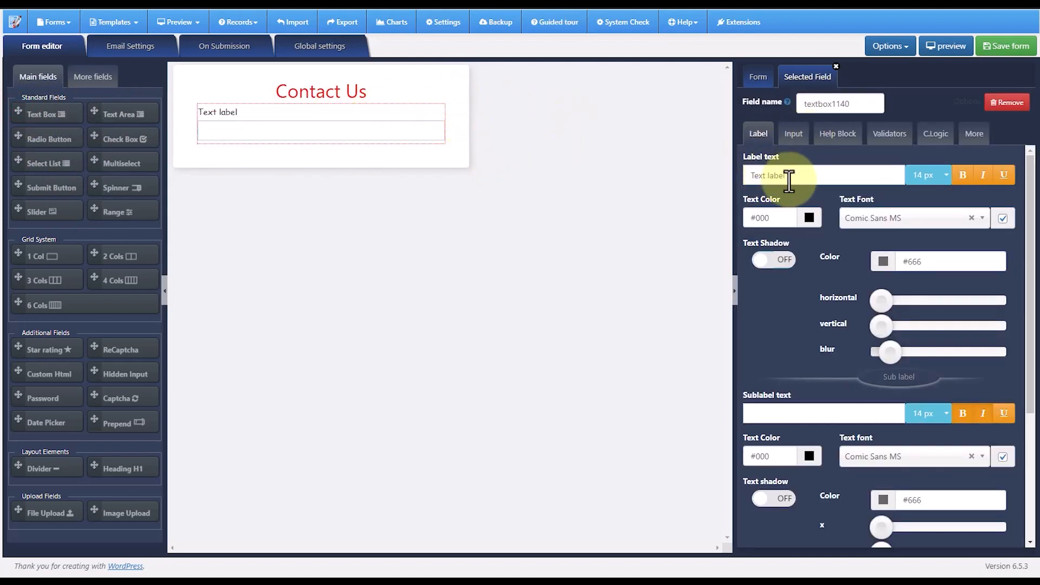
{"action": "left_click_drag", "start_coordinate": [794, 176], "coordinate": [741, 172]}
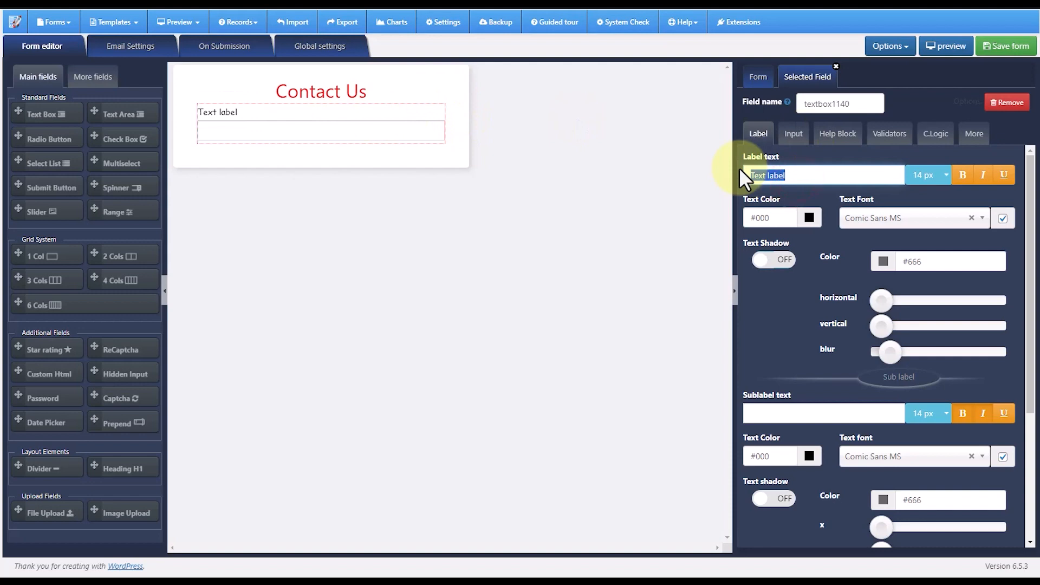
{"action": "type", "text": "Full name"}
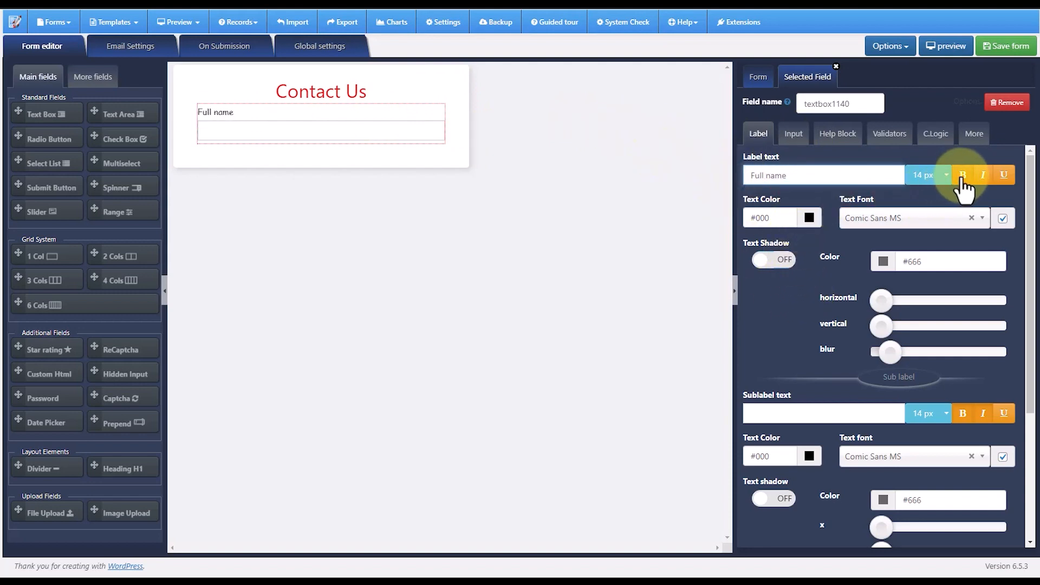
{"action": "left_click", "coordinate": [983, 176]}
{"action": "left_click", "coordinate": [1003, 176]}
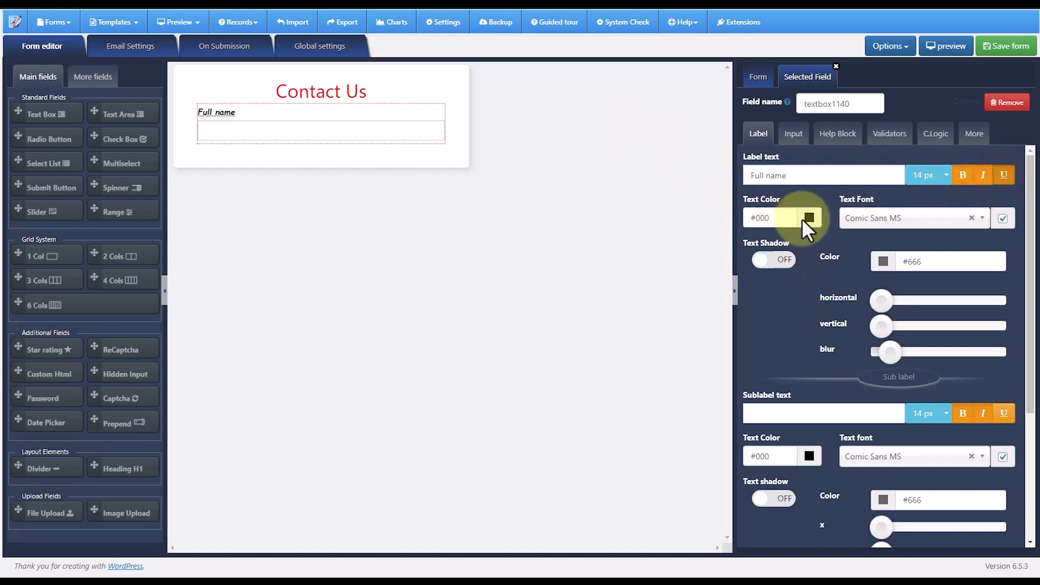
- Set the text color of the "Full name" label to red, #ff0000
{"action": "left_click", "coordinate": [809, 217]}
{"action": "left_click", "coordinate": [787, 247]}
{"action": "left_click_drag", "start_coordinate": [787, 247], "coordinate": [794, 229]}
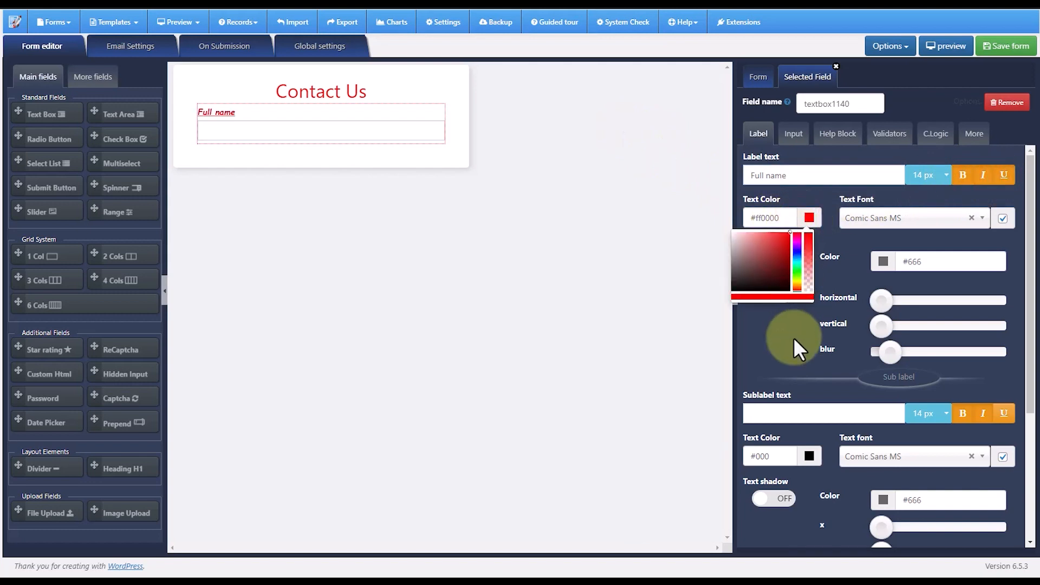
{"action": "left_click", "coordinate": [794, 336]}
- Set the text color of the "Full name" label to blue, #0016ff
{"action": "left_click", "coordinate": [812, 218]}
{"action": "left_click_drag", "start_coordinate": [803, 287], "coordinate": [801, 234]}
{"action": "left_click", "coordinate": [763, 322]}
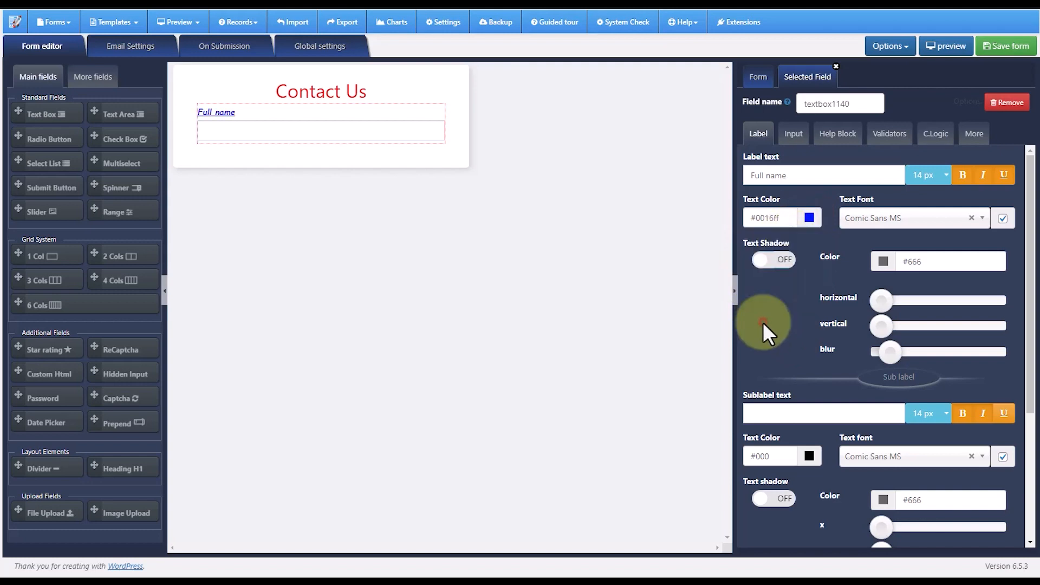
- Enter "asdfasdfasdfasdfsadf" as the text box's sublabel and hide its label text block
{"action": "scroll", "coordinate": [878, 373], "scroll_direction": "down", "scroll_amount": 3}
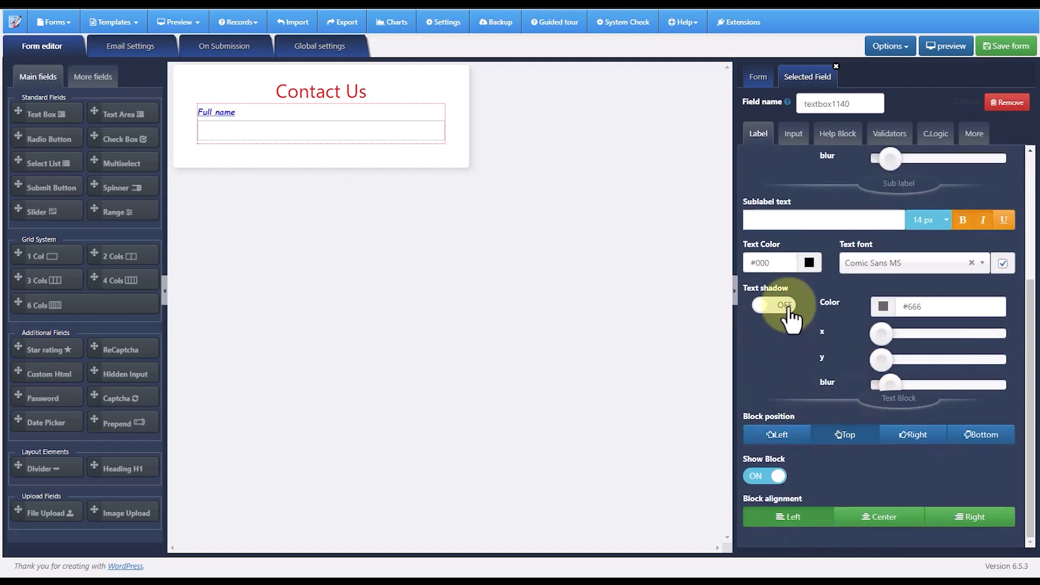
{"action": "left_click", "coordinate": [776, 220]}
{"action": "type", "text": "asdf"}
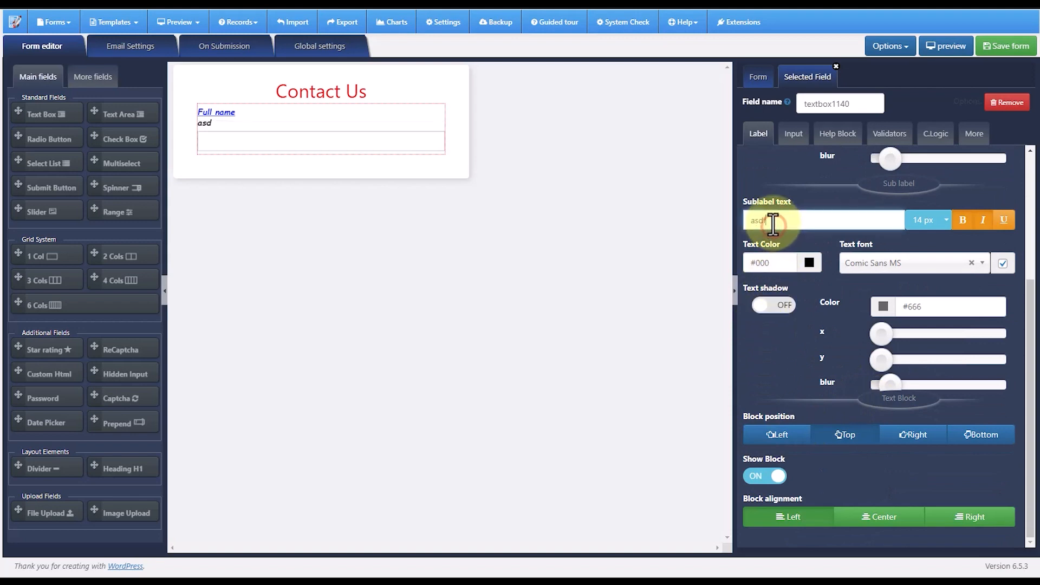
{"action": "type", "text": "asdfasdfasdfsadf"}
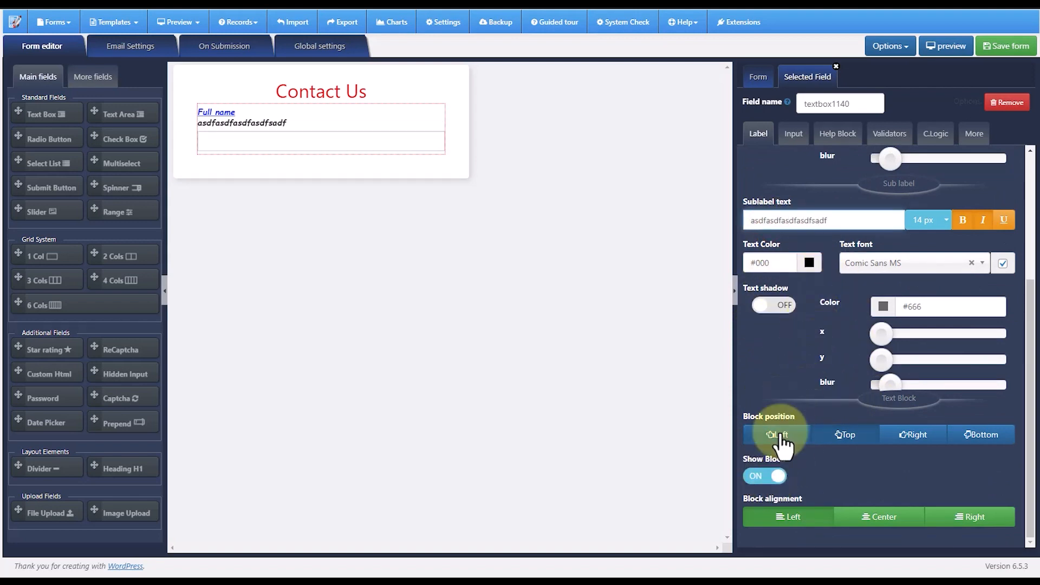
{"action": "left_click", "coordinate": [766, 477]}
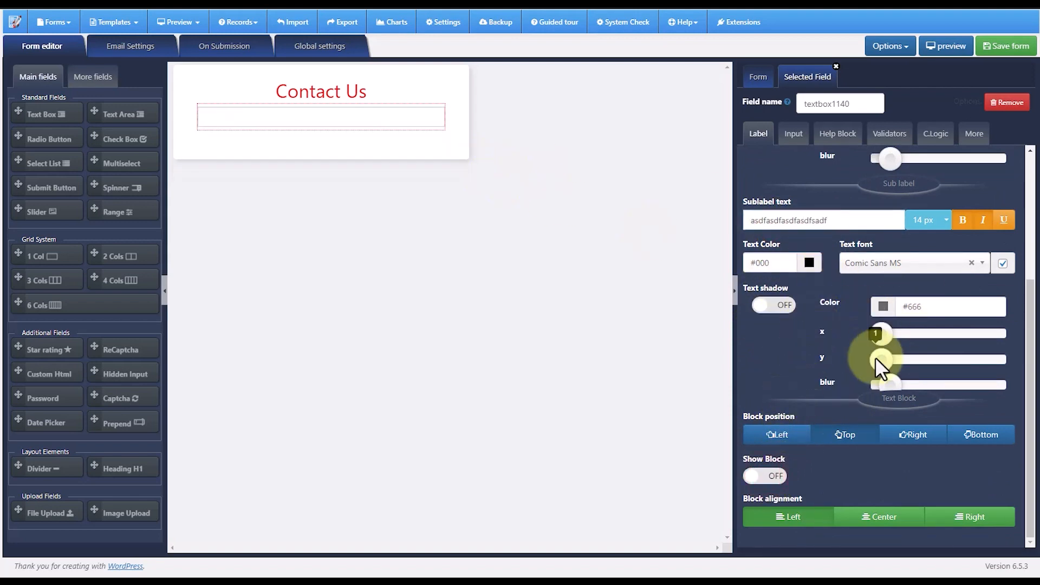
- Set the text box's placeholder to "Enter full name on here"
{"action": "scroll", "coordinate": [817, 343], "scroll_direction": "up", "scroll_amount": 4}
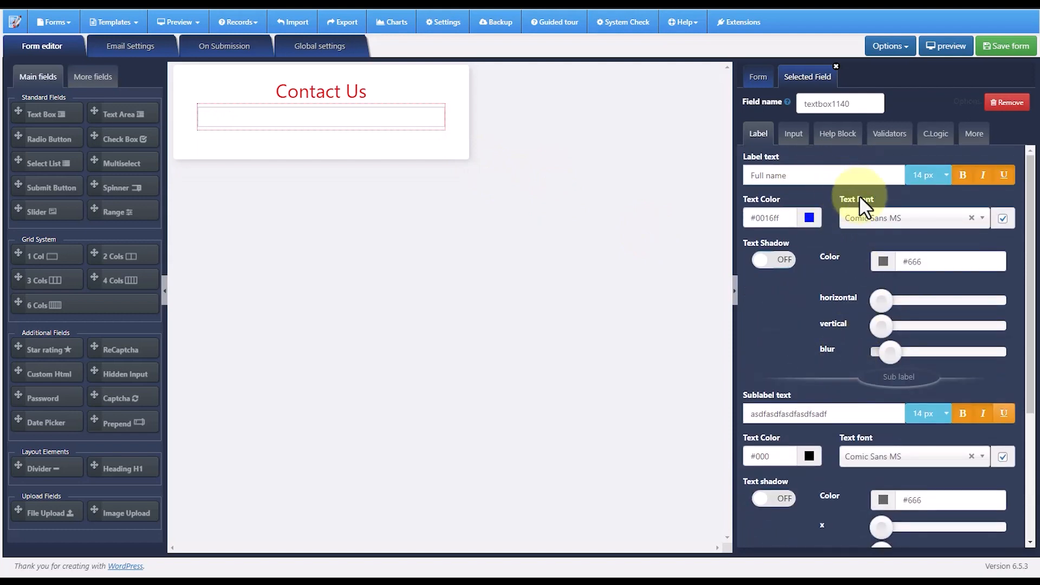
{"action": "left_click", "coordinate": [809, 174]}
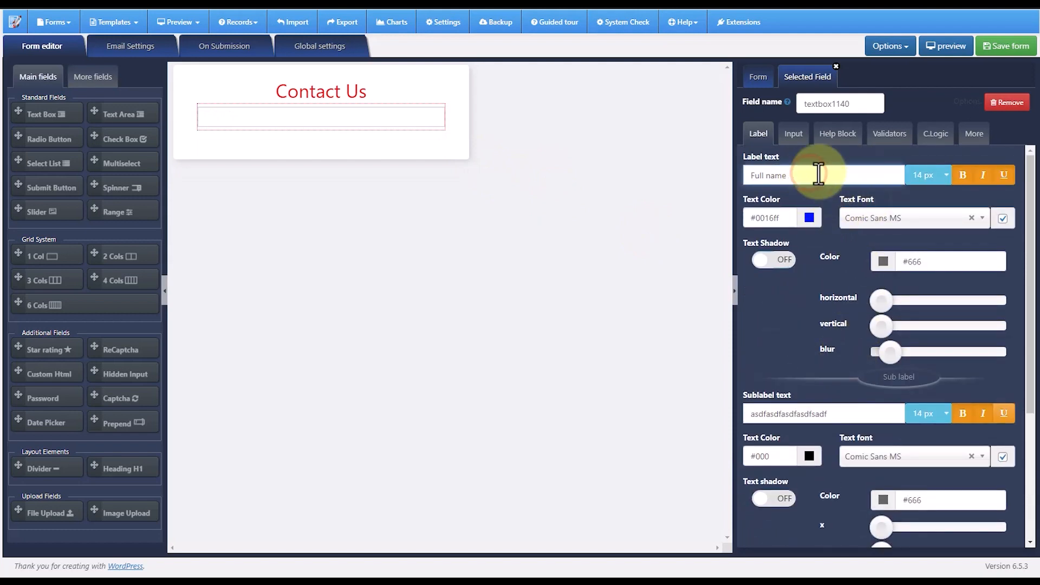
{"action": "left_click", "coordinate": [792, 136]}
{"action": "left_click", "coordinate": [781, 239]}
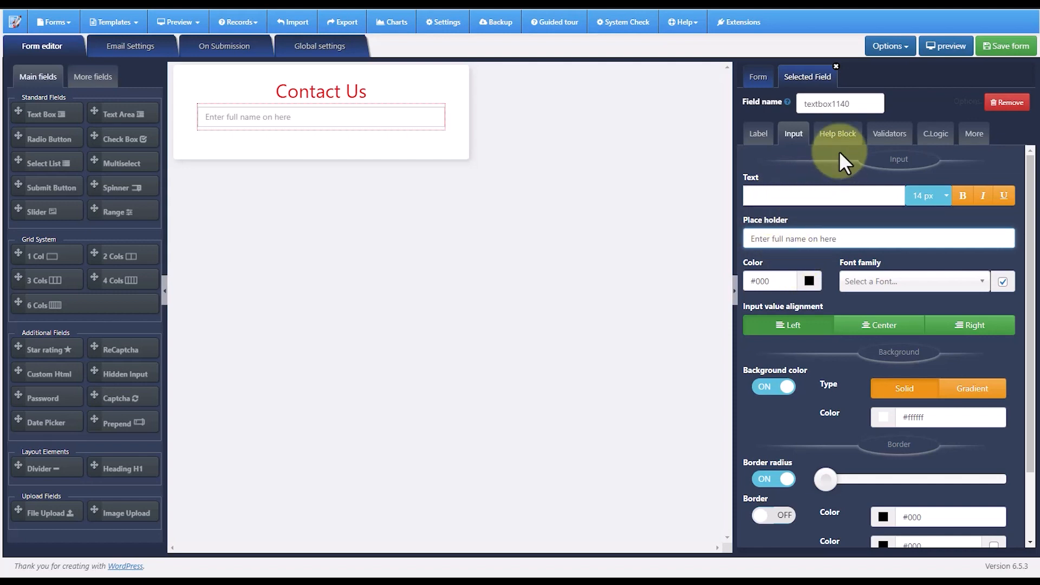
- Append "asdasdfasdf" to the help block text of the full name text box
{"action": "left_click", "coordinate": [830, 134]}
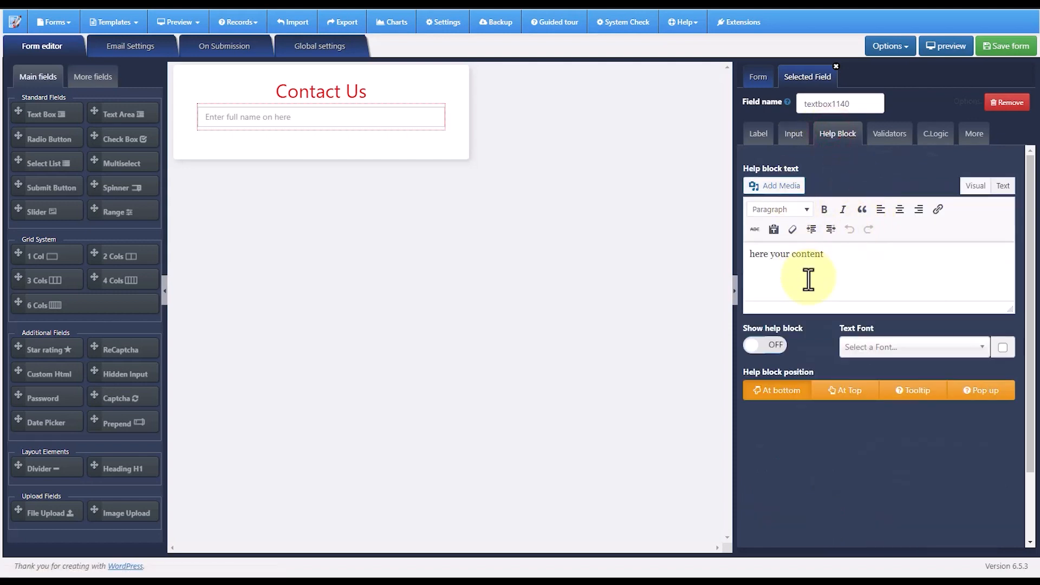
{"action": "type", "text": "asdasdfasdf"}
- Show the help block, try its top, tooltip and pop-up positions, then return it to the bottom and hide it
{"action": "left_click", "coordinate": [769, 345]}
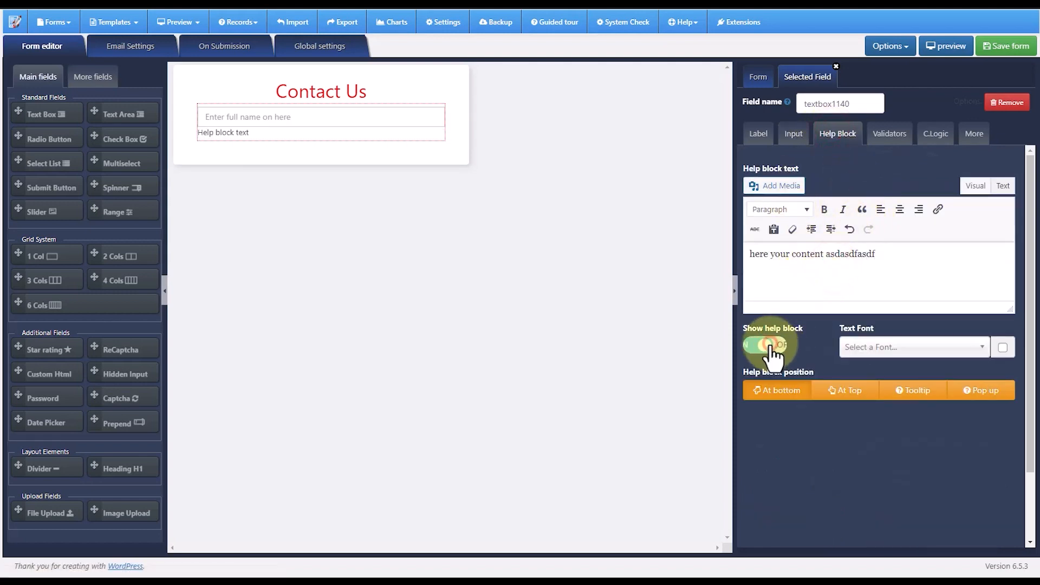
{"action": "left_click", "coordinate": [854, 393]}
{"action": "left_click", "coordinate": [915, 398]}
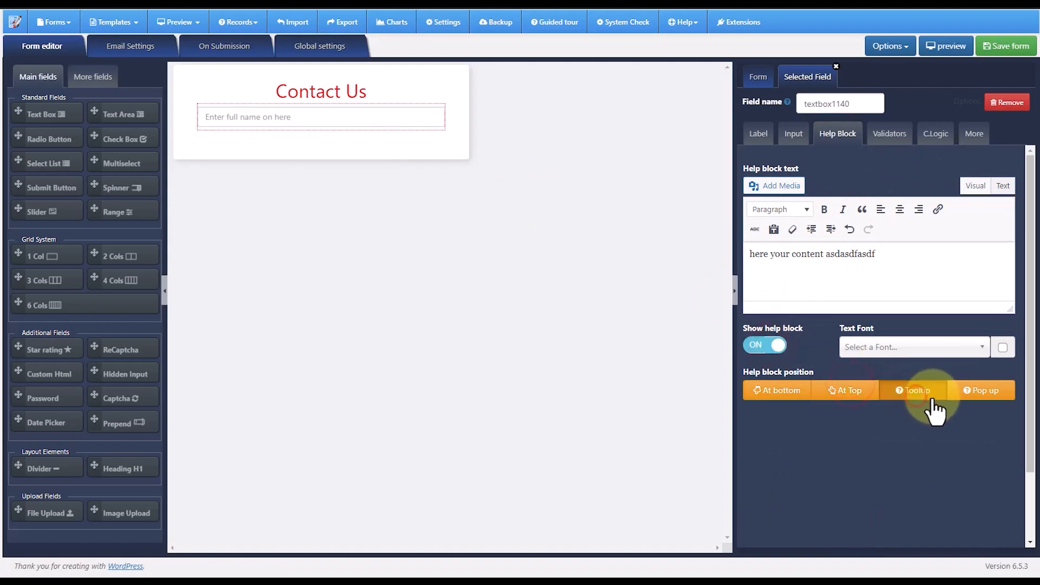
{"action": "left_click", "coordinate": [981, 394]}
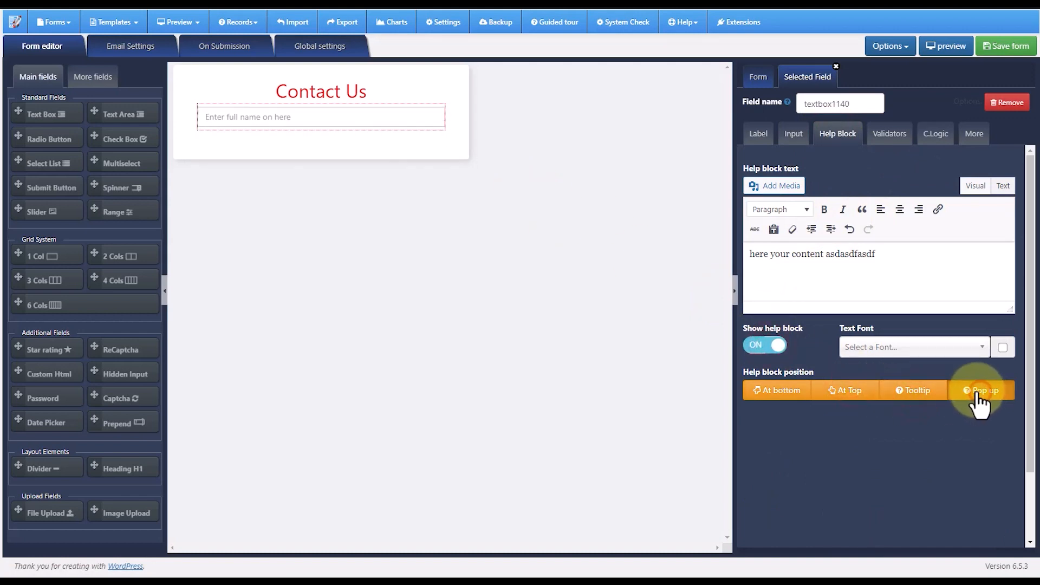
{"action": "left_click", "coordinate": [775, 392]}
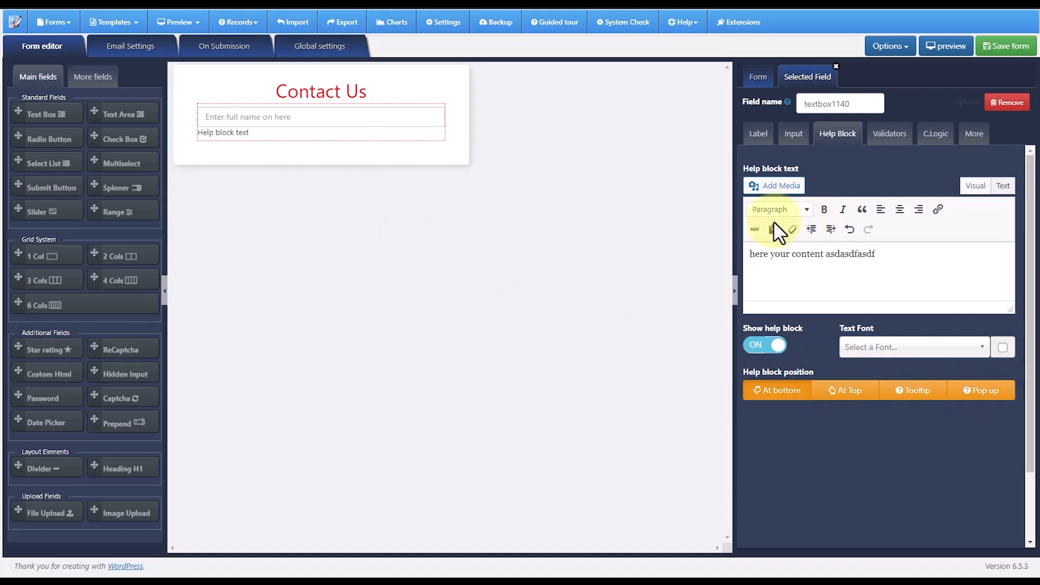
{"action": "left_click", "coordinate": [766, 345]}
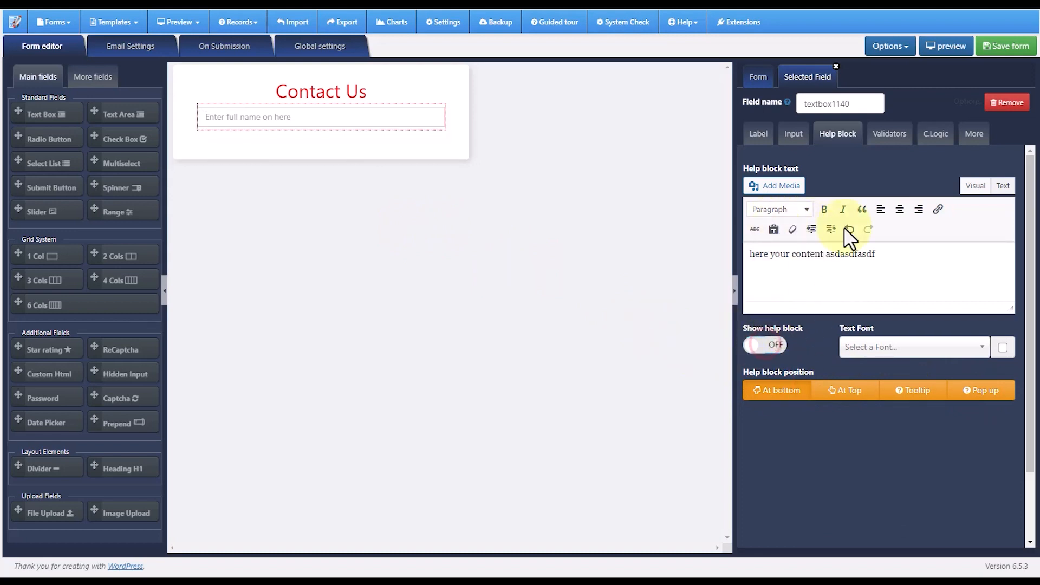
- Add the Required validator to the full name text box and view its conditional logic and spacing settings
{"action": "left_click", "coordinate": [888, 140]}
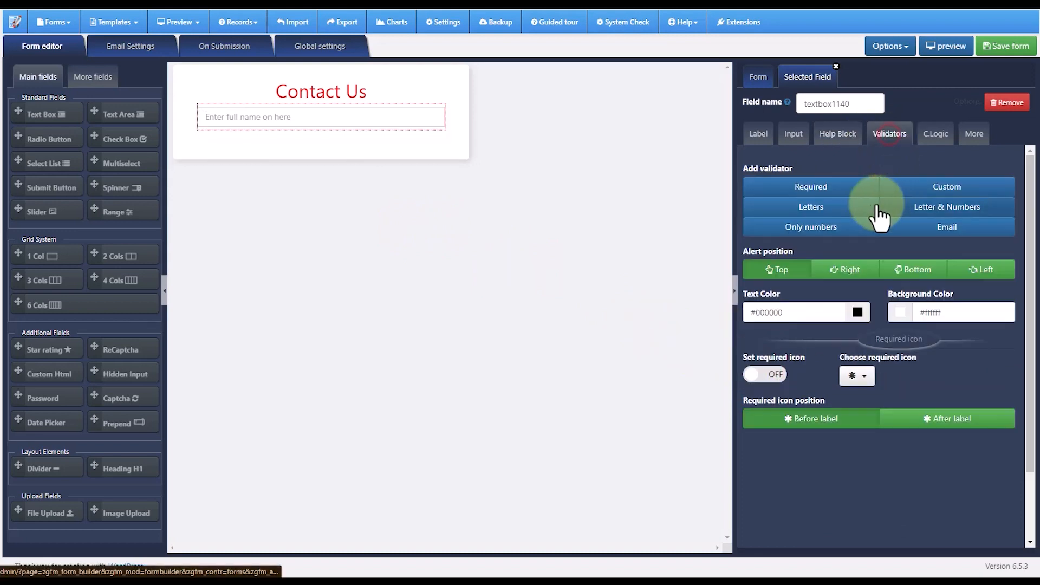
{"action": "left_click", "coordinate": [812, 189]}
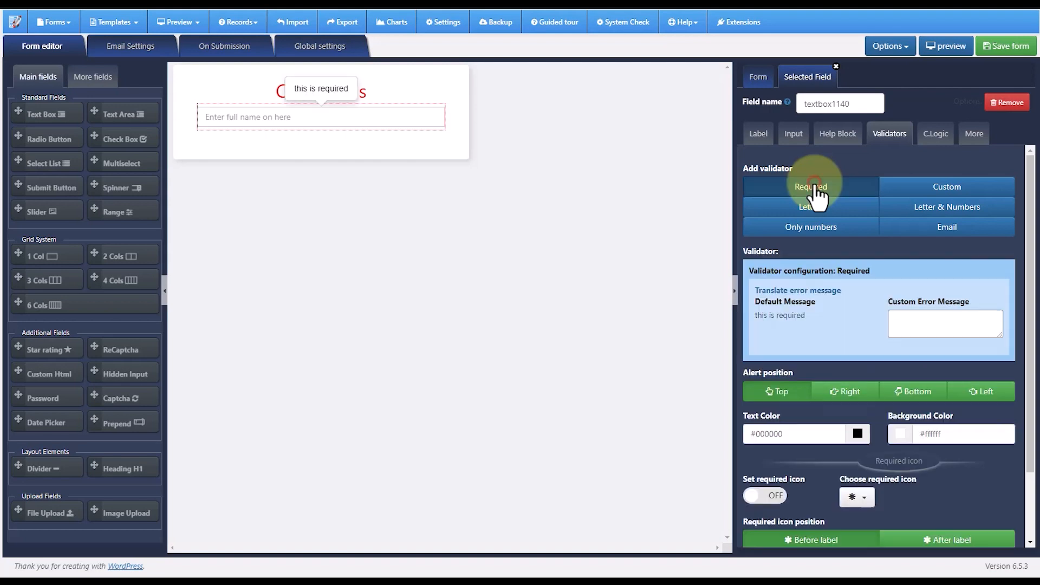
{"action": "left_click", "coordinate": [937, 139]}
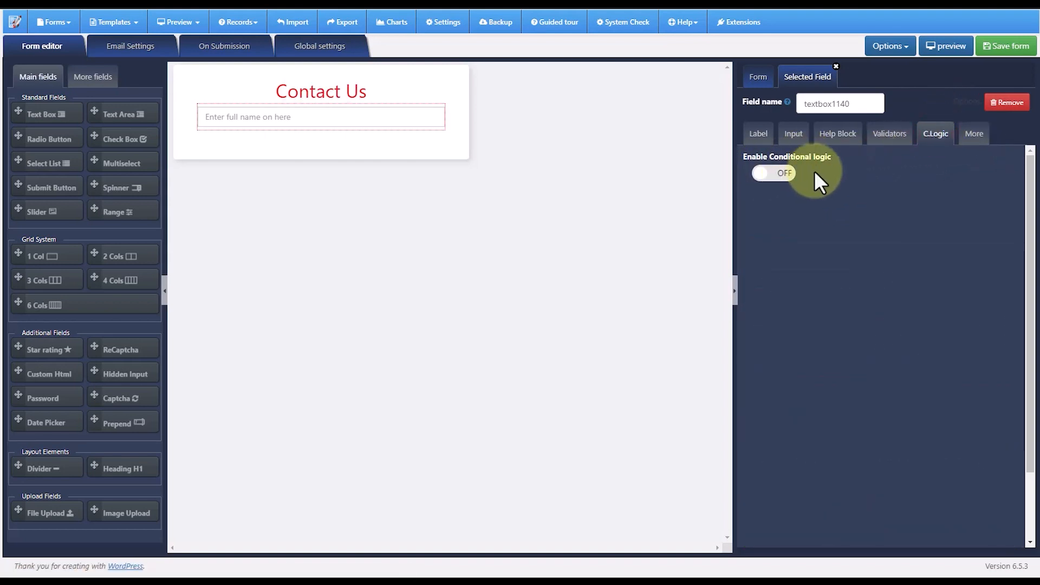
{"action": "left_click", "coordinate": [975, 135]}
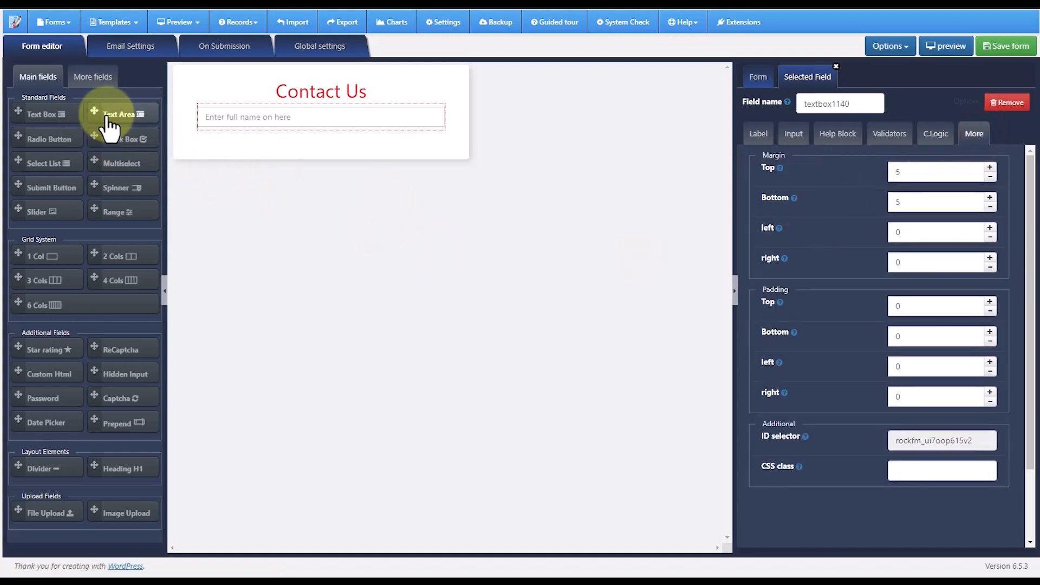
- Add a text area below the full name text box and hide its label text block
{"action": "left_click_drag", "start_coordinate": [95, 111], "coordinate": [260, 123]}
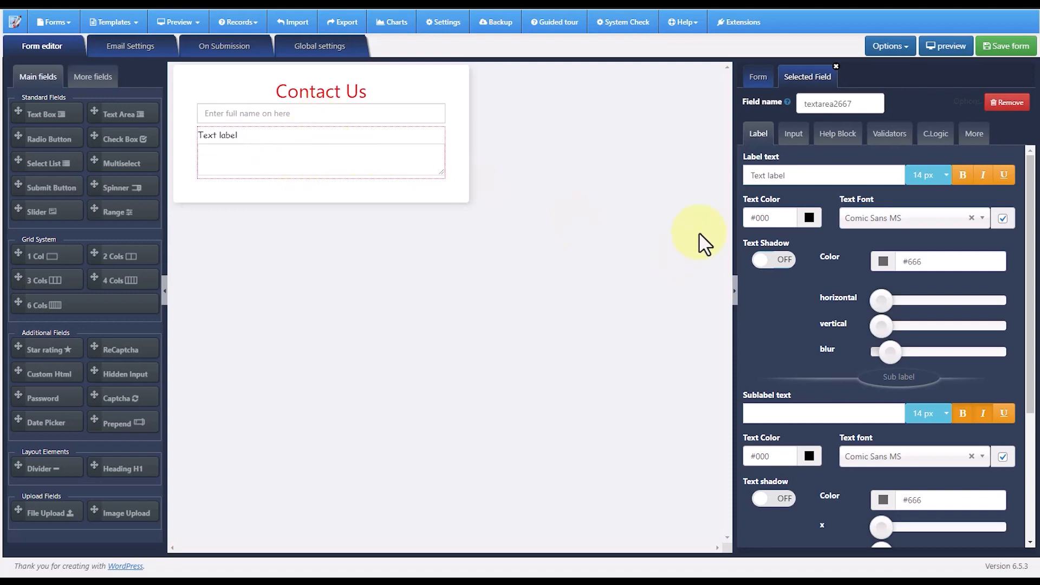
{"action": "scroll", "coordinate": [788, 271], "scroll_direction": "down", "scroll_amount": 4}
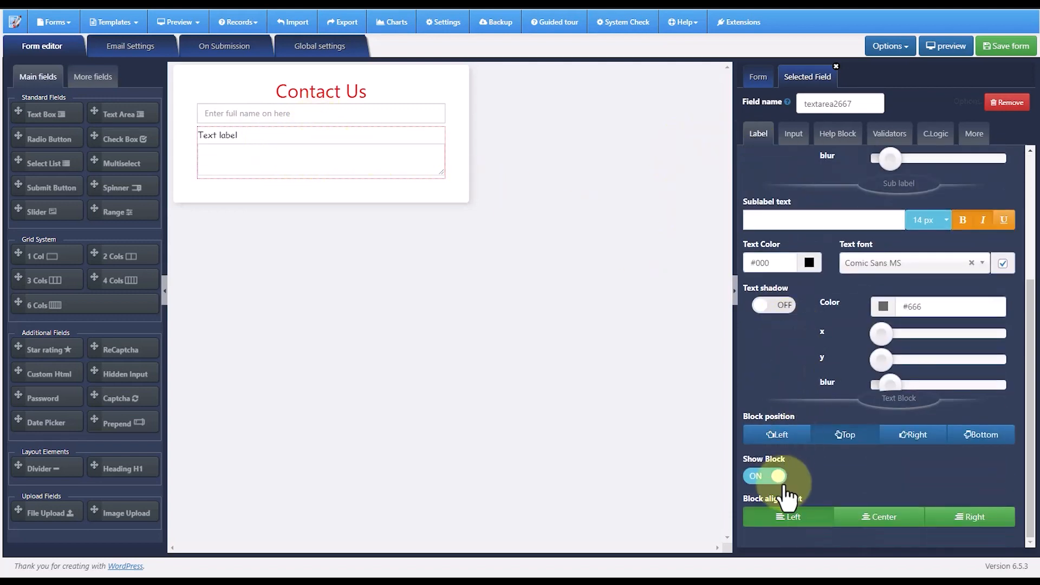
{"action": "left_click", "coordinate": [769, 476]}
- Set the text area's placeholder to "Enter your comments"
{"action": "left_click", "coordinate": [794, 133]}
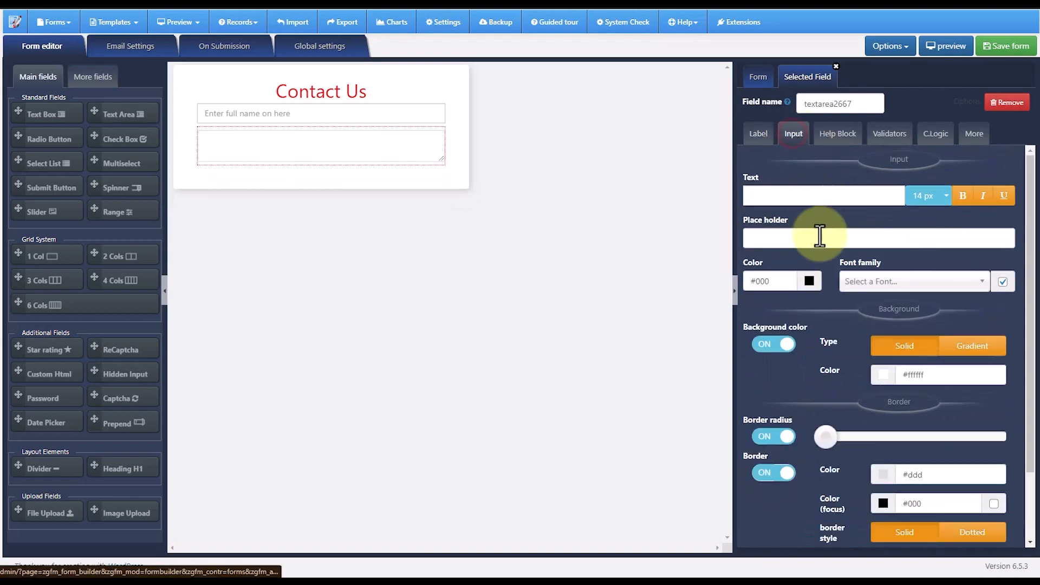
{"action": "left_click", "coordinate": [807, 237]}
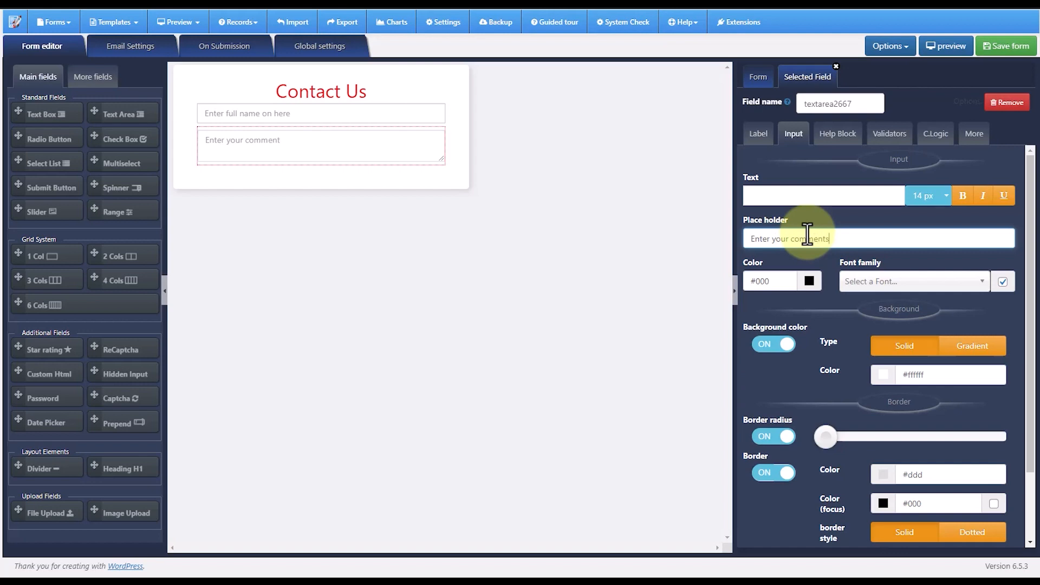
- Add the Required validator to the comments text area and view its conditional logic and spacing settings
{"action": "left_click", "coordinate": [839, 134]}
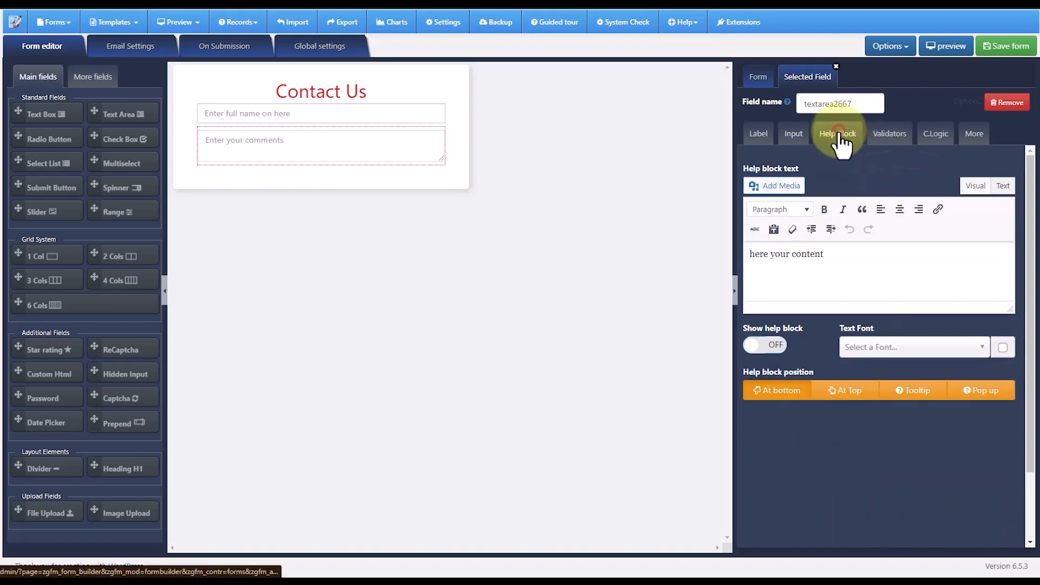
{"action": "left_click", "coordinate": [877, 140]}
{"action": "left_click", "coordinate": [828, 185]}
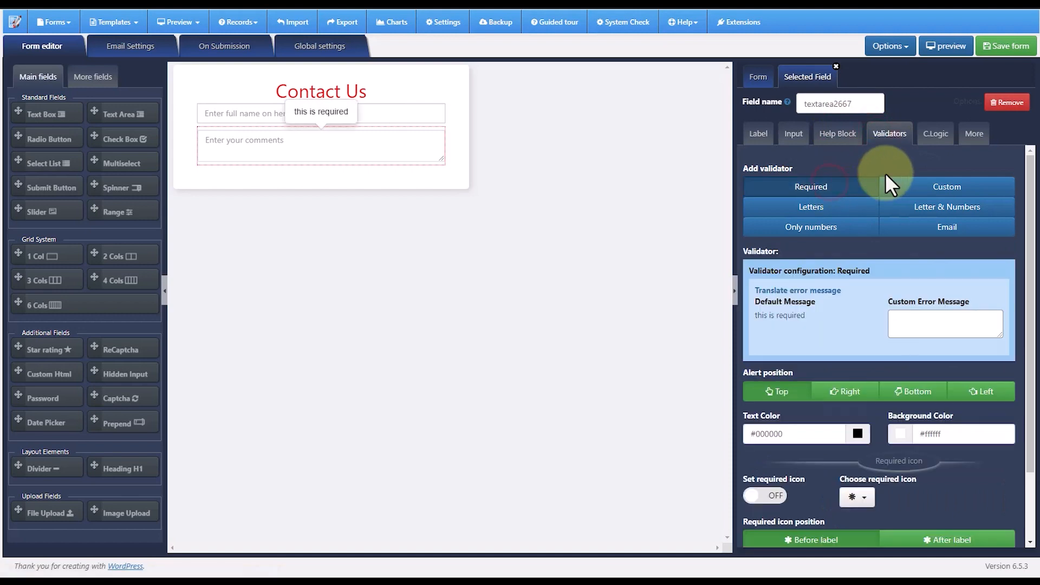
{"action": "left_click", "coordinate": [938, 137]}
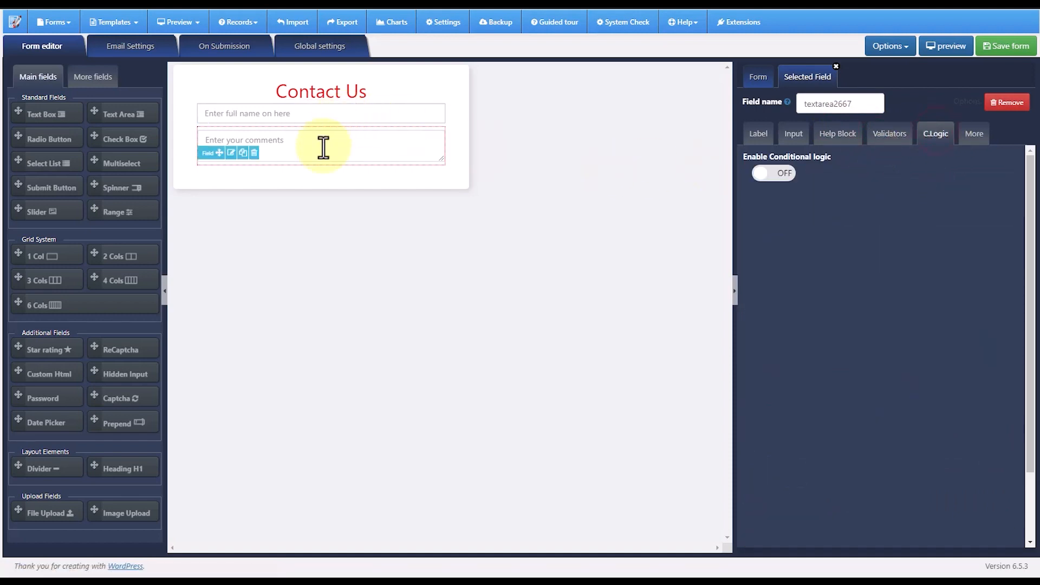
{"action": "left_click", "coordinate": [973, 135]}
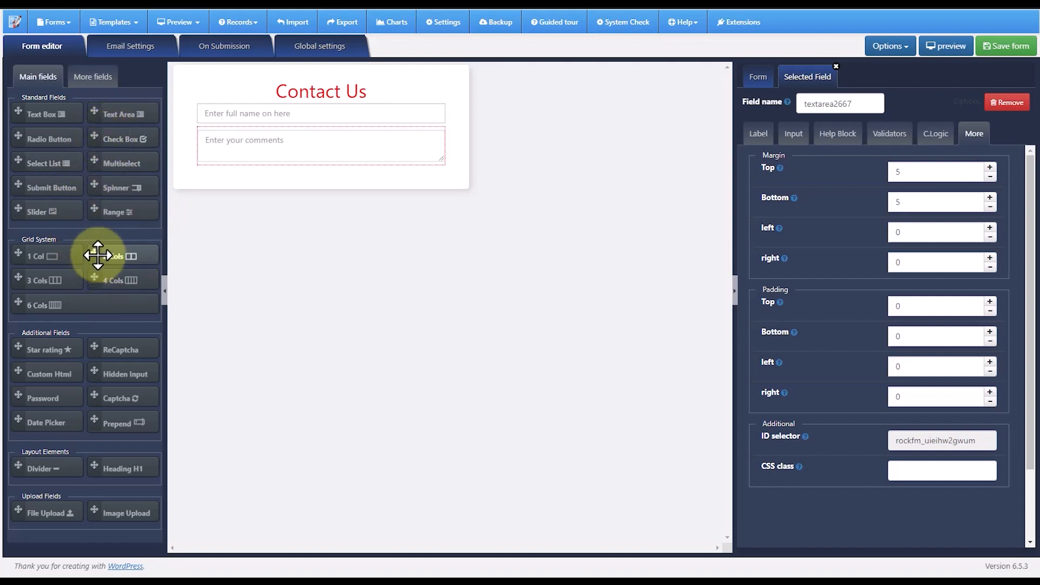
- Add a two-column grid below the comments area and place a check box field labelled "Services" in its first column
{"action": "left_click_drag", "start_coordinate": [94, 255], "coordinate": [241, 178]}
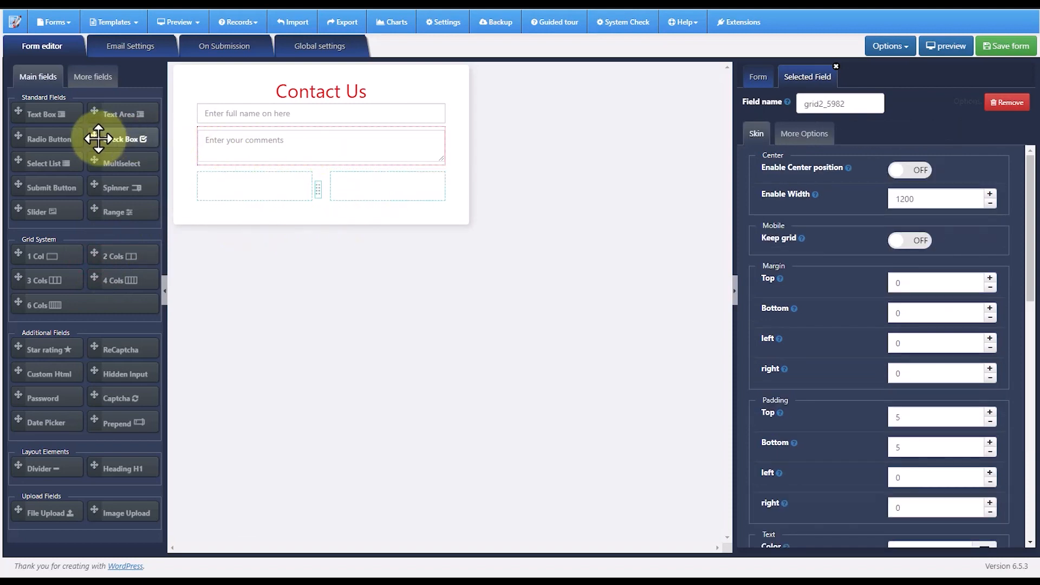
{"action": "left_click_drag", "start_coordinate": [98, 139], "coordinate": [217, 189]}
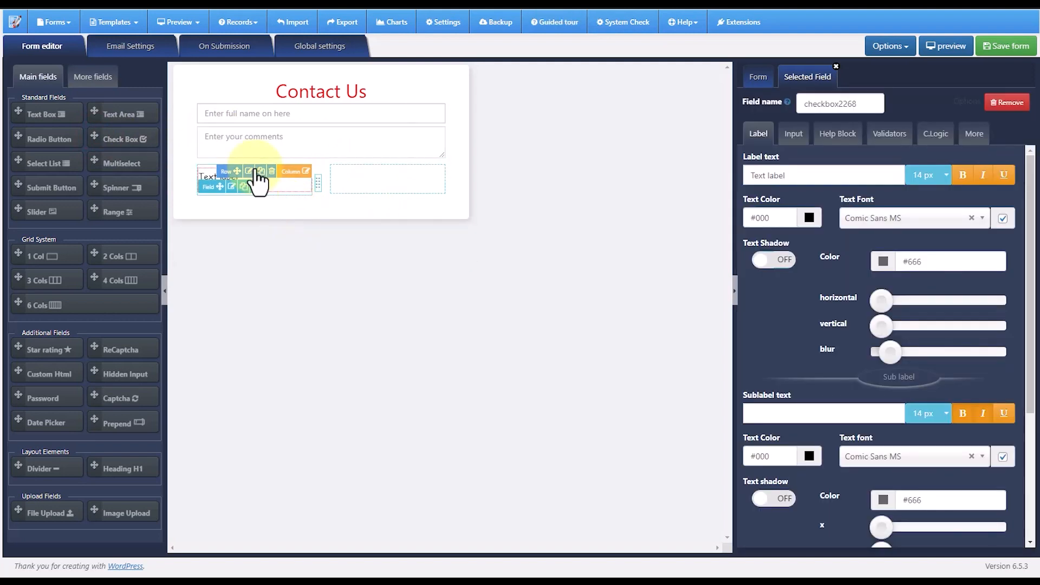
{"action": "left_click_drag", "start_coordinate": [794, 173], "coordinate": [745, 176]}
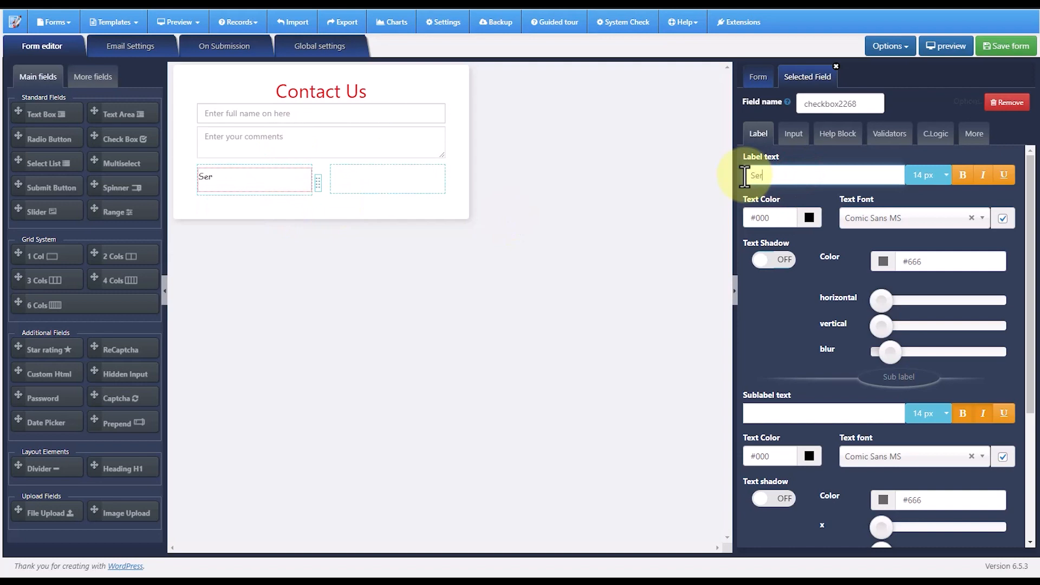
- Add three options to the "Services" check box field
{"action": "left_click", "coordinate": [795, 134]}
{"action": "left_click", "coordinate": [794, 301]}
{"action": "left_click", "coordinate": [794, 301]}
{"action": "left_click", "coordinate": [794, 301]}
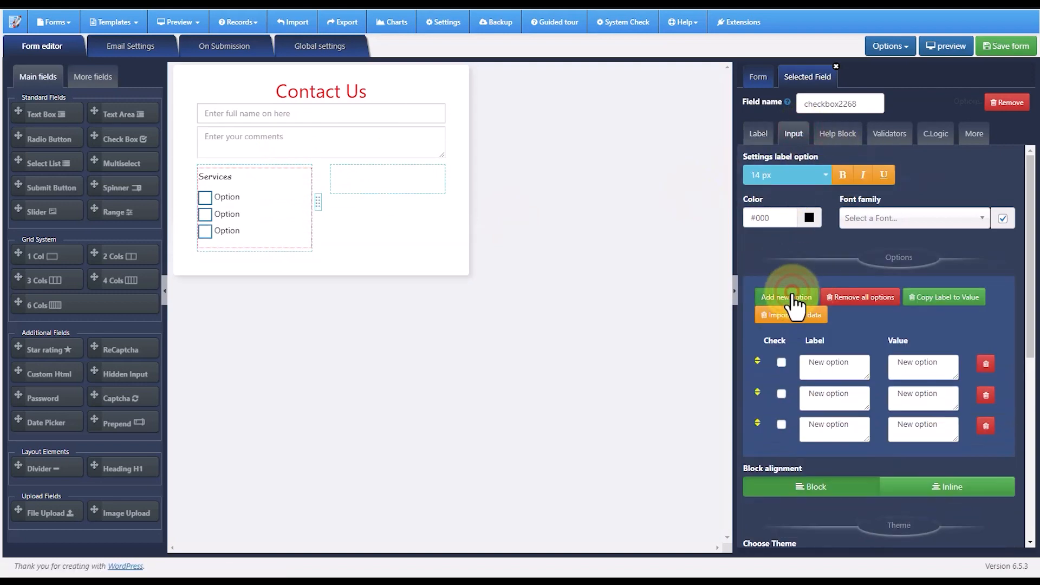
- Label the "Services" options "New option1", "New option2" and "New option3" and copy the labels to their values
{"action": "left_click", "coordinate": [861, 363]}
{"action": "type", "text": "1"}
{"action": "left_click", "coordinate": [855, 394]}
{"action": "type", "text": "2"}
{"action": "left_click", "coordinate": [854, 424]}
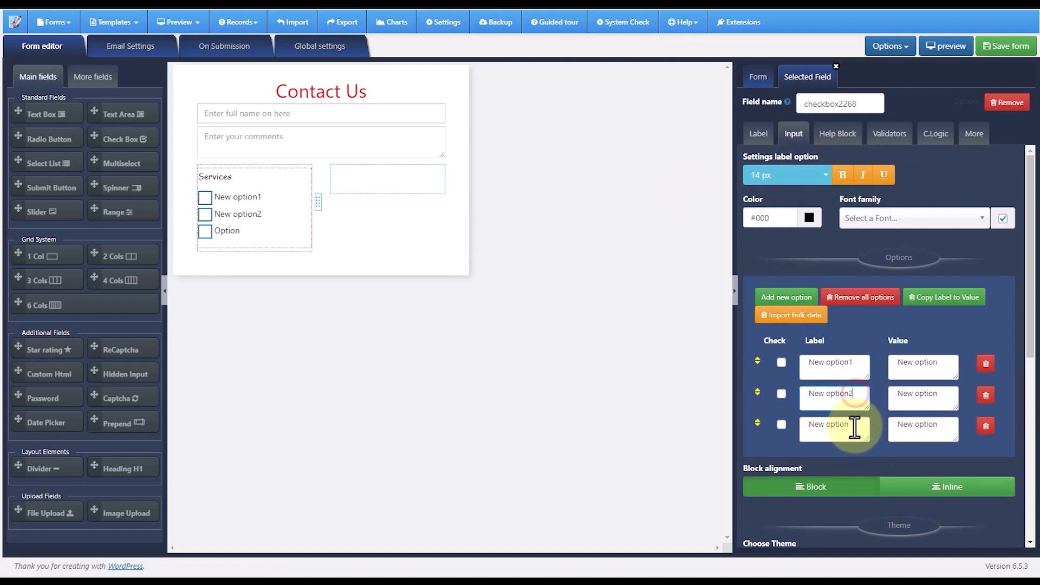
{"action": "type", "text": "3"}
{"action": "left_click", "coordinate": [943, 298]}
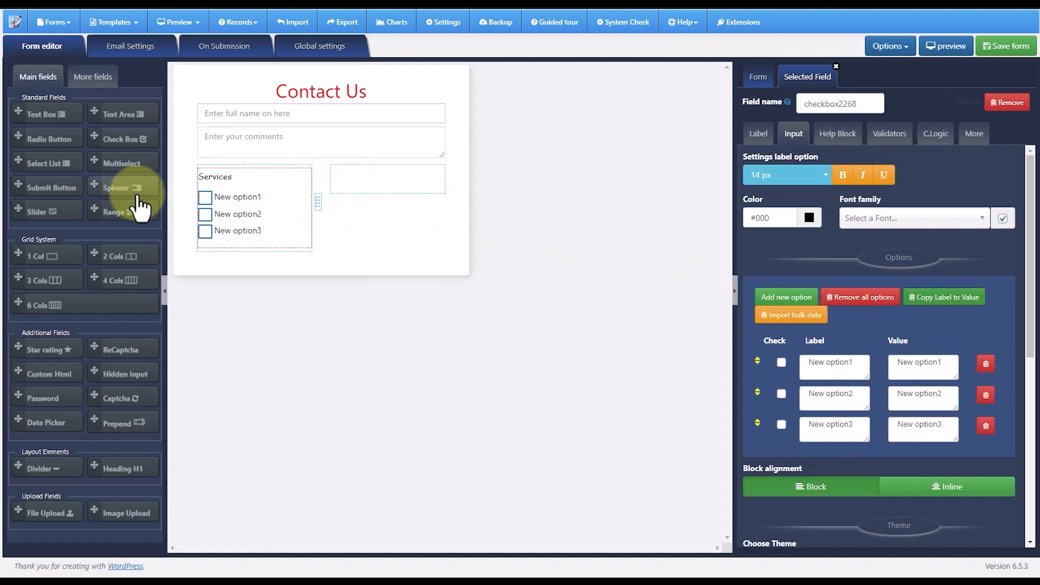
- Place a second check box field in the grid's empty second column and label it "Products"
{"action": "left_click_drag", "start_coordinate": [98, 136], "coordinate": [368, 186]}
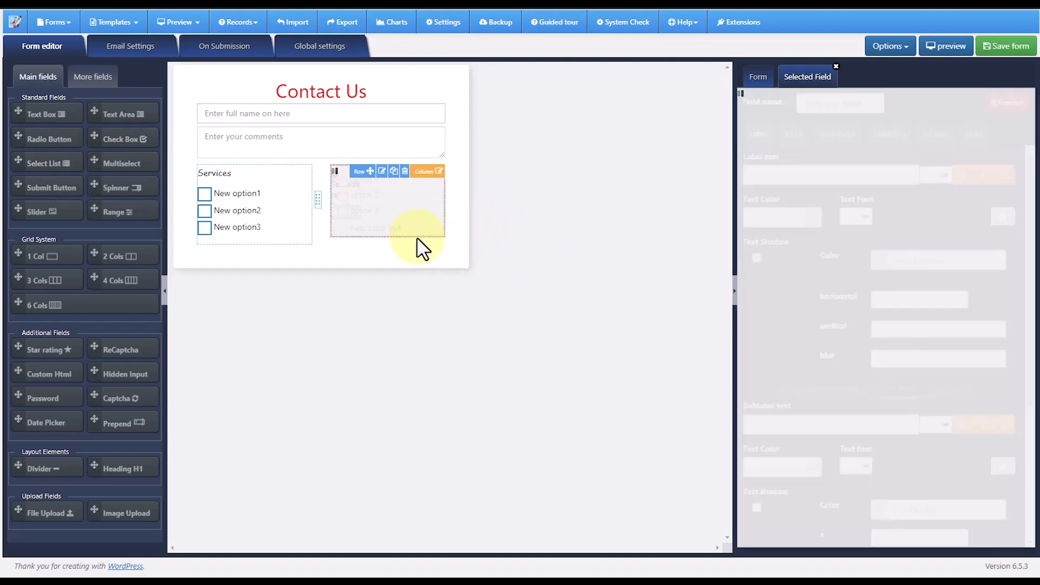
{"action": "left_click_drag", "start_coordinate": [799, 174], "coordinate": [710, 177]}
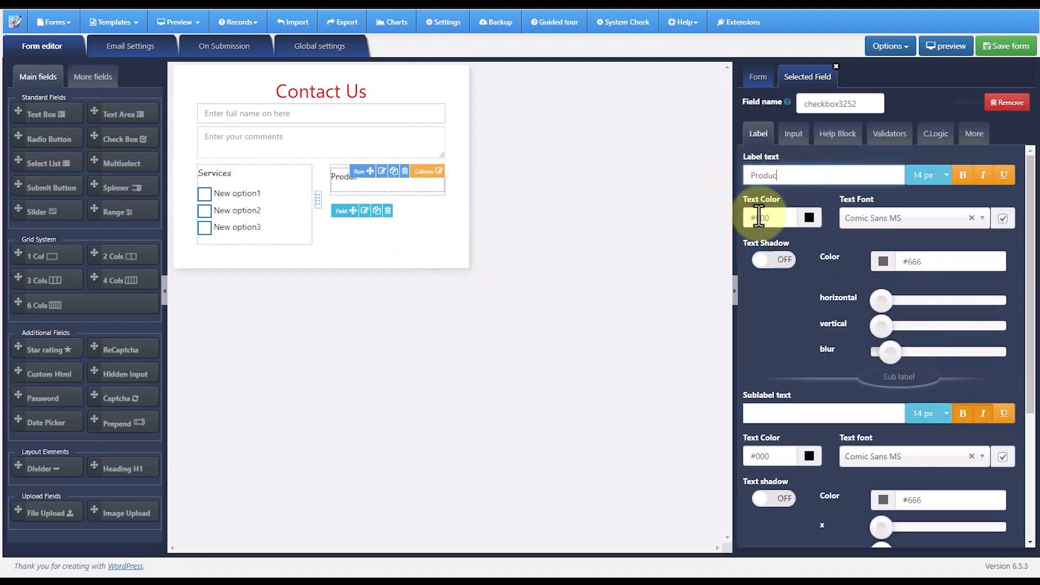
- Give the "Products" check box options "New option1", "New option2" and "New option3", and copy the labels to their values
{"action": "left_click", "coordinate": [792, 136]}
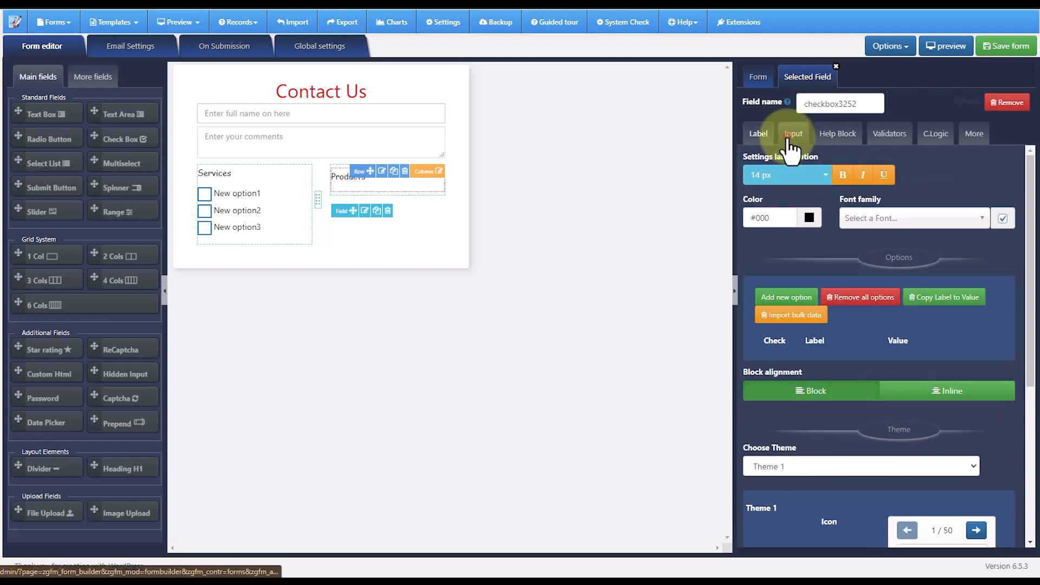
{"action": "left_click", "coordinate": [787, 297]}
{"action": "left_click", "coordinate": [787, 297]}
{"action": "left_click", "coordinate": [787, 296]}
{"action": "type", "text": "1"}
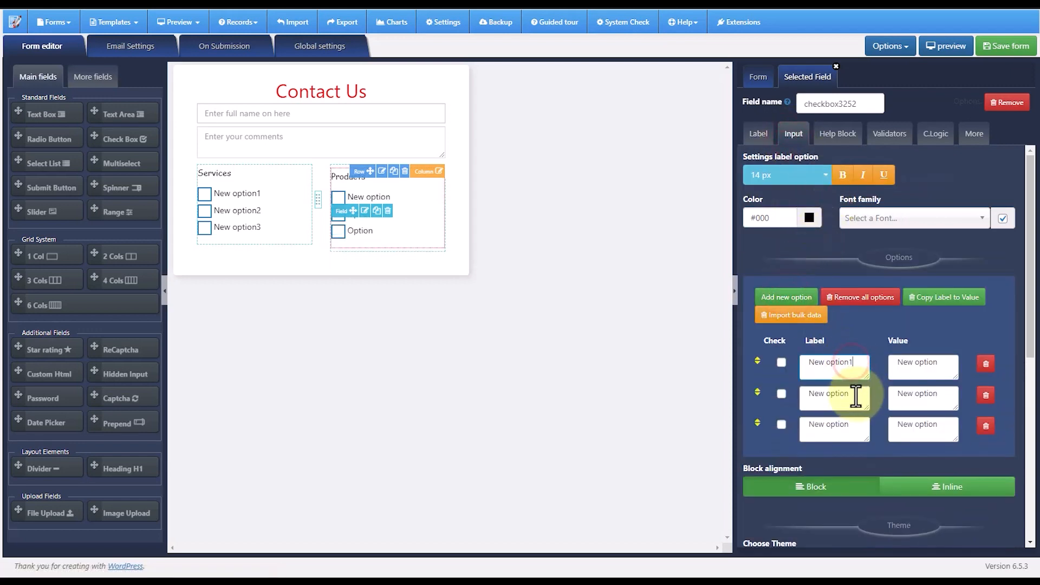
{"action": "left_click", "coordinate": [855, 393]}
{"action": "type", "text": "2"}
{"action": "left_click", "coordinate": [933, 300]}
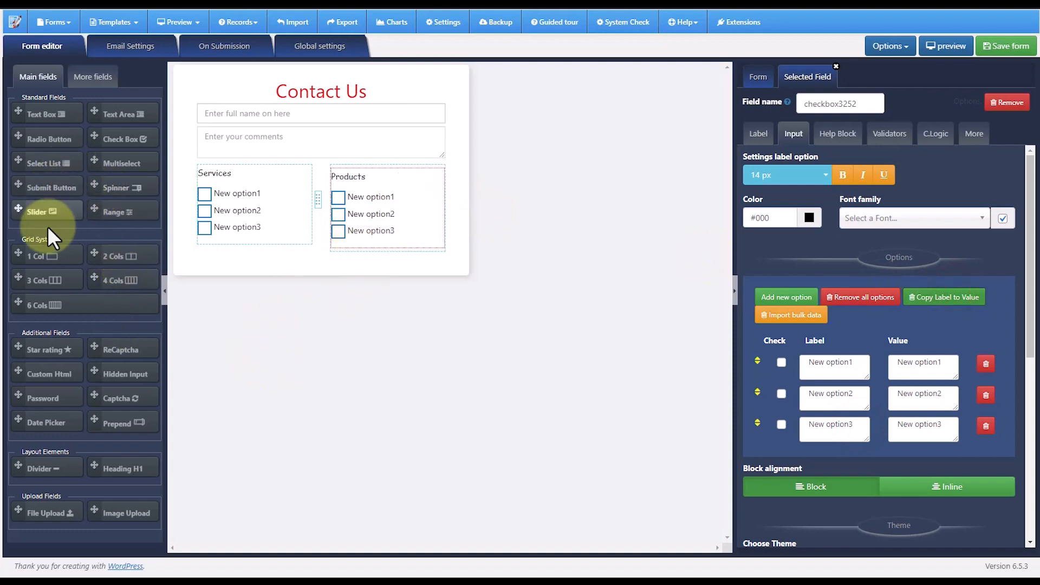
- Add a select list below the two-column grid and set its label to "Services N 2"
{"action": "left_click_drag", "start_coordinate": [18, 158], "coordinate": [287, 271]}
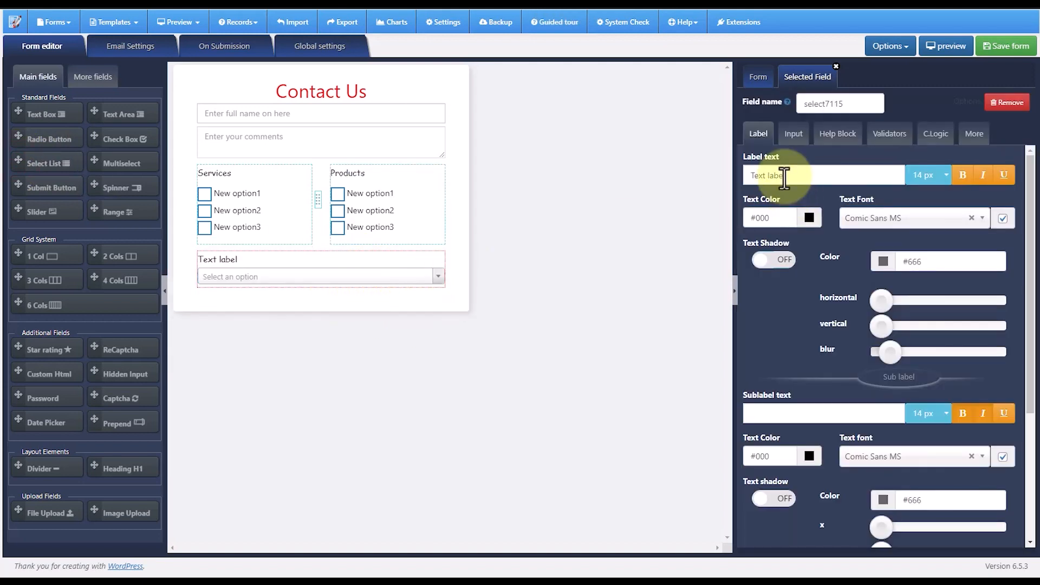
{"action": "left_click_drag", "start_coordinate": [797, 174], "coordinate": [746, 172]}
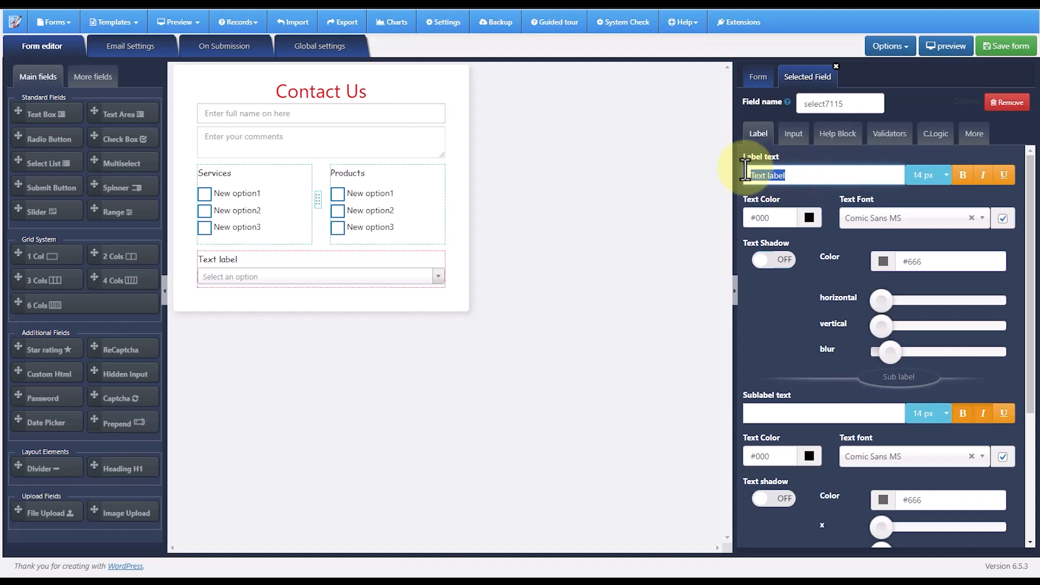
{"action": "key", "text": "BackSpace"}
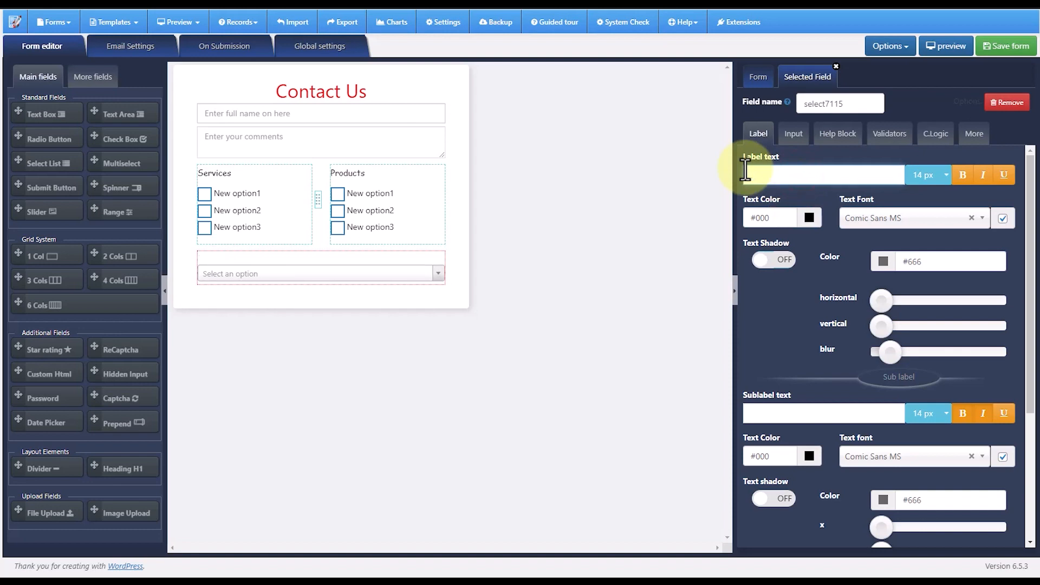
{"action": "type", "text": "Services N 2"}
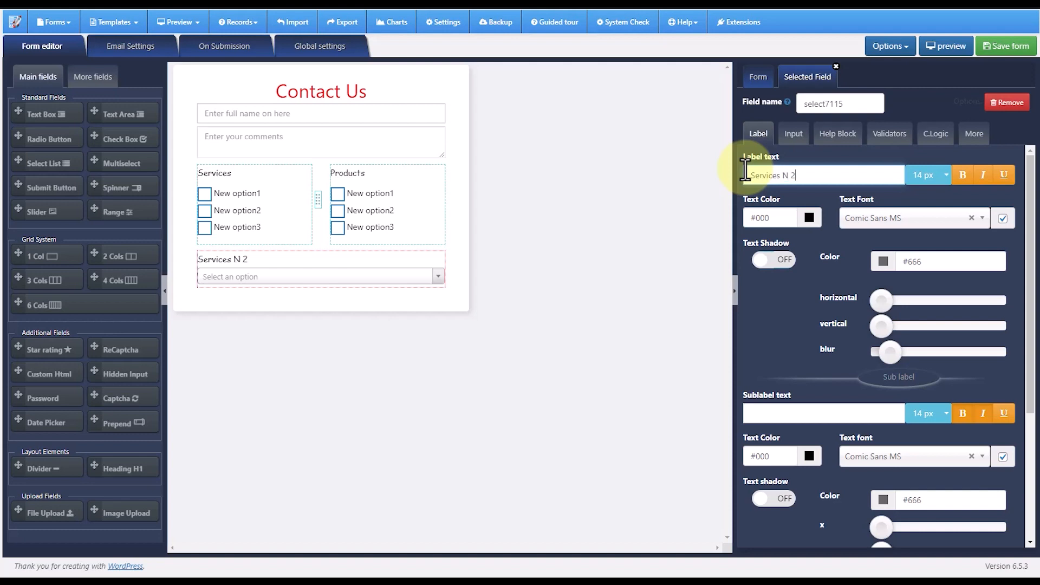
- Give the "Services N 2" select list options "New option1", "New option2" and "New option3", and copy the labels to their values
{"action": "left_click", "coordinate": [794, 136]}
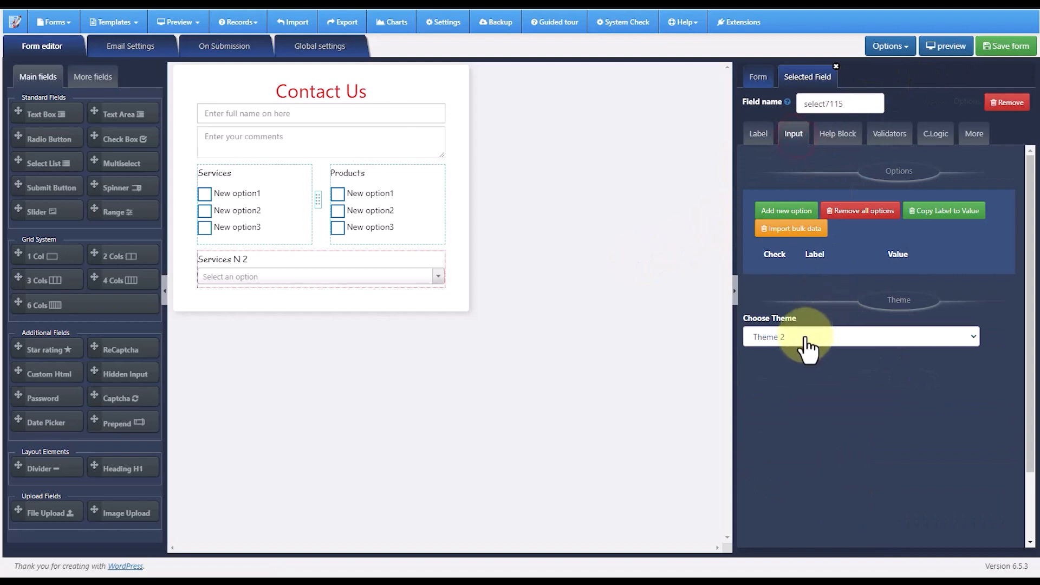
{"action": "left_click", "coordinate": [786, 211]}
{"action": "left_click", "coordinate": [786, 211]}
{"action": "left_click", "coordinate": [786, 211]}
{"action": "left_click", "coordinate": [855, 276]}
{"action": "type", "text": "1"}
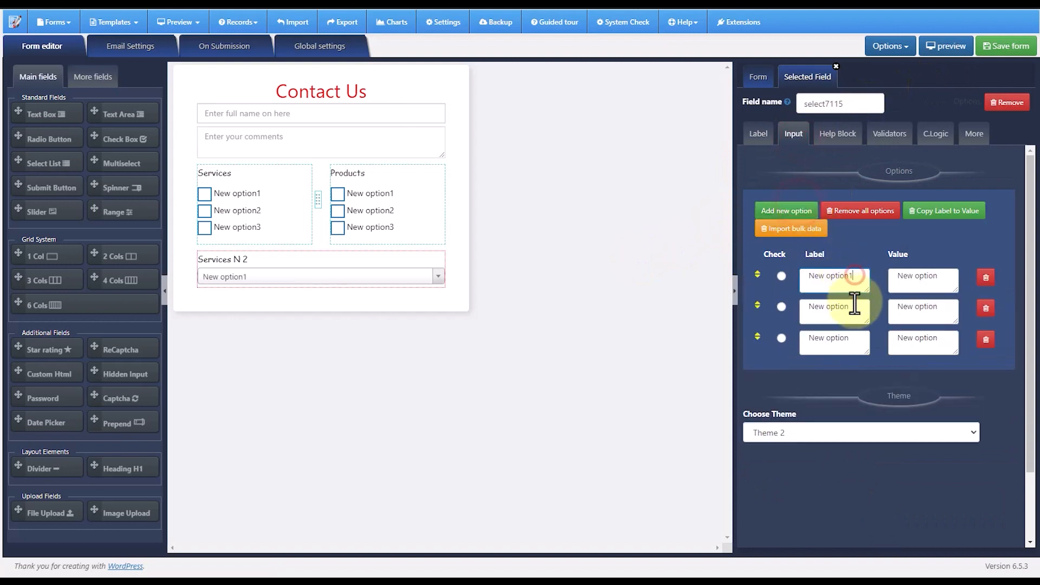
{"action": "left_click", "coordinate": [853, 307]}
{"action": "type", "text": "2"}
{"action": "left_click", "coordinate": [852, 340]}
{"action": "type", "text": "3"}
{"action": "left_click", "coordinate": [931, 211]}
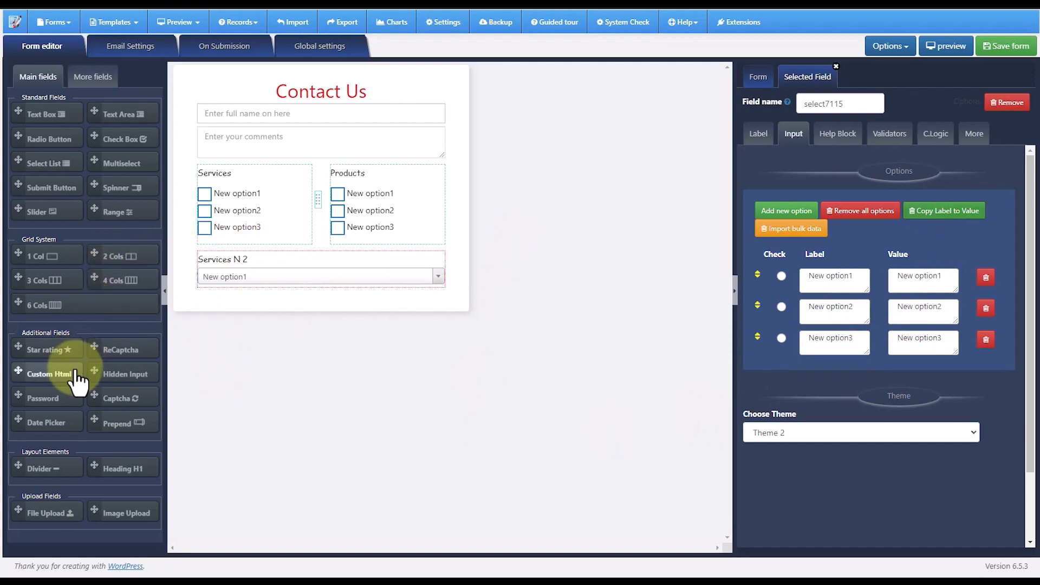
- Place a dynamic radio button field below the "Services N 2" select list and add two more options to it
{"action": "left_click", "coordinate": [92, 76]}
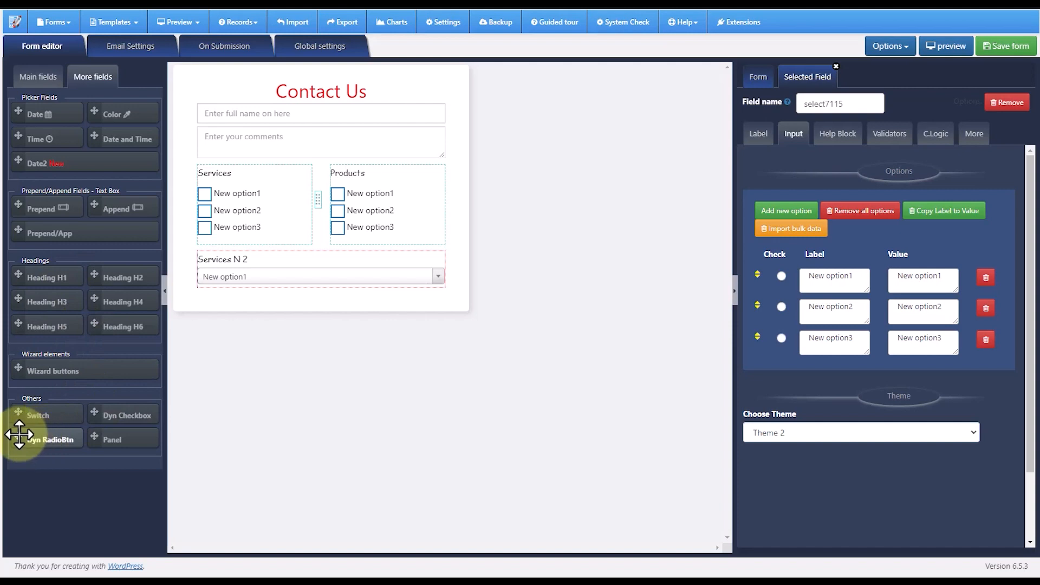
{"action": "left_click_drag", "start_coordinate": [18, 434], "coordinate": [248, 305]}
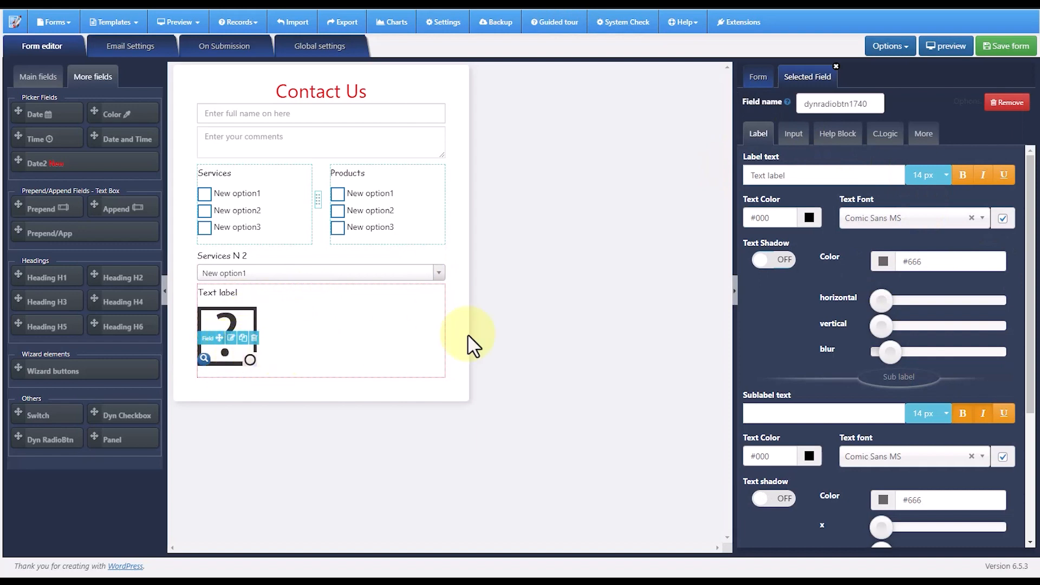
{"action": "left_click", "coordinate": [793, 133]}
{"action": "left_click", "coordinate": [778, 293]}
{"action": "left_click", "coordinate": [777, 292]}
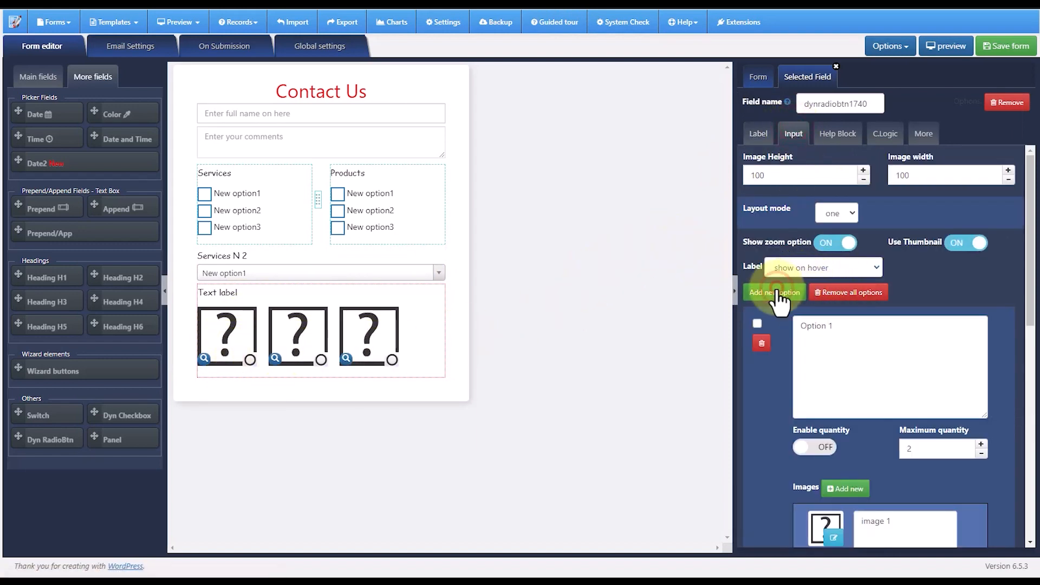
- Set the dynamic radio button field's label to "More options"
{"action": "left_click", "coordinate": [758, 133]}
{"action": "left_click_drag", "start_coordinate": [800, 175], "coordinate": [751, 175]}
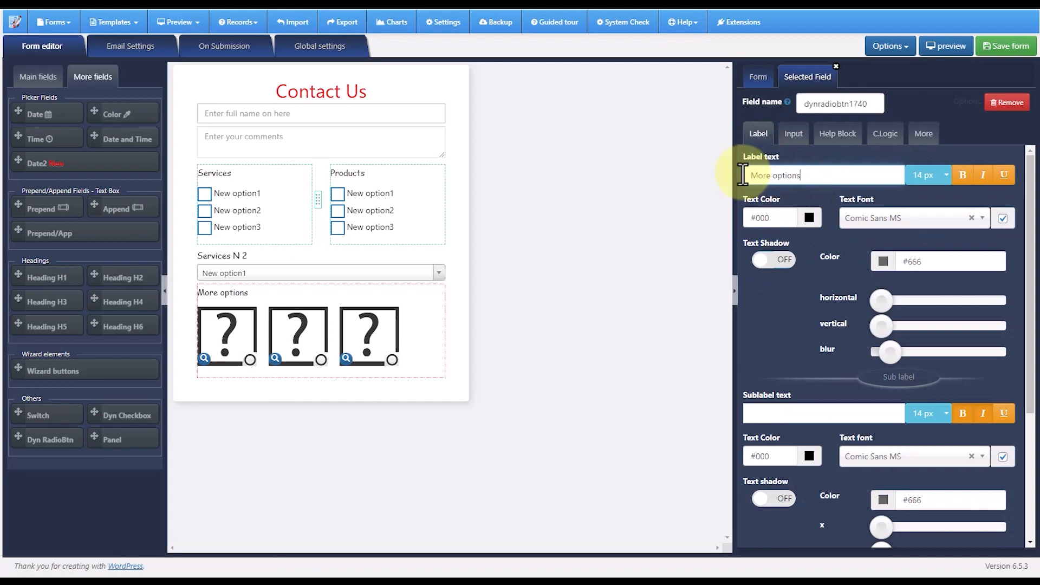
{"action": "scroll", "coordinate": [834, 325], "scroll_direction": "down", "scroll_amount": 3}
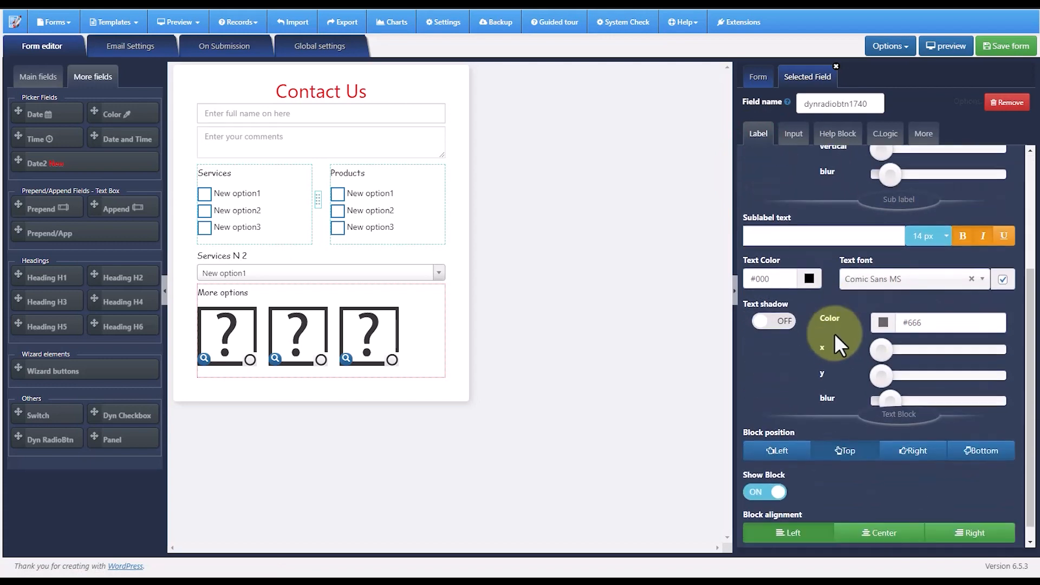
{"action": "scroll", "coordinate": [837, 335], "scroll_direction": "up", "scroll_amount": 2}
{"action": "scroll", "coordinate": [838, 335], "scroll_direction": "down", "scroll_amount": 2}
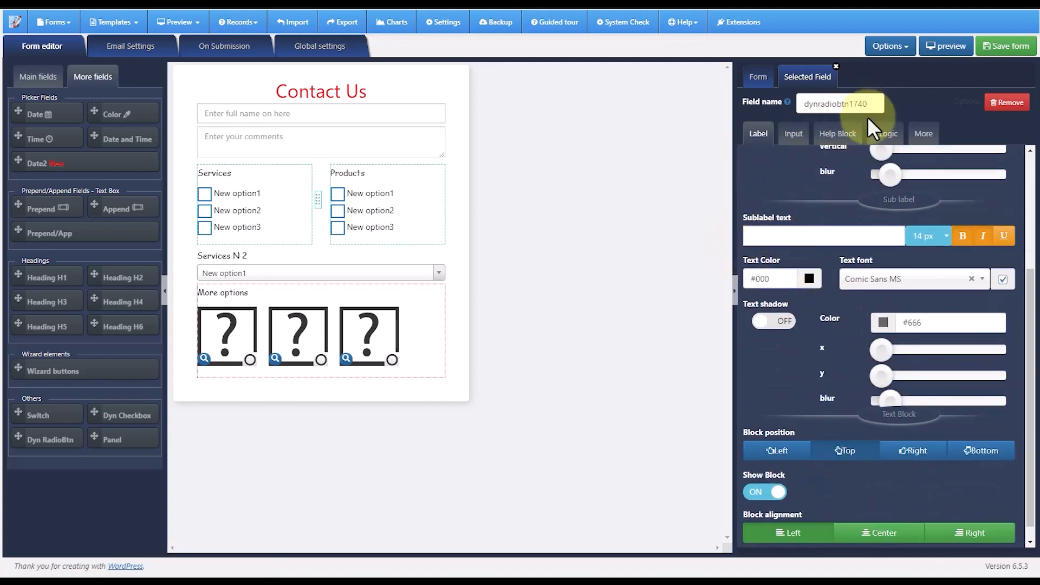
- Add a custom HTML field at the form's end, labelled "custom html", and append "asdasdfa sdfa sdfas dfasd asdf" to its content
{"action": "left_click", "coordinate": [38, 79]}
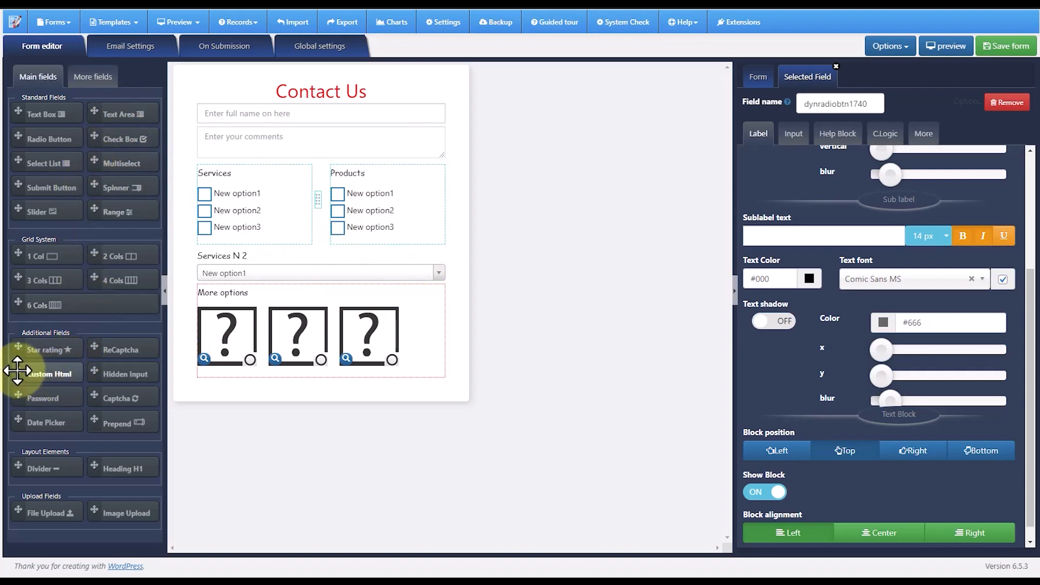
{"action": "left_click_drag", "start_coordinate": [18, 370], "coordinate": [279, 379]}
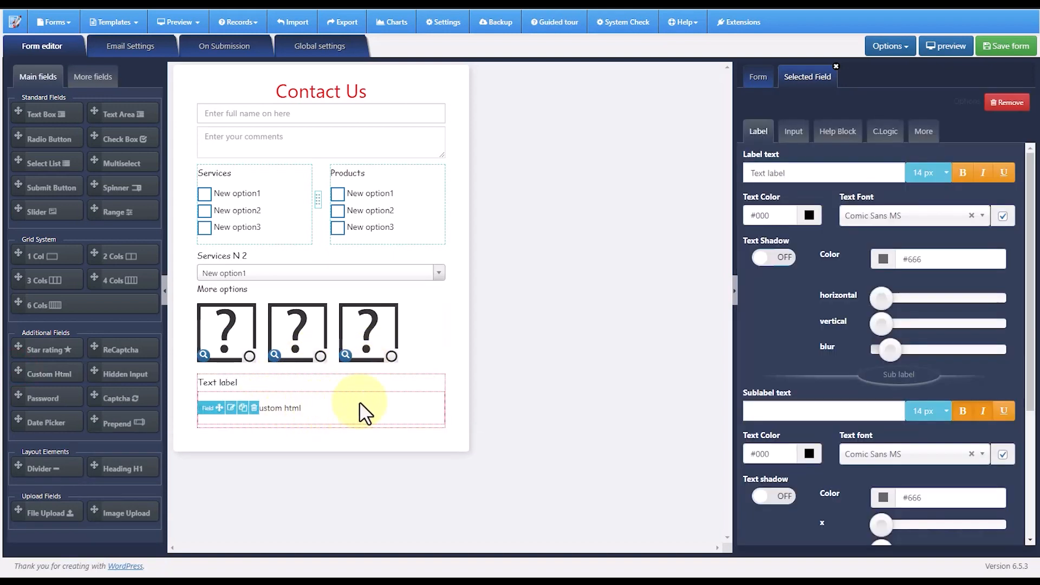
{"action": "triple_click", "coordinate": [743, 173]}
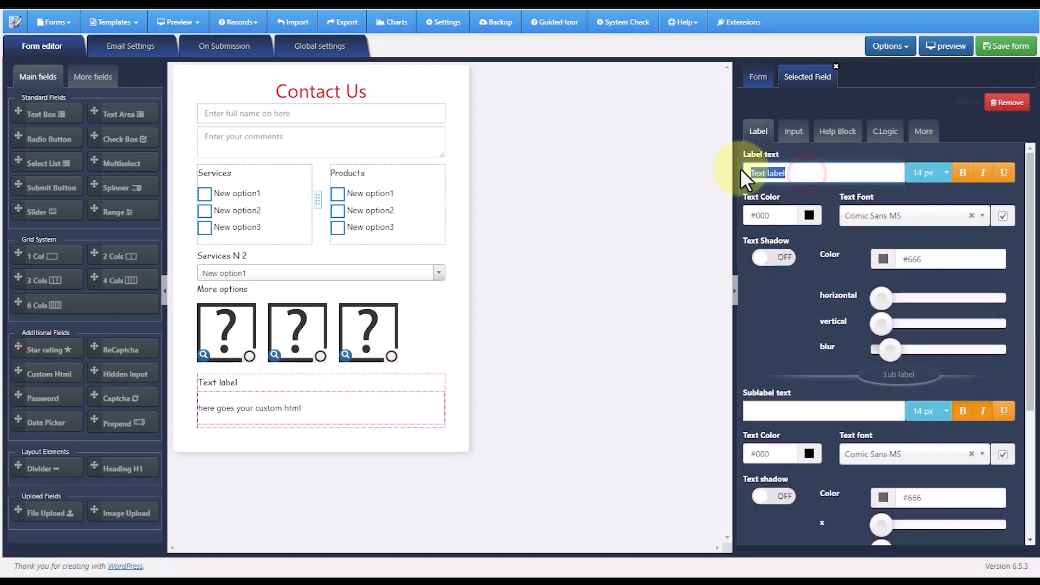
{"action": "type", "text": "custom"}
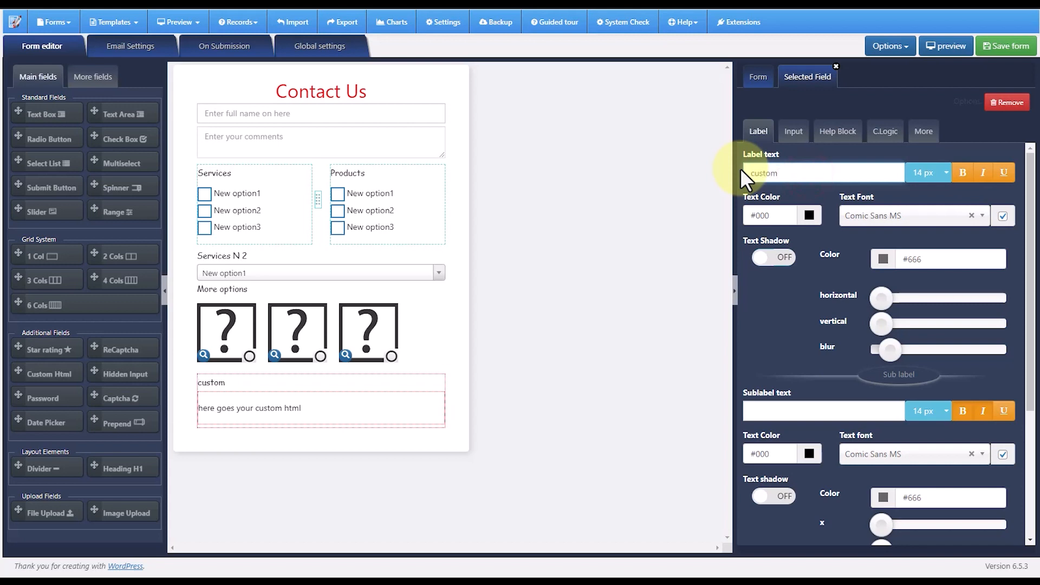
{"action": "type", "text": " html"}
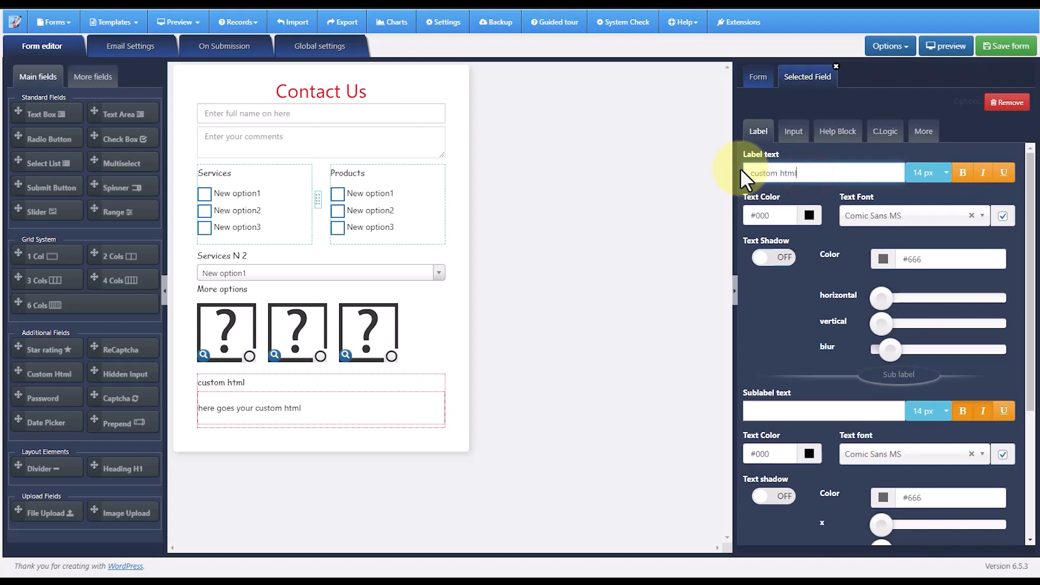
{"action": "left_click", "coordinate": [806, 142]}
{"action": "left_click", "coordinate": [883, 242]}
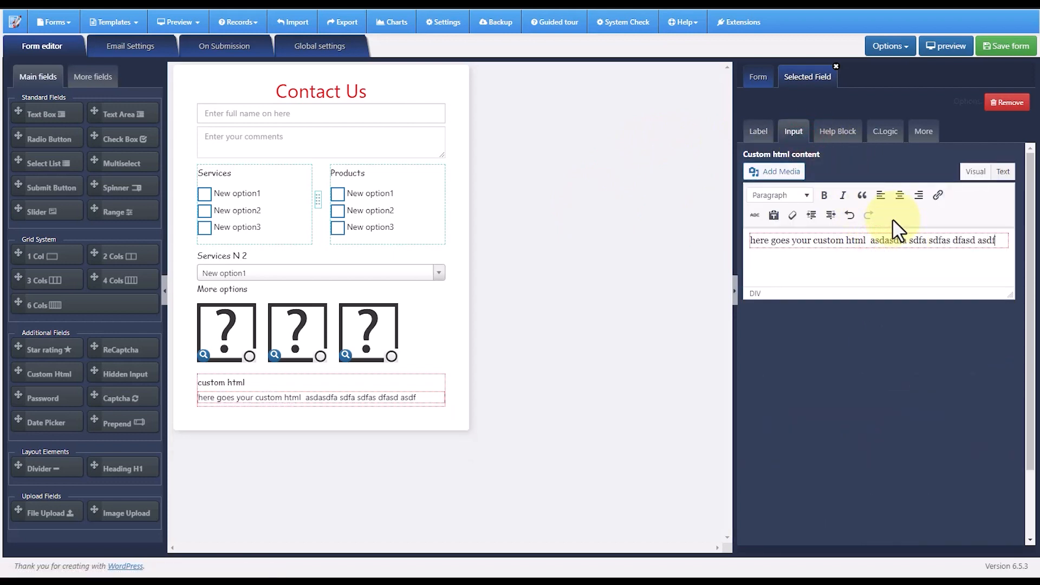
- Enable conditional logic on the custom HTML field so it shows when select7115 is "New option2"
{"action": "left_click", "coordinate": [887, 135]}
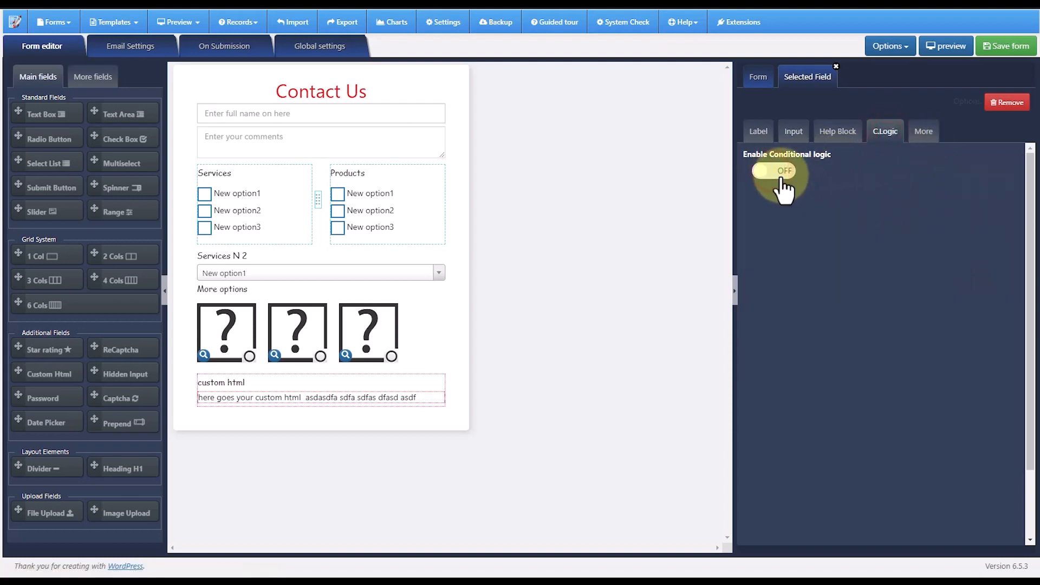
{"action": "left_click", "coordinate": [781, 179]}
{"action": "left_click", "coordinate": [823, 247]}
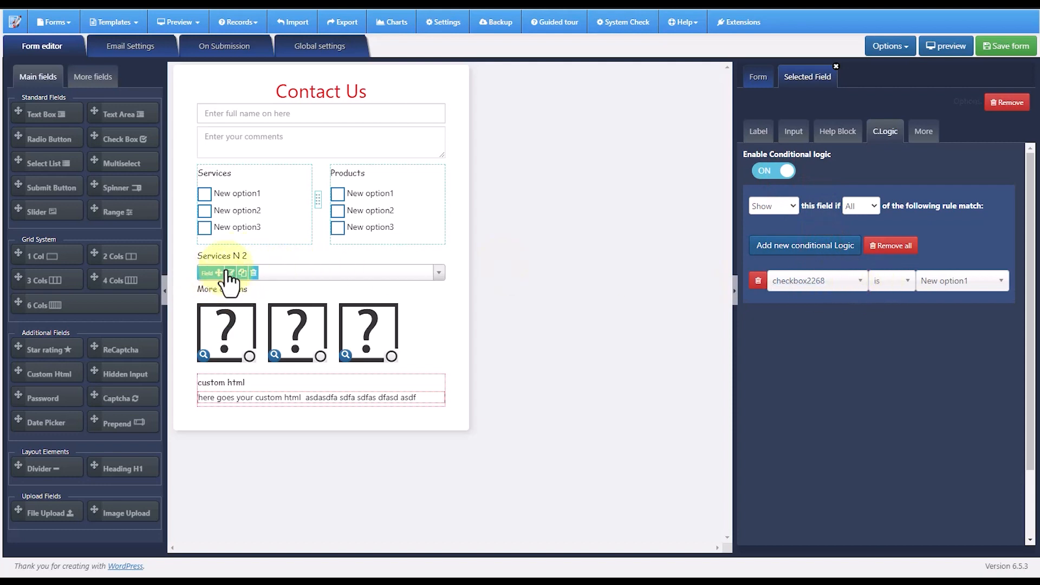
{"action": "left_click", "coordinate": [842, 283]}
{"action": "left_click", "coordinate": [807, 360]}
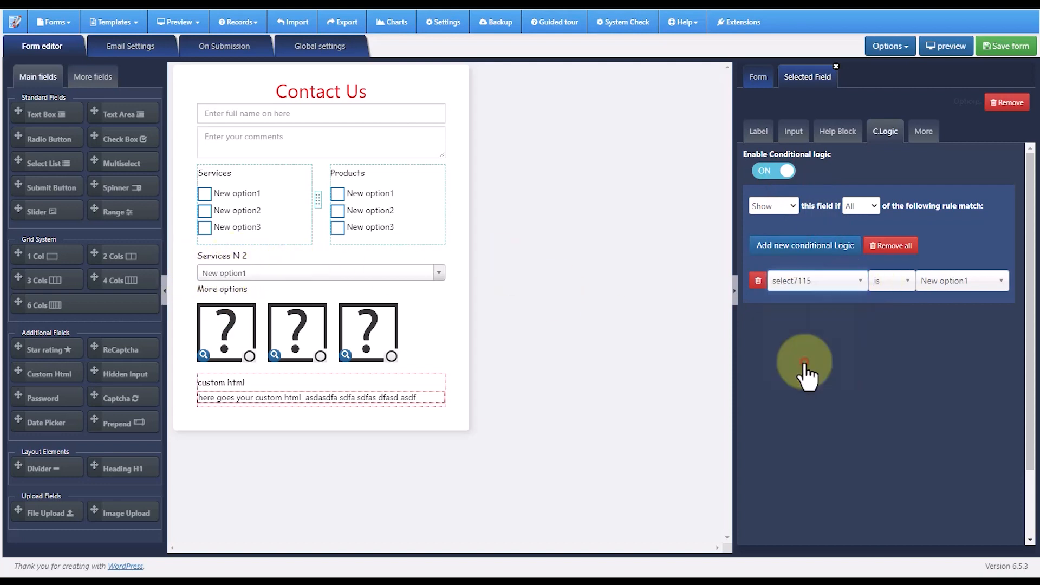
{"action": "left_click", "coordinate": [945, 283]}
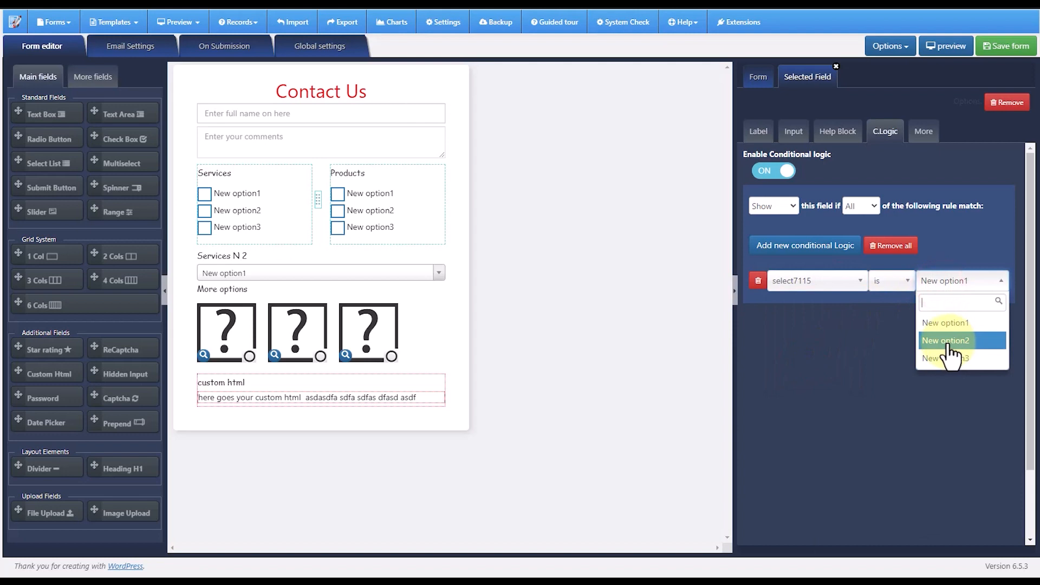
{"action": "left_click", "coordinate": [949, 341]}
{"action": "left_click", "coordinate": [866, 162]}
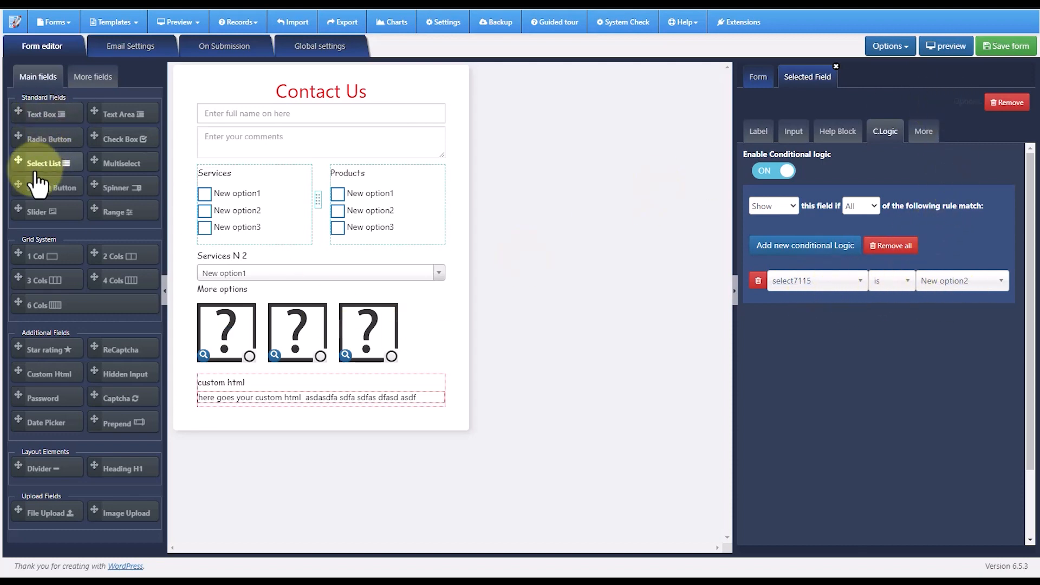
- Add a submit button below the custom HTML field and set its text to "Submit"
{"action": "left_click_drag", "start_coordinate": [18, 178], "coordinate": [261, 384]}
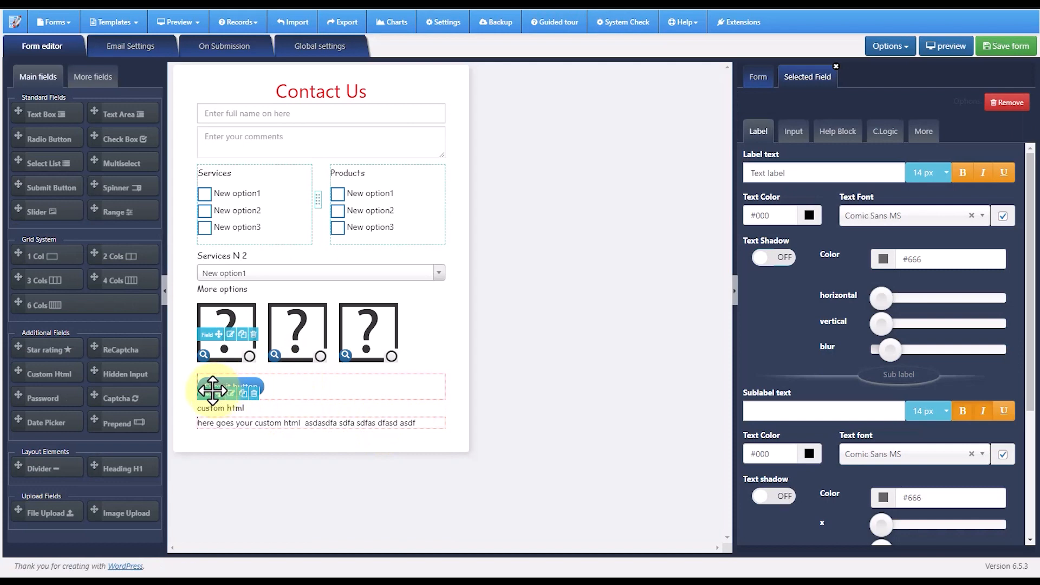
{"action": "left_click_drag", "start_coordinate": [212, 390], "coordinate": [431, 399]}
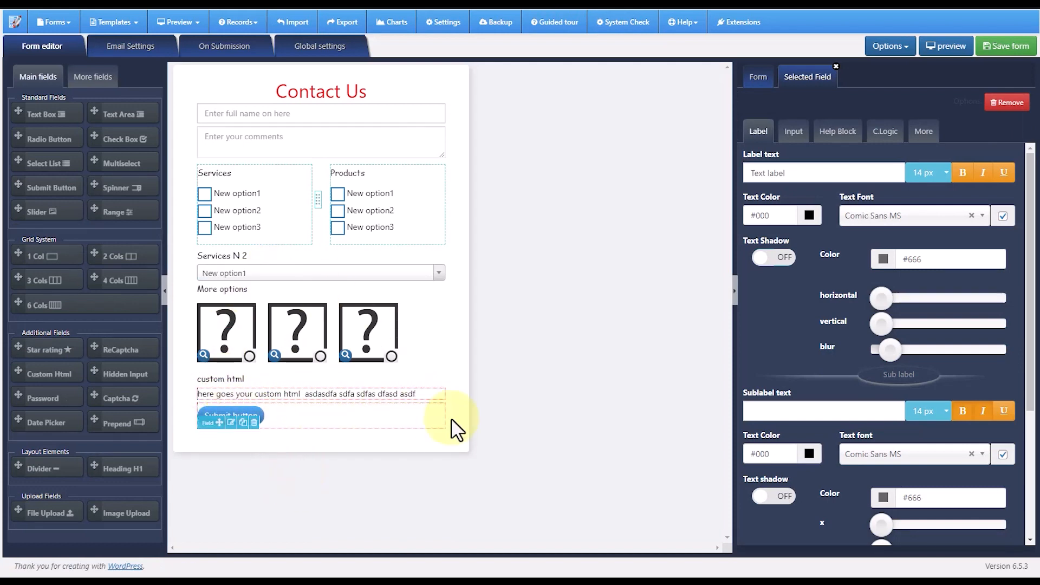
{"action": "left_click", "coordinate": [794, 131]}
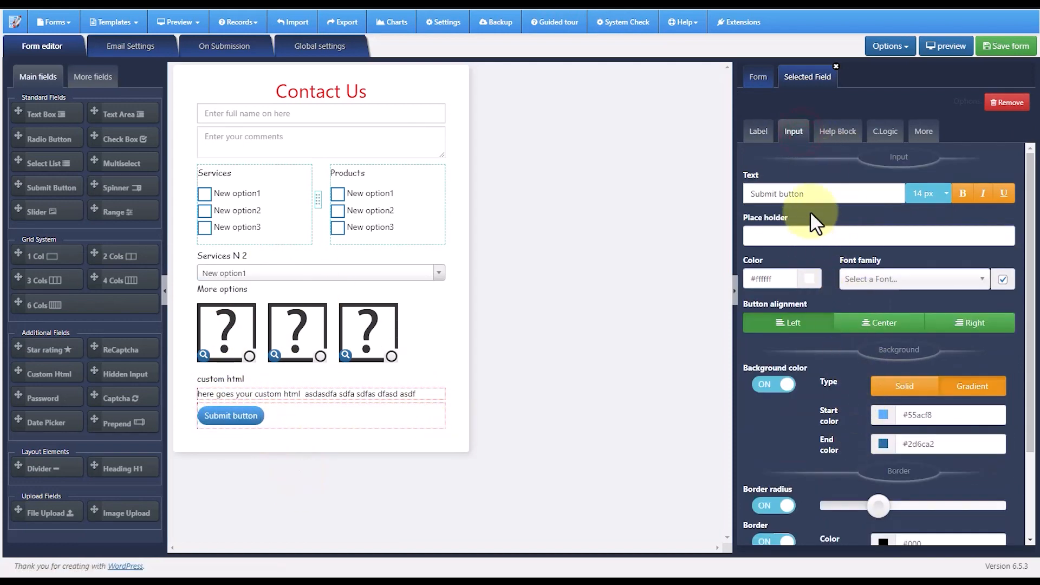
{"action": "left_click_drag", "start_coordinate": [806, 194], "coordinate": [740, 194]}
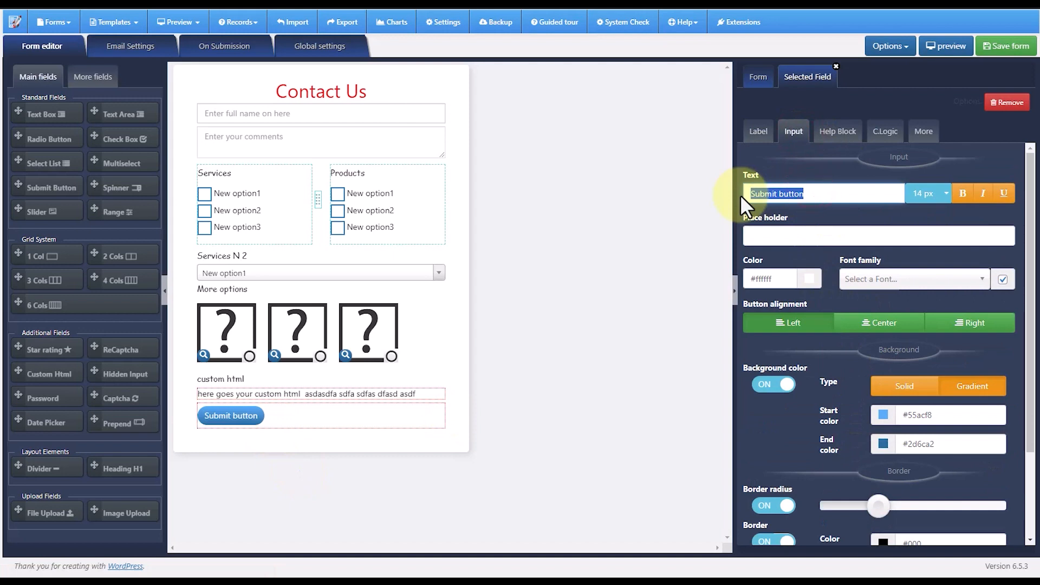
{"action": "type", "text": "Submit"}
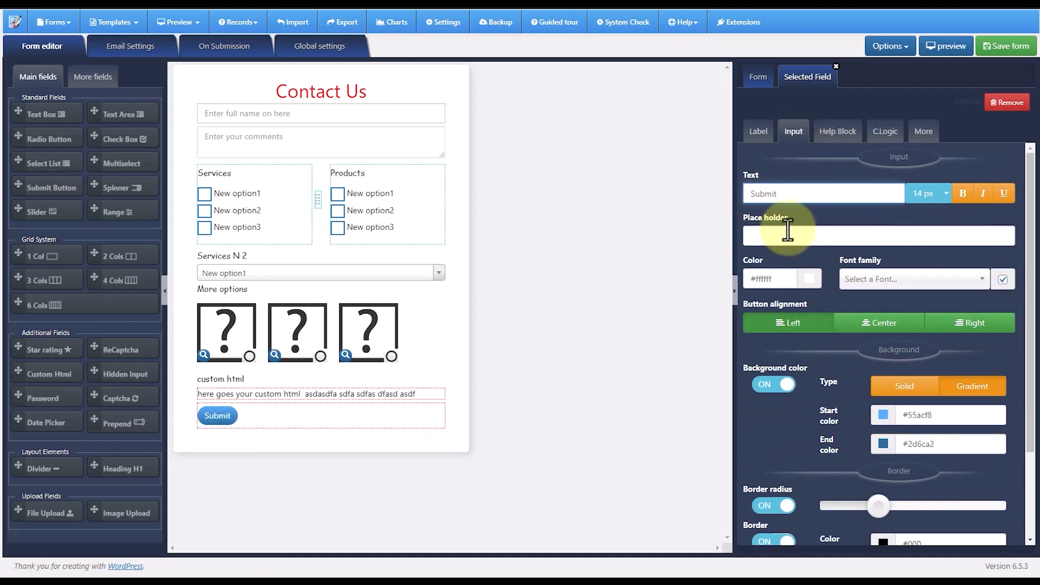
- Make the submit button's text bold at 19 px and centre the button
{"action": "left_click", "coordinate": [962, 193]}
{"action": "scroll", "coordinate": [861, 315], "scroll_direction": "down", "scroll_amount": 2}
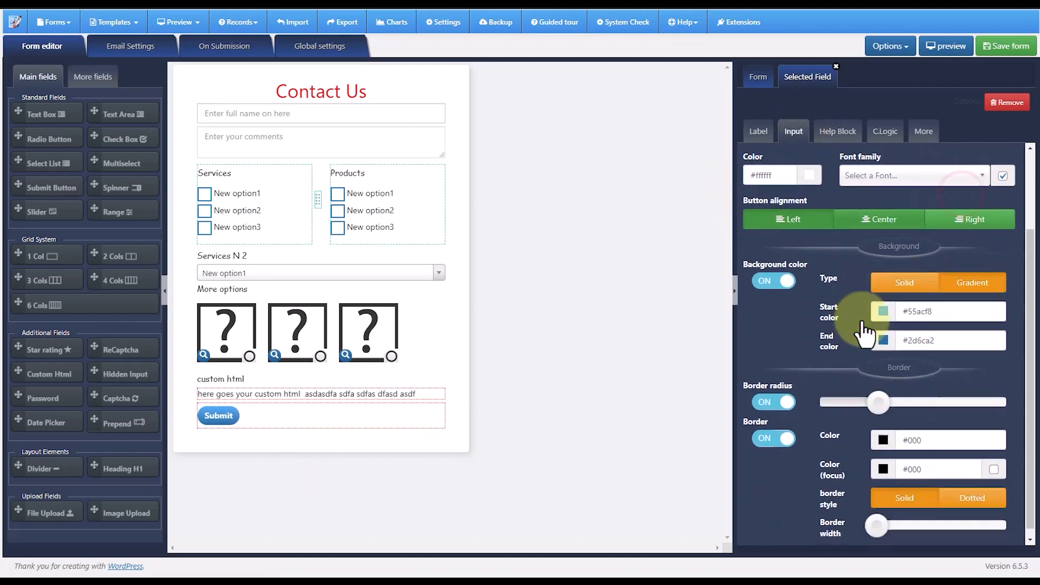
{"action": "scroll", "coordinate": [861, 317], "scroll_direction": "up", "scroll_amount": 2}
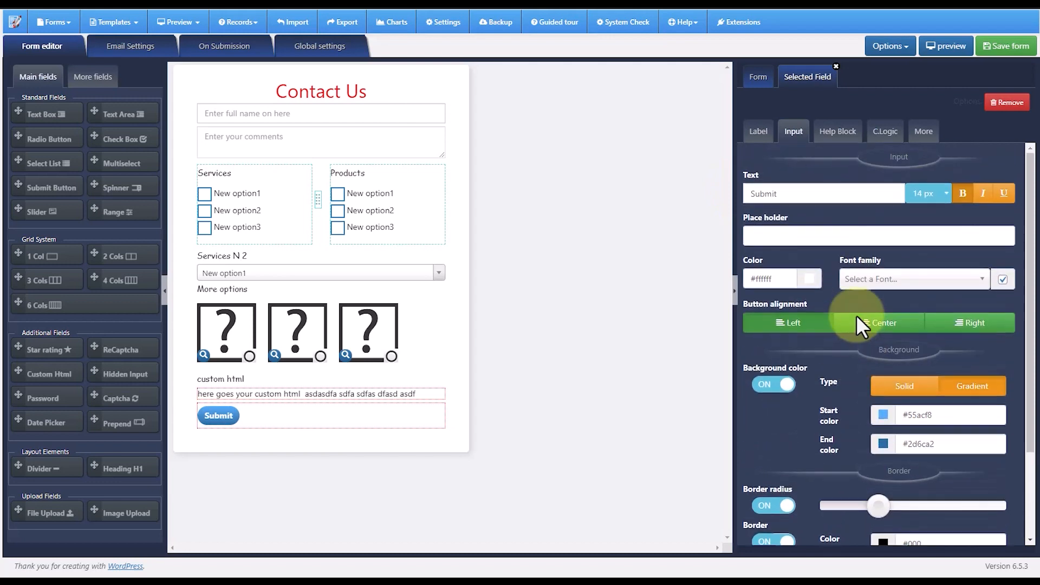
{"action": "left_click", "coordinate": [944, 194]}
{"action": "left_click", "coordinate": [934, 263]}
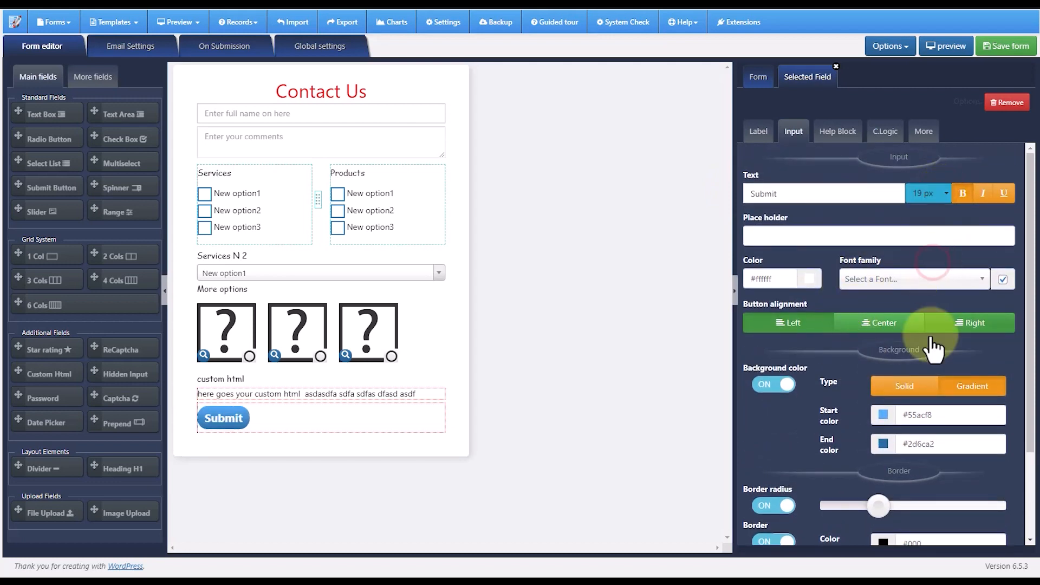
{"action": "left_click", "coordinate": [884, 325]}
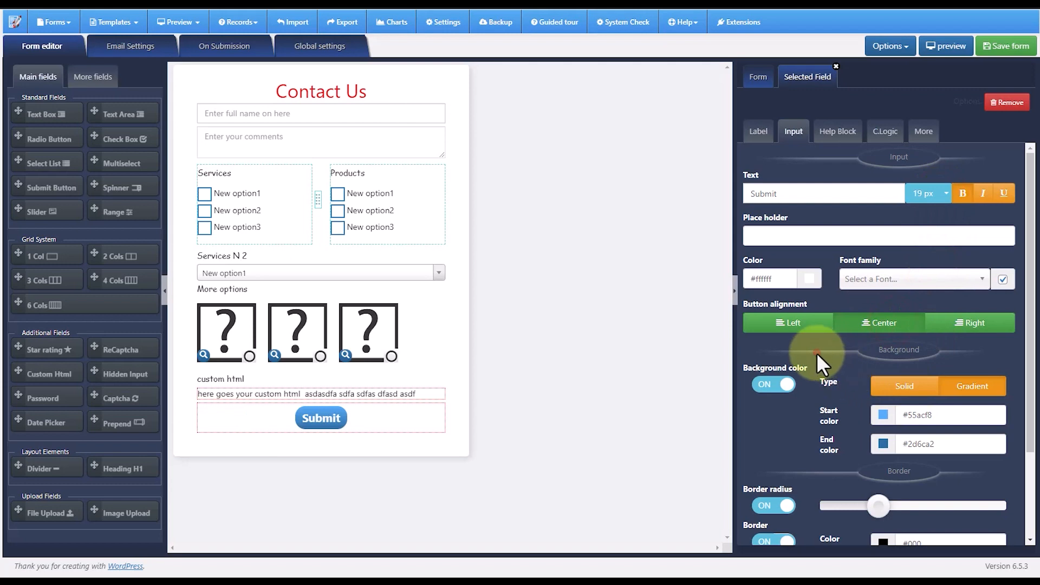
- Increase the submit button's border width slightly
{"action": "scroll", "coordinate": [819, 357], "scroll_direction": "down", "scroll_amount": 2}
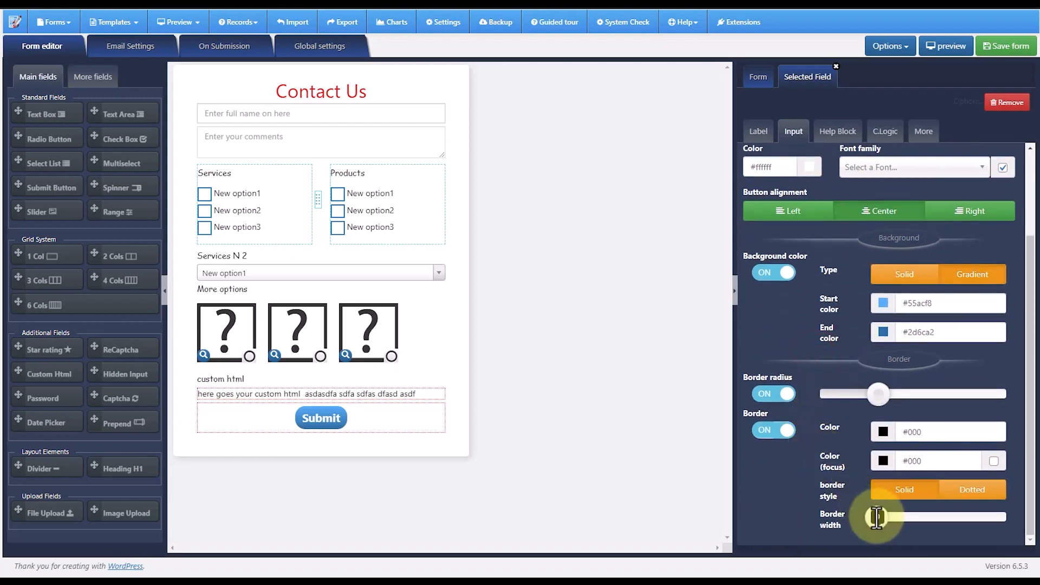
{"action": "mouse_move", "coordinate": [877, 517]}
{"action": "left_mouse_down"}
{"action": "mouse_move", "coordinate": [910, 516]}
{"action": "mouse_move", "coordinate": [889, 518]}
{"action": "left_mouse_up"}
{"action": "scroll", "coordinate": [835, 372], "scroll_direction": "up", "scroll_amount": 2}
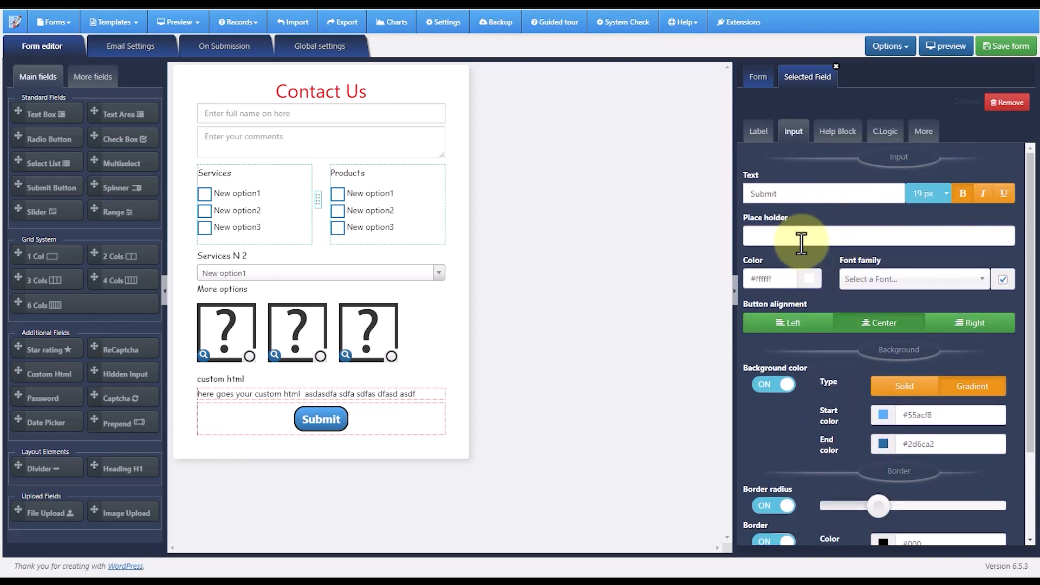
{"action": "left_click", "coordinate": [830, 136]}
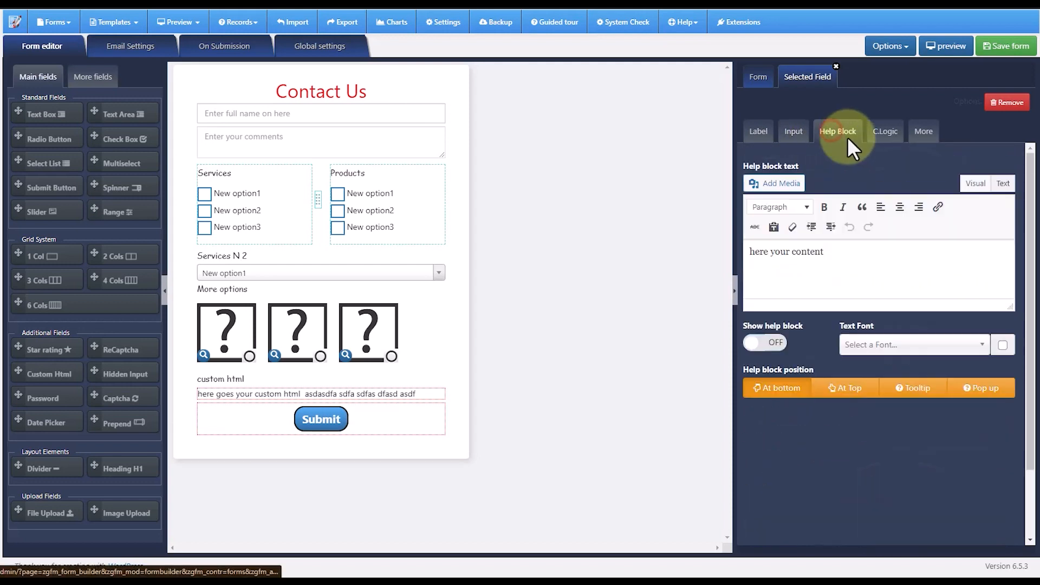
{"action": "left_click", "coordinate": [794, 135]}
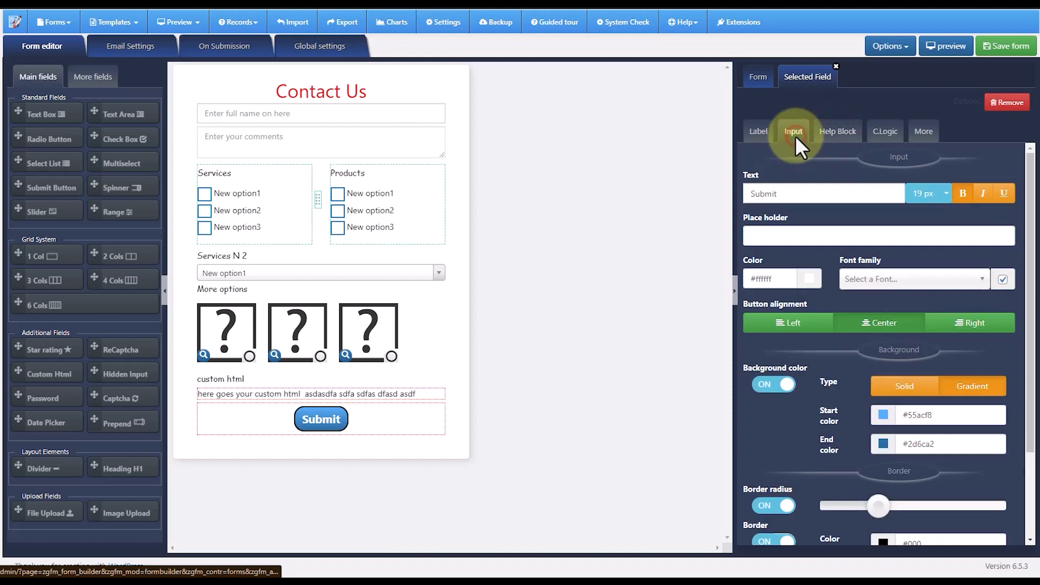
{"action": "left_click", "coordinate": [540, 216]}
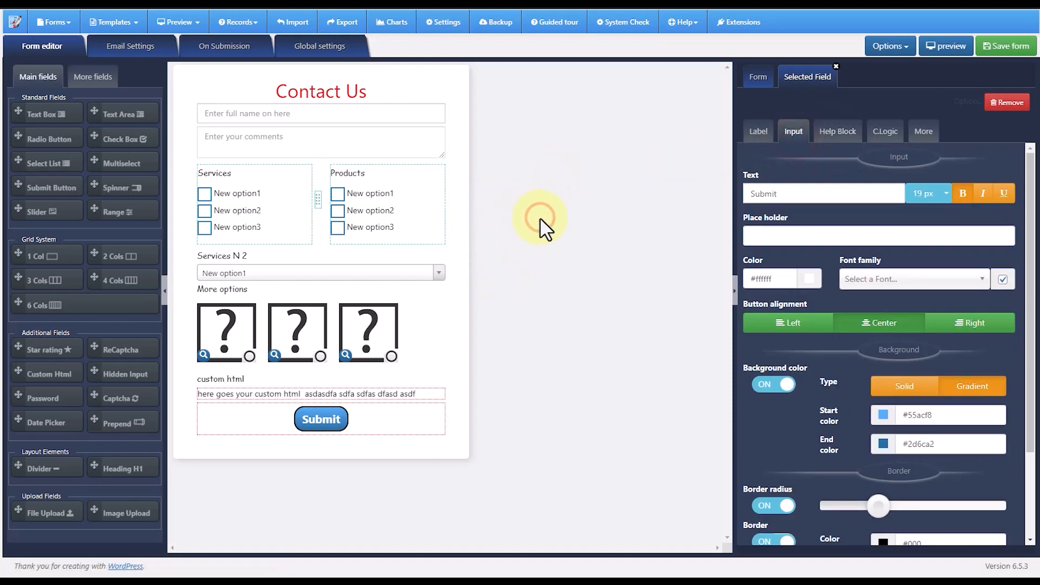
- Examine the form's email settings, including the sender attributes, customer email option and admin recipient, subject and copy fields
{"action": "left_click", "coordinate": [130, 50]}
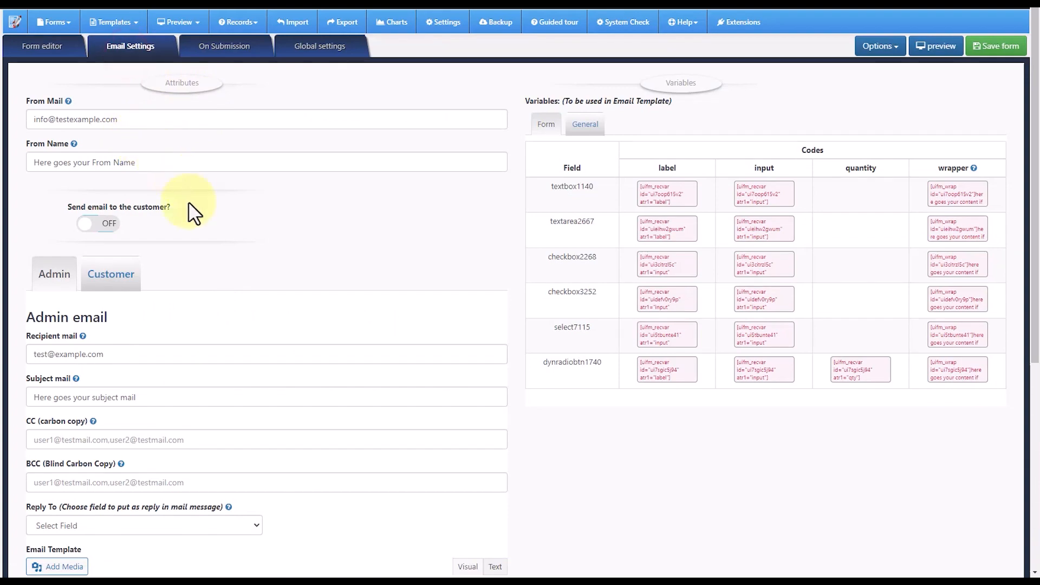
{"action": "scroll", "coordinate": [215, 228], "scroll_direction": "down", "scroll_amount": 6}
{"action": "scroll", "coordinate": [215, 228], "scroll_direction": "up", "scroll_amount": 6}
{"action": "scroll", "coordinate": [216, 228], "scroll_direction": "down", "scroll_amount": 6}
{"action": "scroll", "coordinate": [215, 227], "scroll_direction": "up", "scroll_amount": 6}
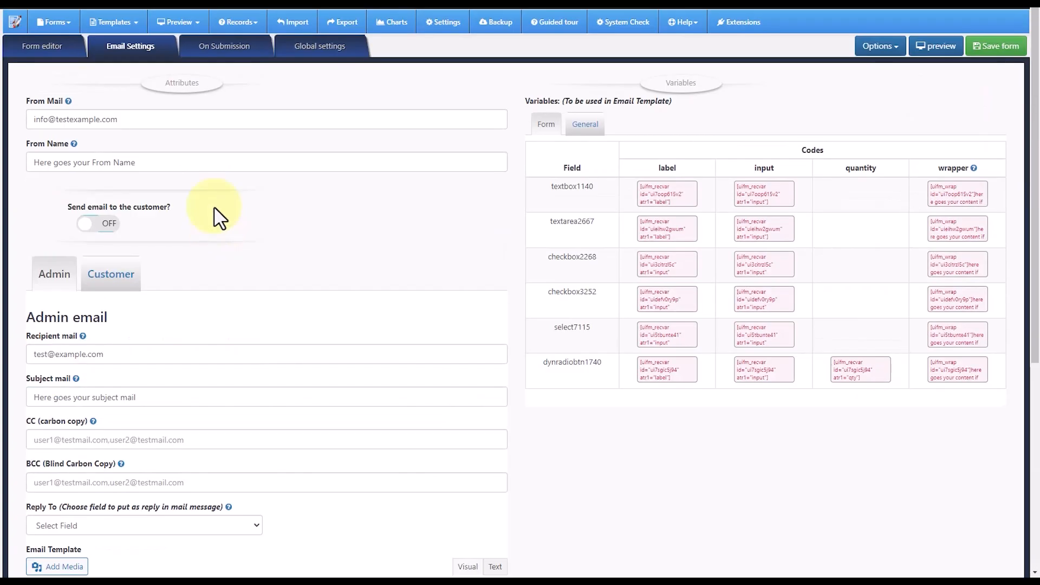
{"action": "scroll", "coordinate": [213, 181], "scroll_direction": "down", "scroll_amount": 6}
{"action": "scroll", "coordinate": [214, 170], "scroll_direction": "up", "scroll_amount": 6}
{"action": "scroll", "coordinate": [212, 174], "scroll_direction": "down", "scroll_amount": 4}
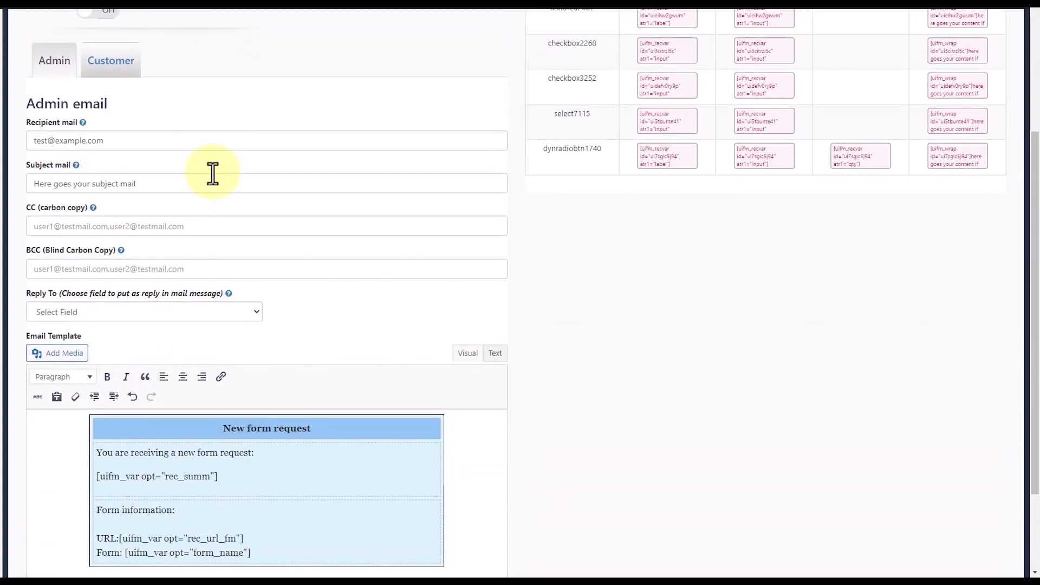
{"action": "scroll", "coordinate": [212, 173], "scroll_direction": "down", "scroll_amount": 3}
- Examine the record summary variable in the admin email template and the form field variable codes available for it
{"action": "left_click_drag", "start_coordinate": [219, 358], "coordinate": [94, 362]}
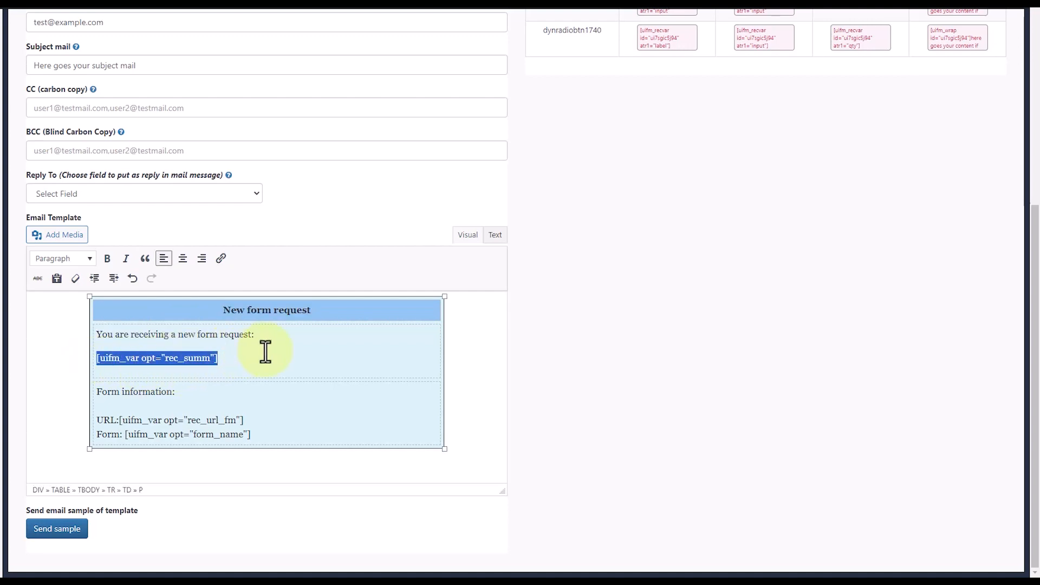
{"action": "scroll", "coordinate": [260, 371], "scroll_direction": "up", "scroll_amount": 4}
{"action": "scroll", "coordinate": [260, 373], "scroll_direction": "down", "scroll_amount": 3}
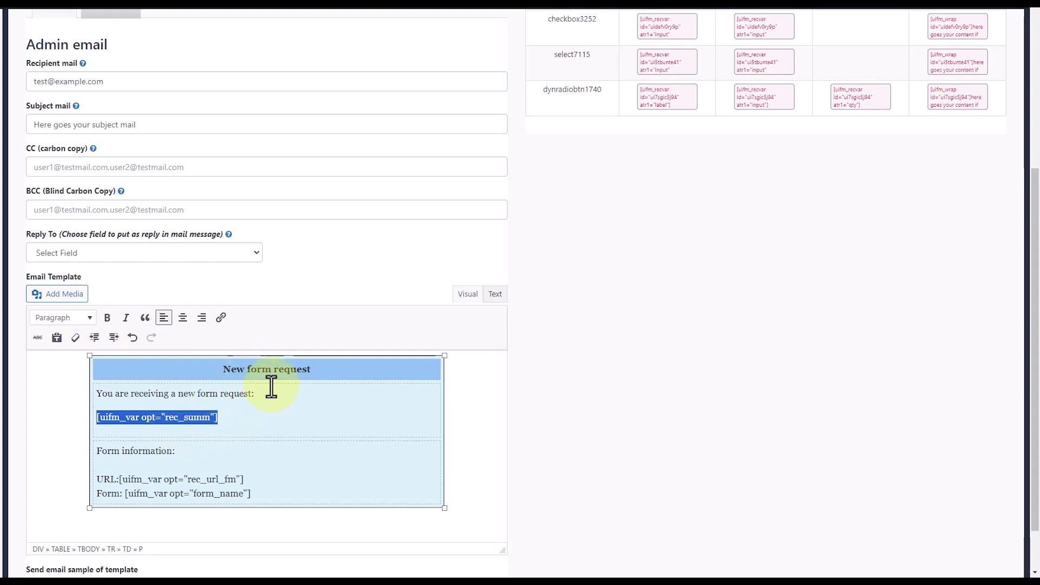
{"action": "scroll", "coordinate": [287, 368], "scroll_direction": "up", "scroll_amount": 5}
{"action": "scroll", "coordinate": [293, 314], "scroll_direction": "down", "scroll_amount": 2}
{"action": "scroll", "coordinate": [278, 281], "scroll_direction": "down", "scroll_amount": 1}
{"action": "scroll", "coordinate": [365, 298], "scroll_direction": "up", "scroll_amount": 3}
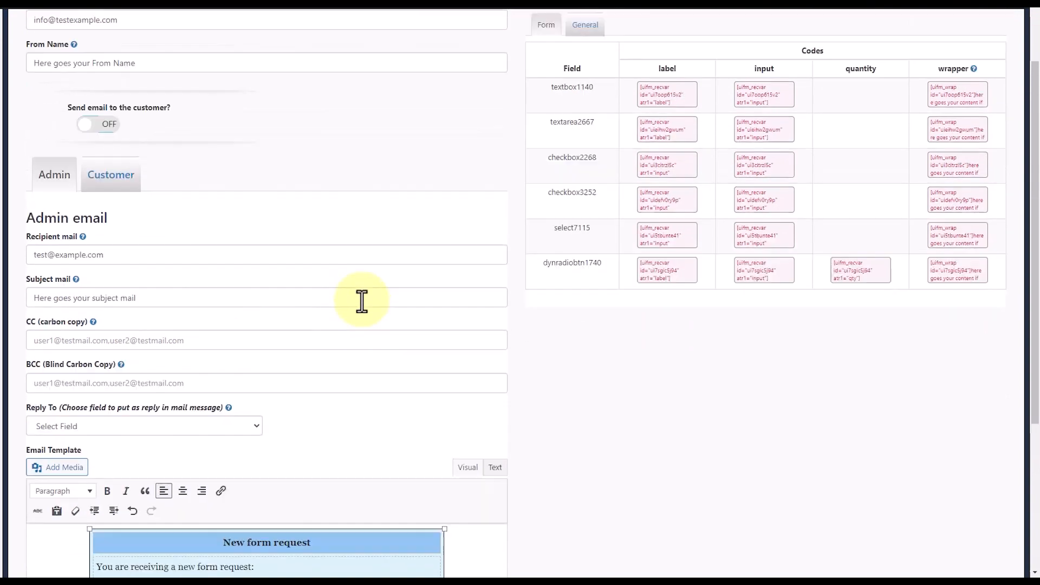
{"action": "scroll", "coordinate": [617, 280], "scroll_direction": "down", "scroll_amount": 2}
{"action": "scroll", "coordinate": [619, 279], "scroll_direction": "down", "scroll_amount": 3}
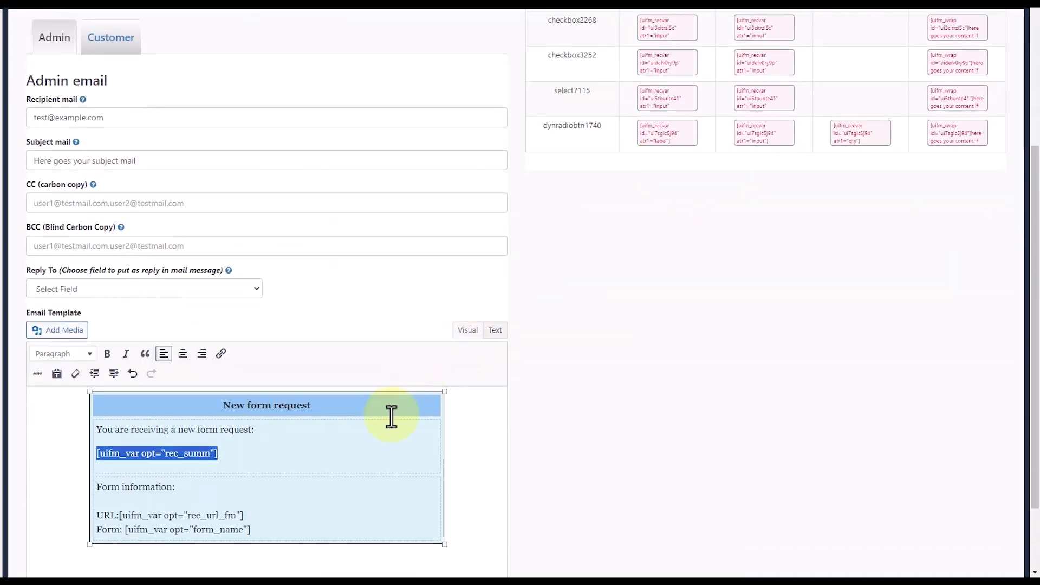
{"action": "scroll", "coordinate": [395, 413], "scroll_direction": "up", "scroll_amount": 5}
{"action": "scroll", "coordinate": [619, 405], "scroll_direction": "down", "scroll_amount": 1}
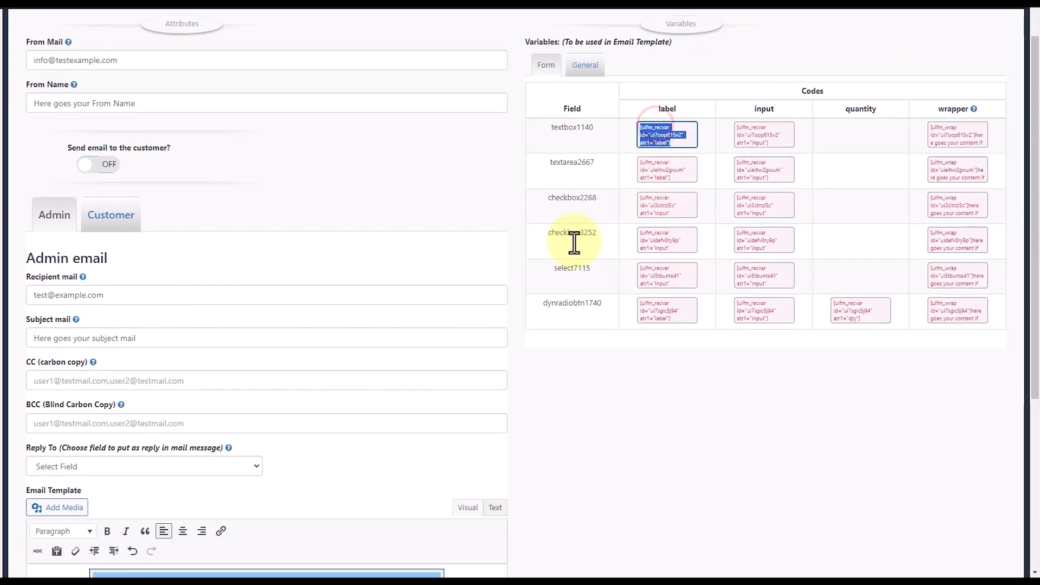
{"action": "scroll", "coordinate": [479, 378], "scroll_direction": "down", "scroll_amount": 4}
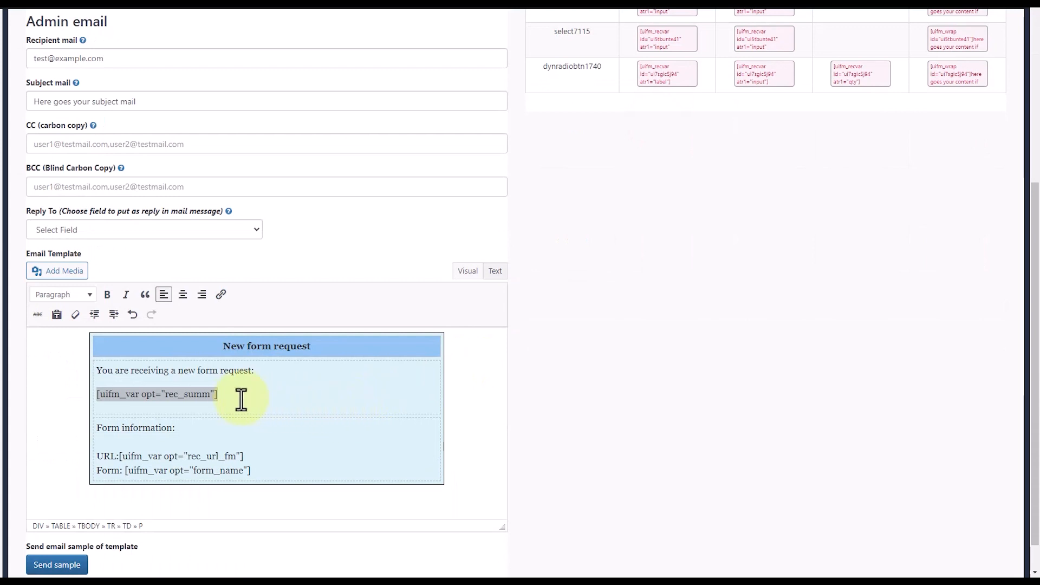
{"action": "left_click_drag", "start_coordinate": [235, 390], "coordinate": [138, 394]}
{"action": "left_click", "coordinate": [217, 393]}
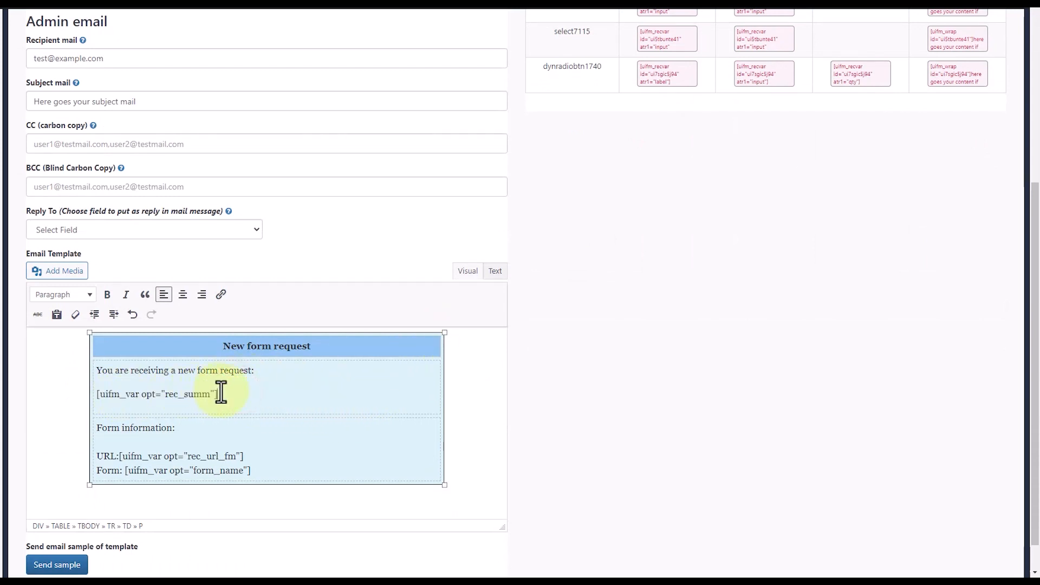
{"action": "scroll", "coordinate": [357, 309], "scroll_direction": "up", "scroll_amount": 4}
{"action": "scroll", "coordinate": [343, 318], "scroll_direction": "down", "scroll_amount": 4}
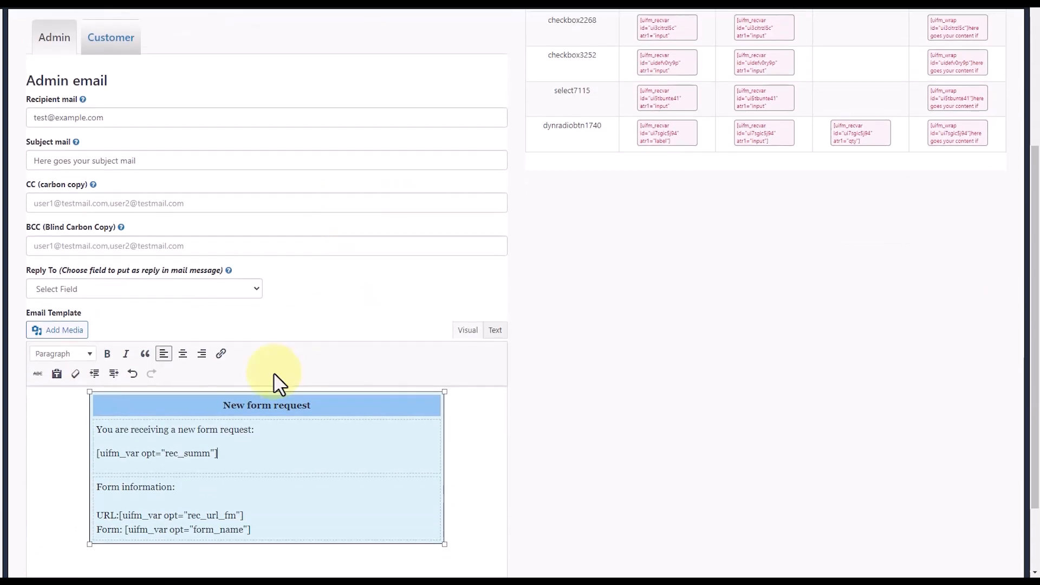
{"action": "left_click_drag", "start_coordinate": [222, 397], "coordinate": [93, 391]}
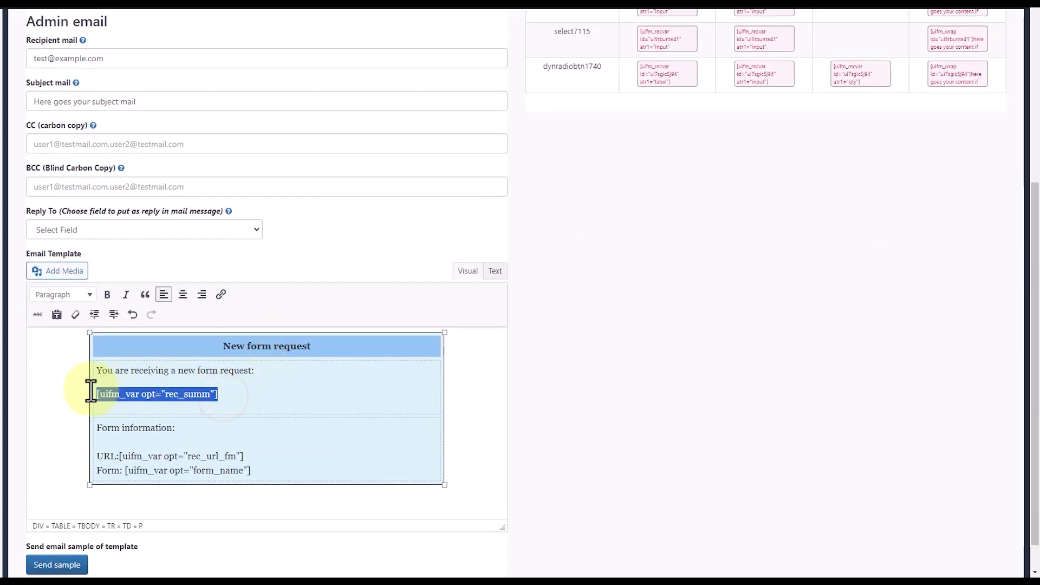
{"action": "left_click", "coordinate": [239, 395]}
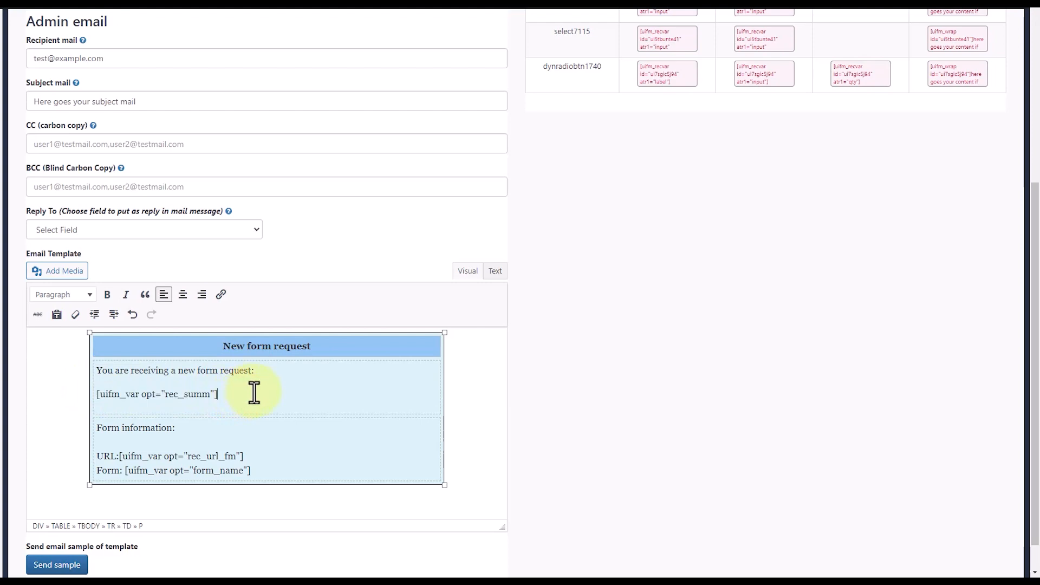
{"action": "scroll", "coordinate": [254, 391], "scroll_direction": "up", "scroll_amount": 5}
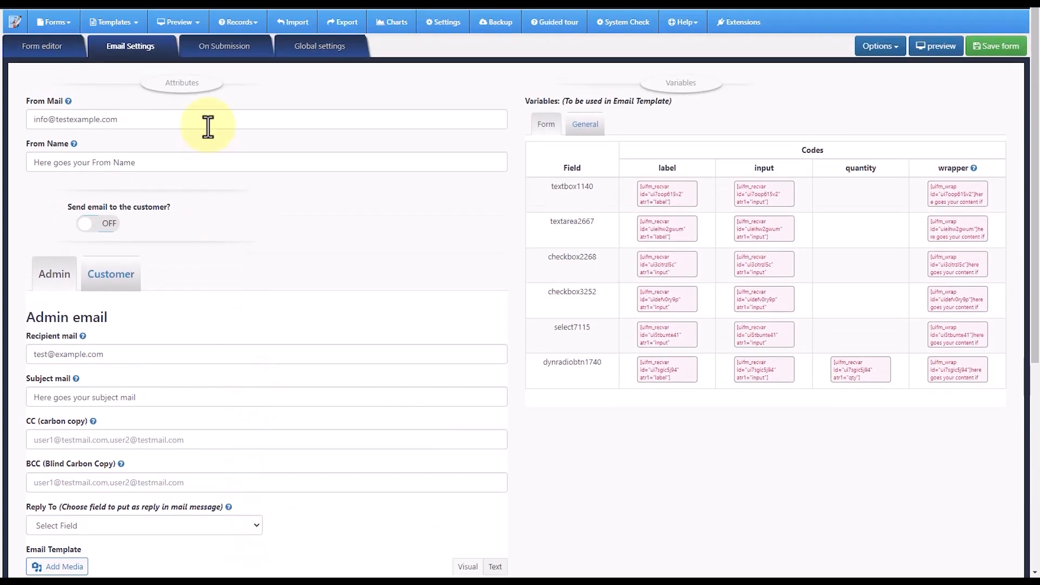
- In the submission settings, choose #923636 as the success message's solid background colour and turn its background colour off
{"action": "left_click", "coordinate": [210, 50]}
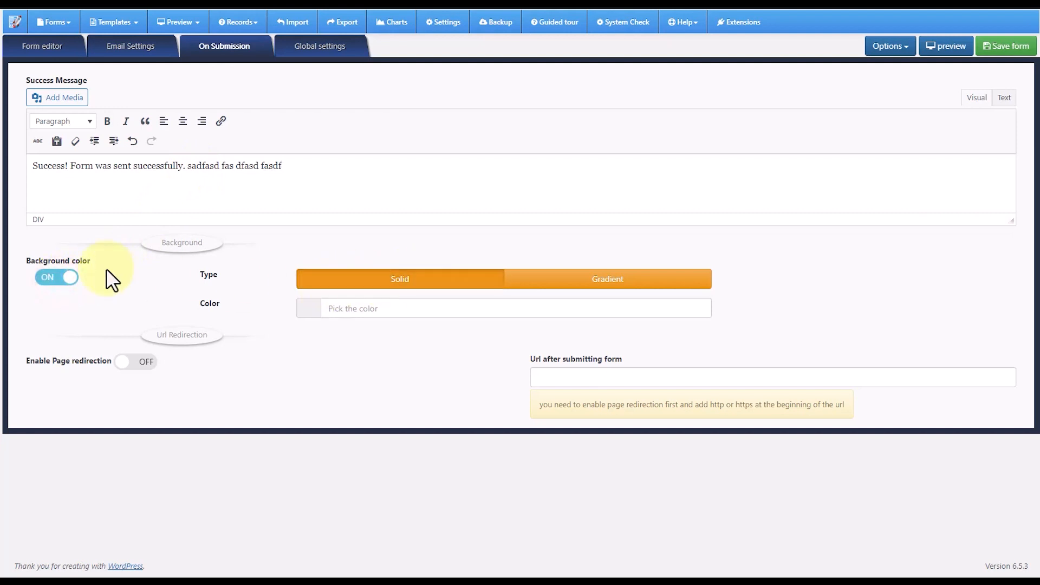
{"action": "left_click", "coordinate": [381, 311]}
{"action": "left_click", "coordinate": [307, 310]}
{"action": "left_click_drag", "start_coordinate": [255, 352], "coordinate": [271, 349]}
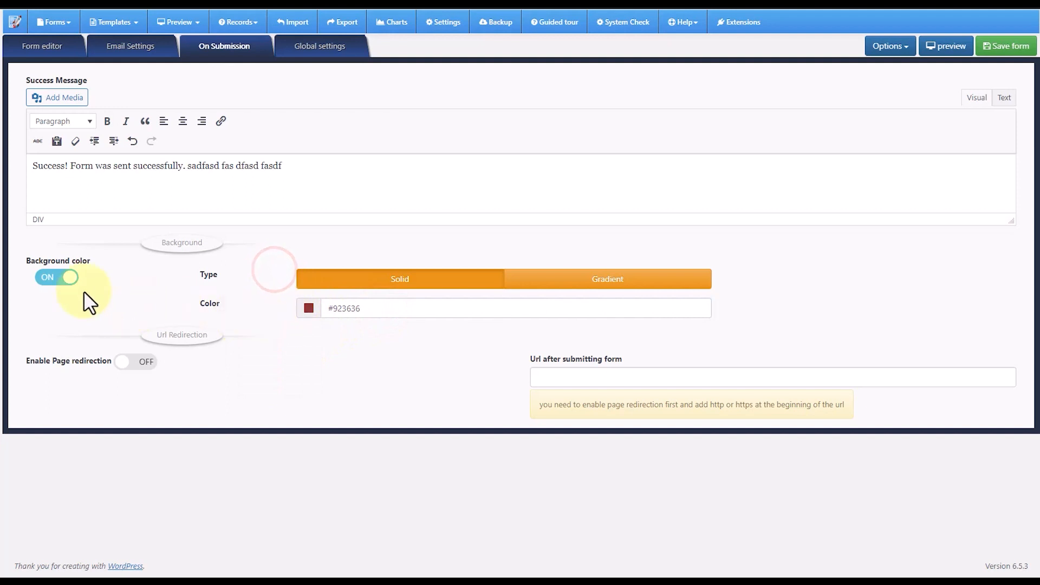
{"action": "left_click", "coordinate": [58, 278]}
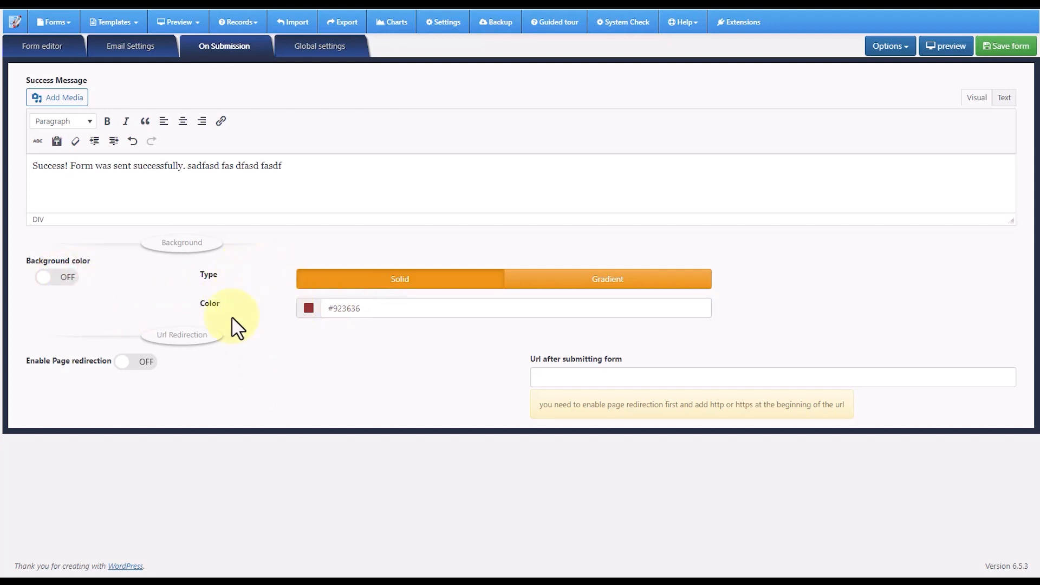
{"action": "left_click", "coordinate": [138, 368]}
{"action": "left_click", "coordinate": [609, 374]}
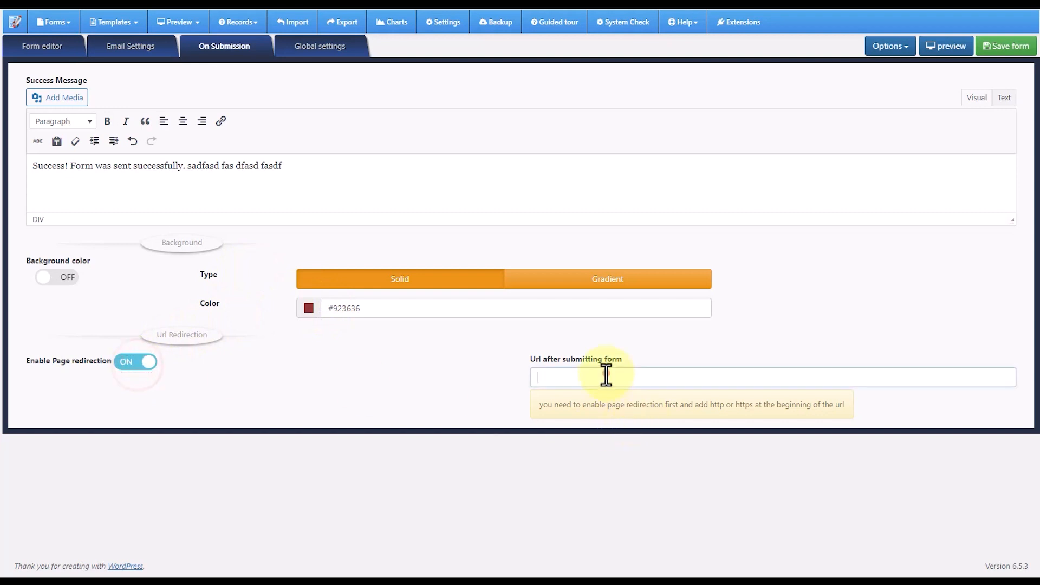
{"action": "left_click", "coordinate": [128, 362]}
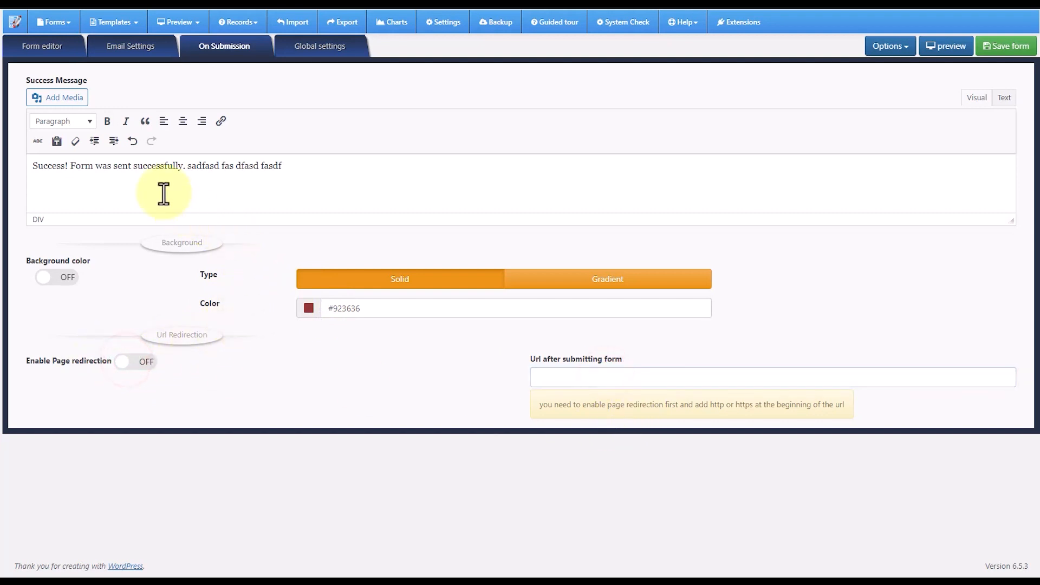
{"action": "left_click_drag", "start_coordinate": [300, 168], "coordinate": [46, 162]}
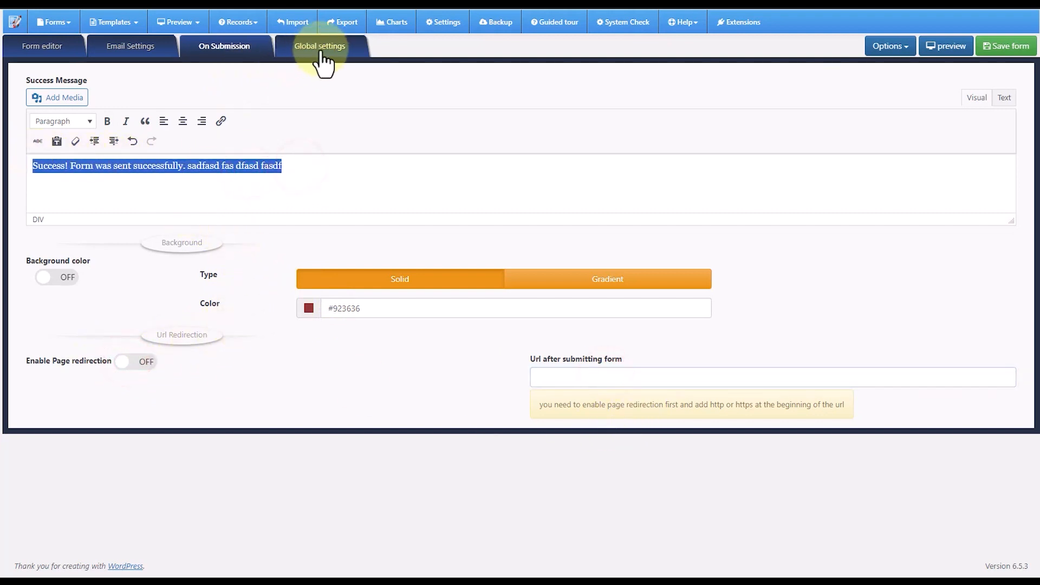
- Examine the form's global settings for reCAPTCHA v3, import, additional CSS and JavaScript, and PDF output
{"action": "left_click", "coordinate": [320, 50]}
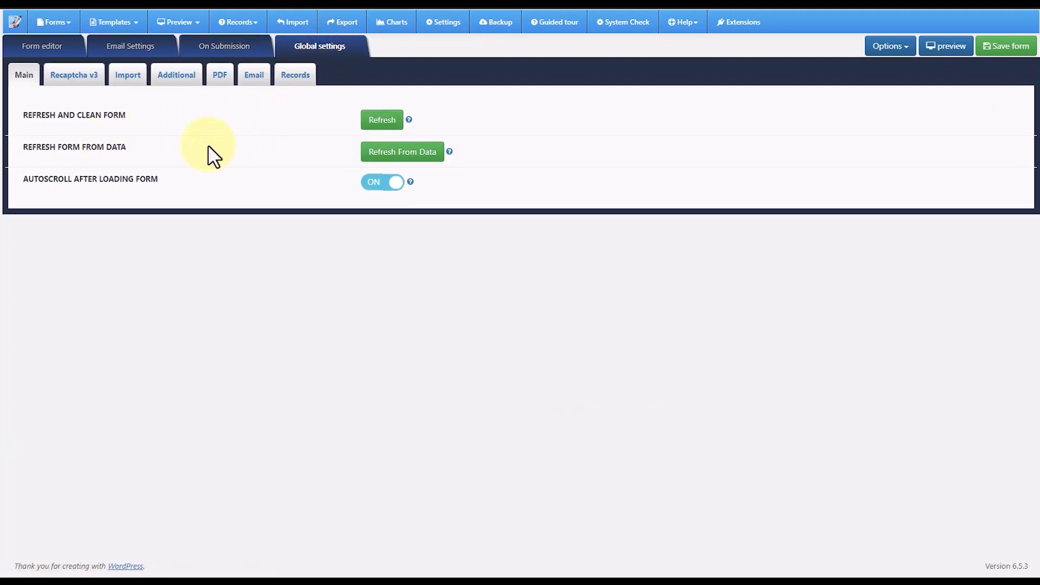
{"action": "left_click", "coordinate": [86, 76]}
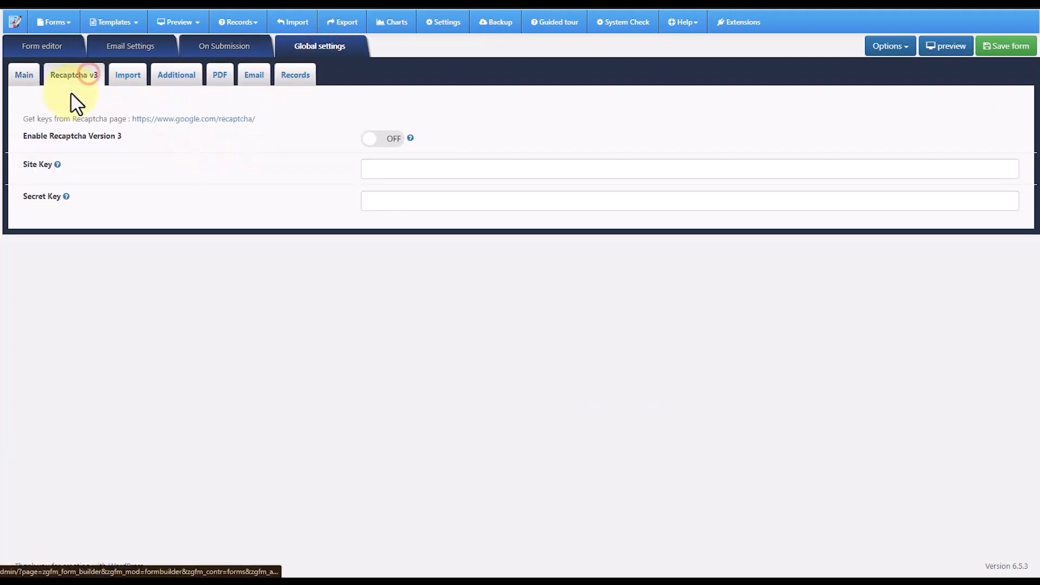
{"action": "left_click", "coordinate": [126, 76]}
{"action": "left_click", "coordinate": [173, 76]}
{"action": "left_click", "coordinate": [385, 111]}
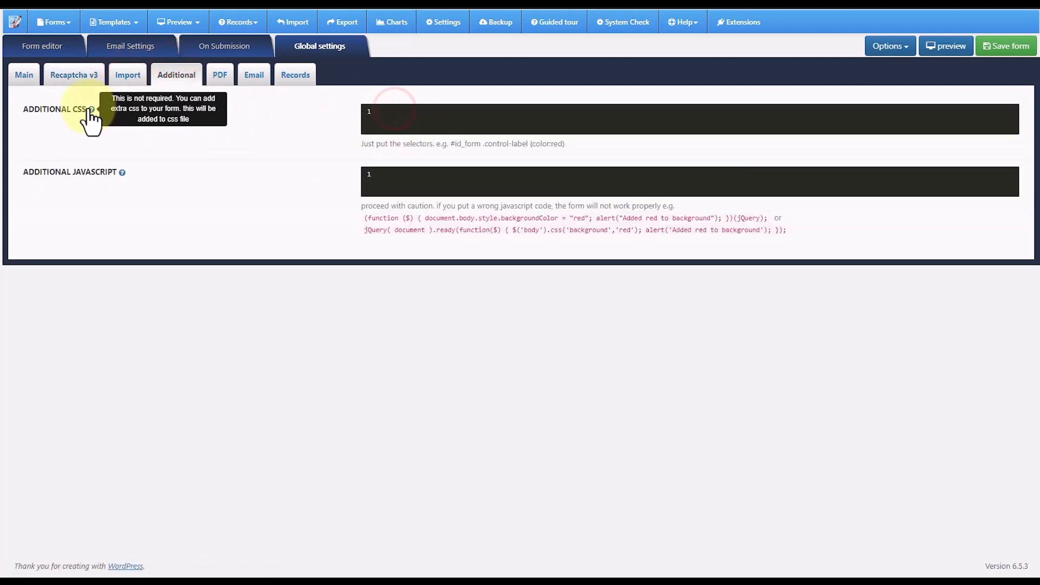
{"action": "left_click", "coordinate": [399, 116]}
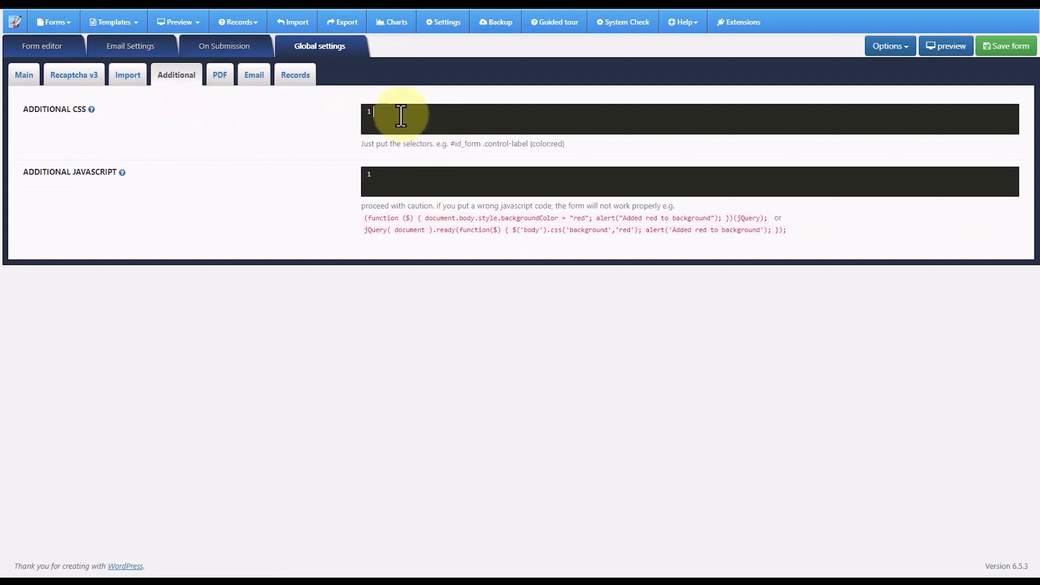
{"action": "left_click", "coordinate": [411, 181]}
{"action": "mouse_move", "coordinate": [364, 218]}
{"action": "left_mouse_down"}
{"action": "mouse_move", "coordinate": [772, 225]}
{"action": "mouse_move", "coordinate": [427, 267]}
{"action": "mouse_move", "coordinate": [364, 230]}
{"action": "left_mouse_up"}
{"action": "left_click", "coordinate": [385, 172]}
{"action": "left_click", "coordinate": [218, 78]}
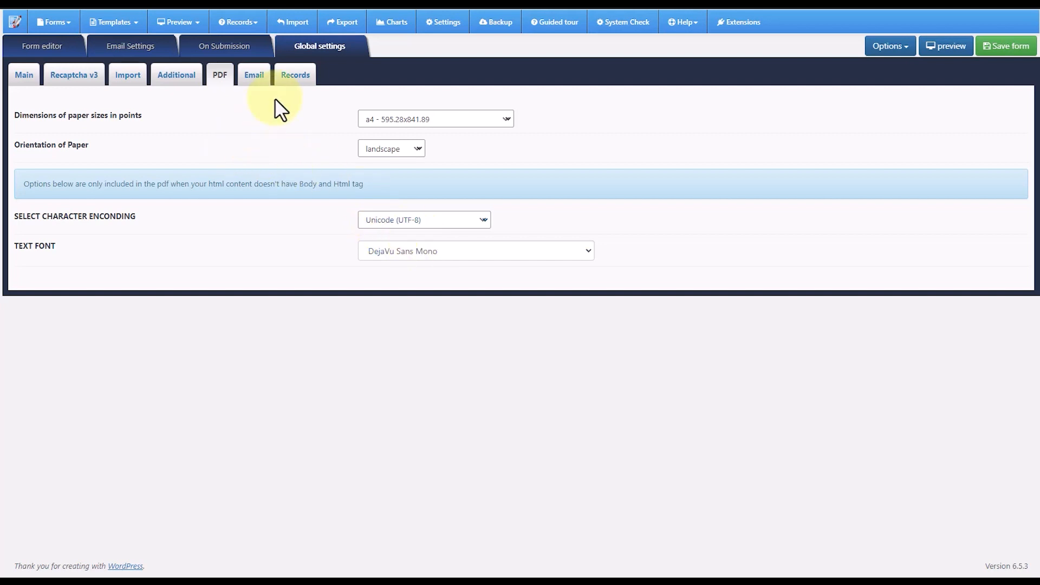
{"action": "left_click", "coordinate": [254, 74]}
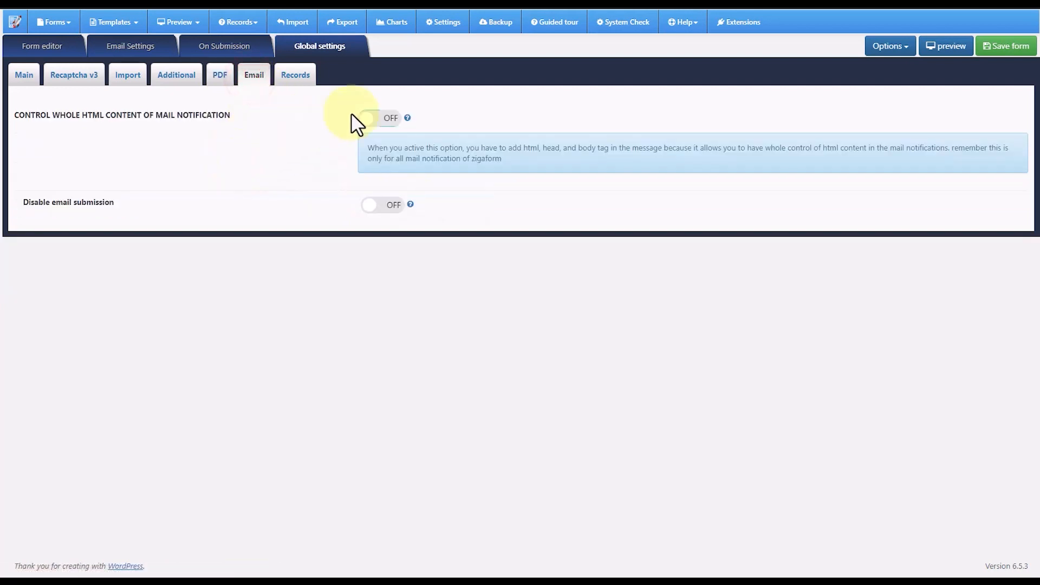
{"action": "left_click", "coordinate": [388, 121]}
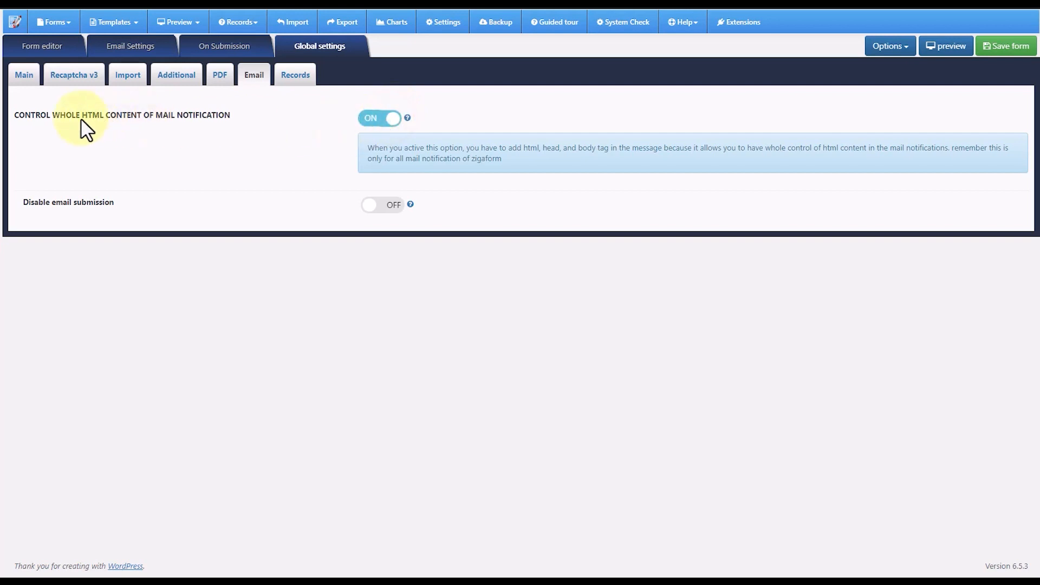
{"action": "left_click", "coordinate": [369, 120]}
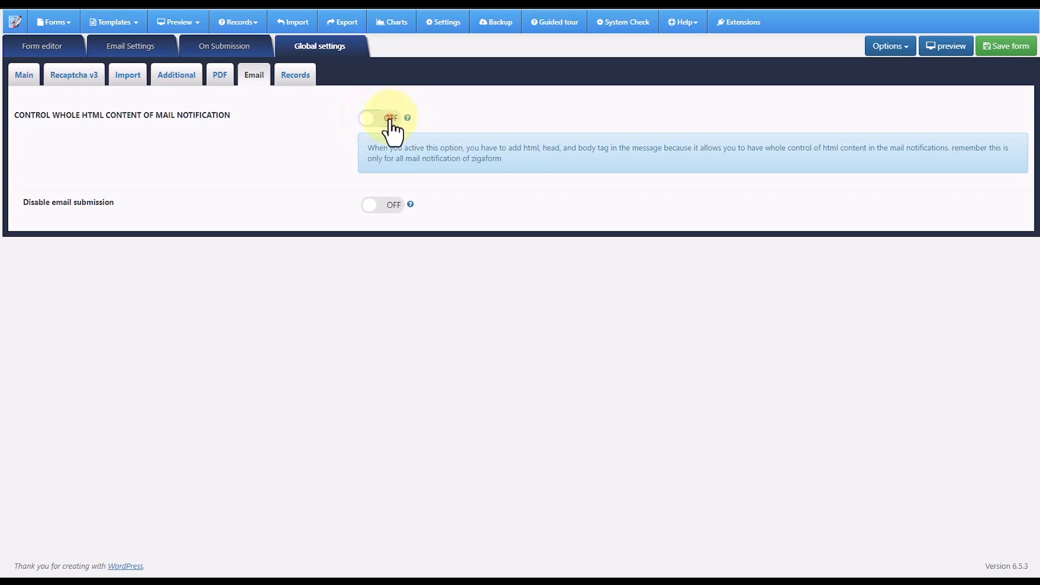
{"action": "left_click", "coordinate": [390, 120]}
{"action": "left_click", "coordinate": [373, 119]}
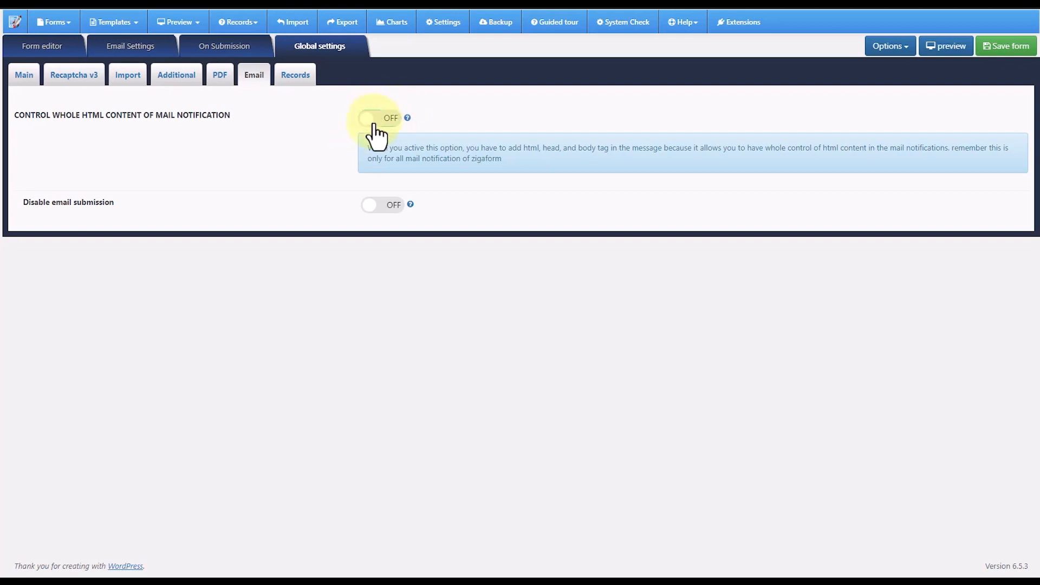
- Examine the custom template for summary records and PDF, including its record summary variable
{"action": "left_click", "coordinate": [294, 78]}
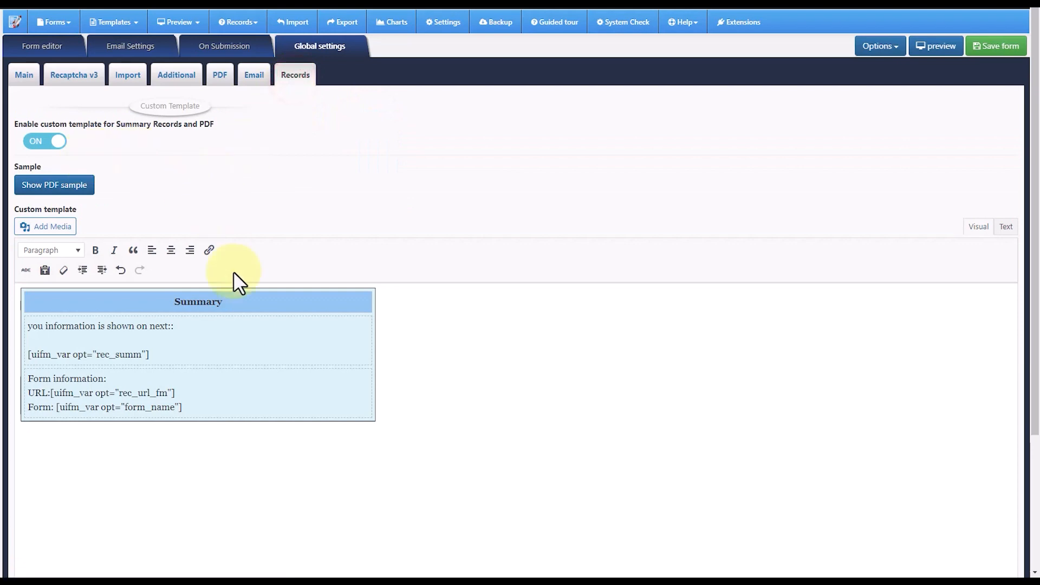
{"action": "scroll", "coordinate": [234, 278], "scroll_direction": "down", "scroll_amount": 2}
{"action": "scroll", "coordinate": [243, 309], "scroll_direction": "up", "scroll_amount": 2}
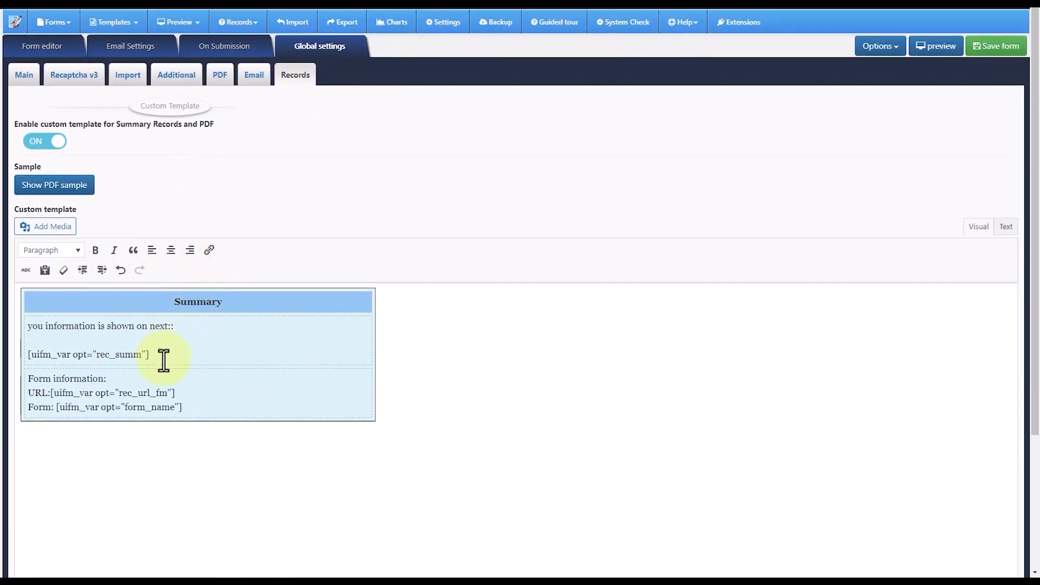
{"action": "left_click_drag", "start_coordinate": [164, 358], "coordinate": [29, 354]}
{"action": "left_click", "coordinate": [121, 354]}
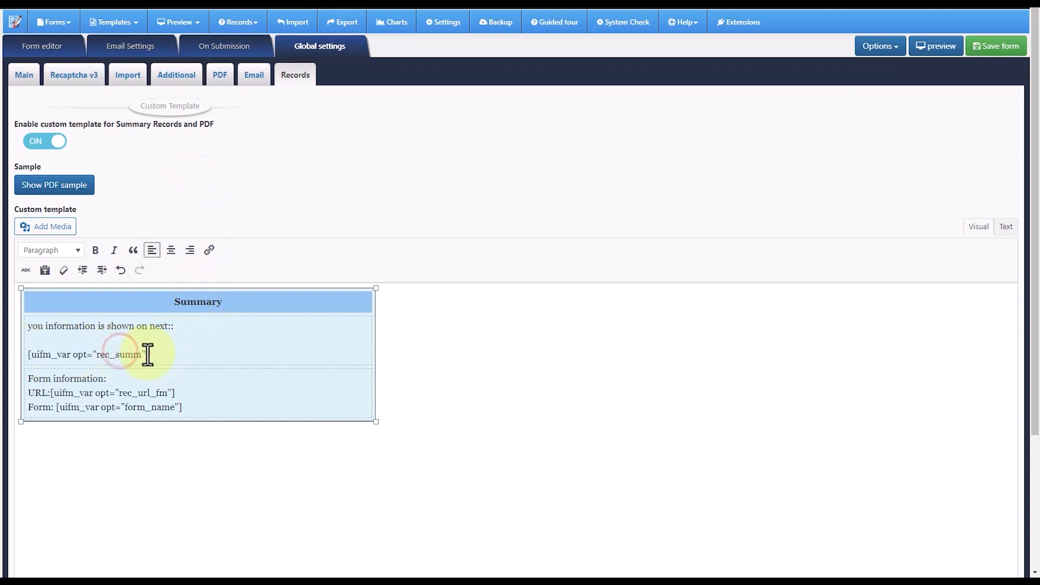
{"action": "left_click_drag", "start_coordinate": [148, 354], "coordinate": [33, 357]}
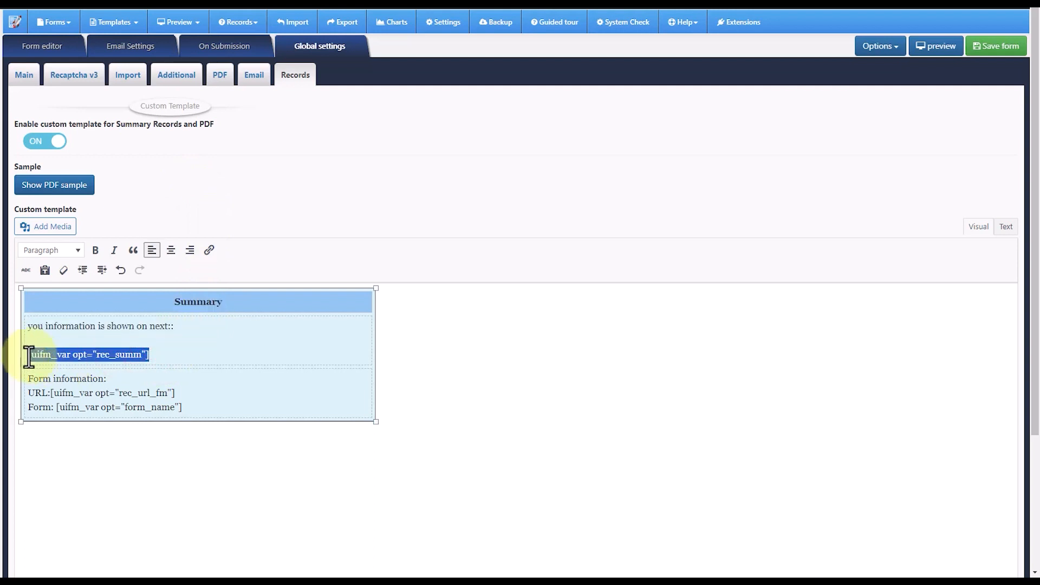
{"action": "left_click", "coordinate": [198, 349]}
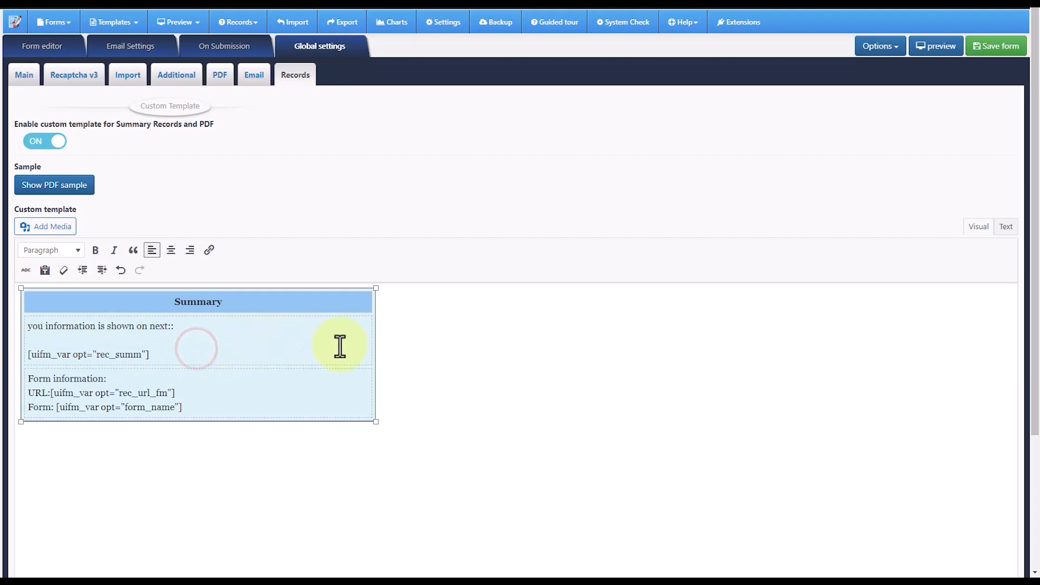
{"action": "scroll", "coordinate": [377, 355], "scroll_direction": "down", "scroll_amount": 3}
{"action": "scroll", "coordinate": [378, 355], "scroll_direction": "up", "scroll_amount": 3}
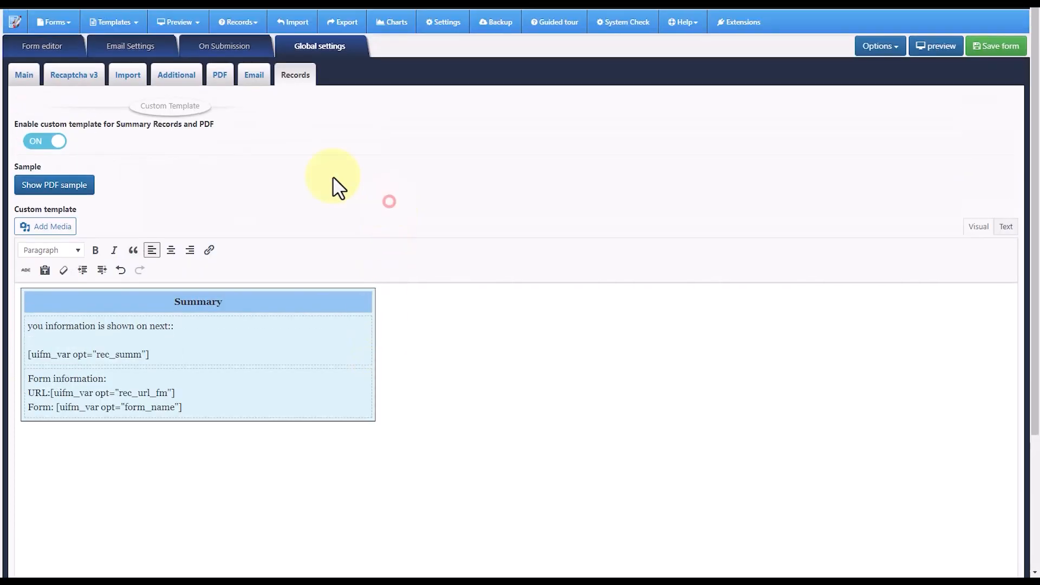
- Return to the form editor and save the Contact Us form
{"action": "left_click", "coordinate": [24, 76]}
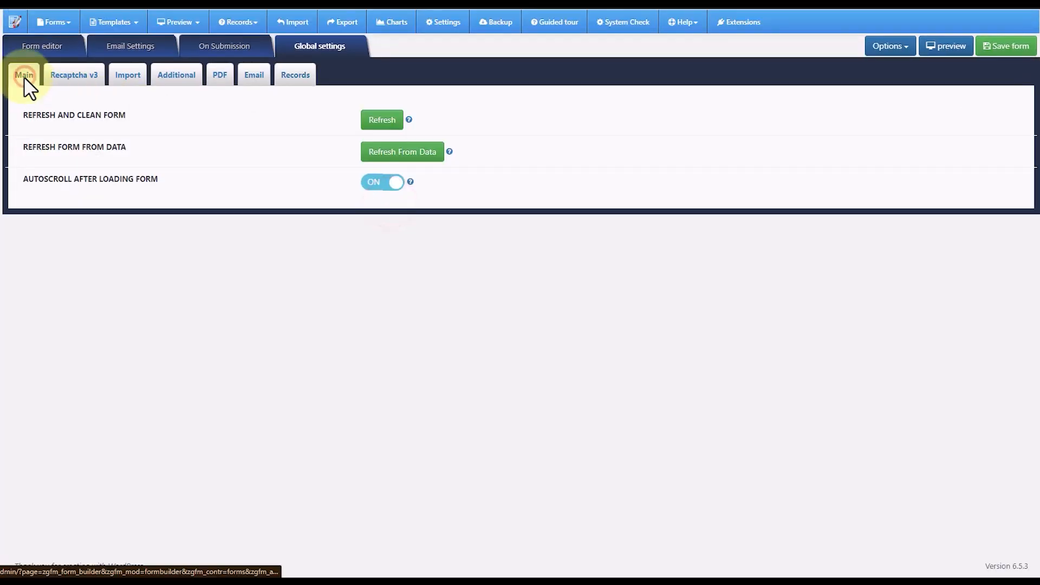
{"action": "left_click", "coordinate": [49, 48]}
{"action": "left_click", "coordinate": [999, 46]}
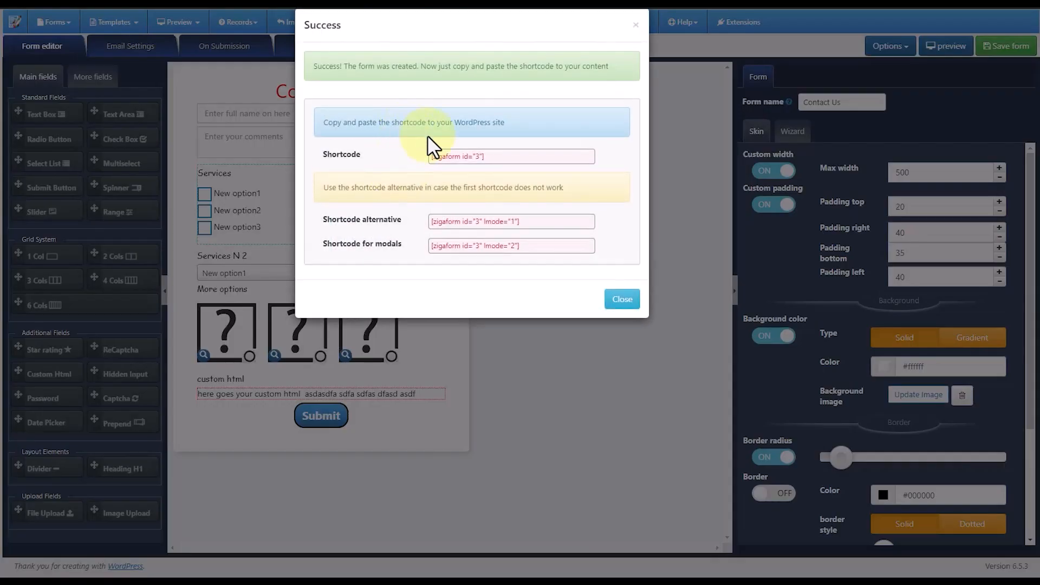
- Examine the saved form's main shortcode for pasting it into the WordPress site
{"action": "left_click", "coordinate": [493, 156]}
{"action": "left_click_drag", "start_coordinate": [494, 156], "coordinate": [430, 156]}
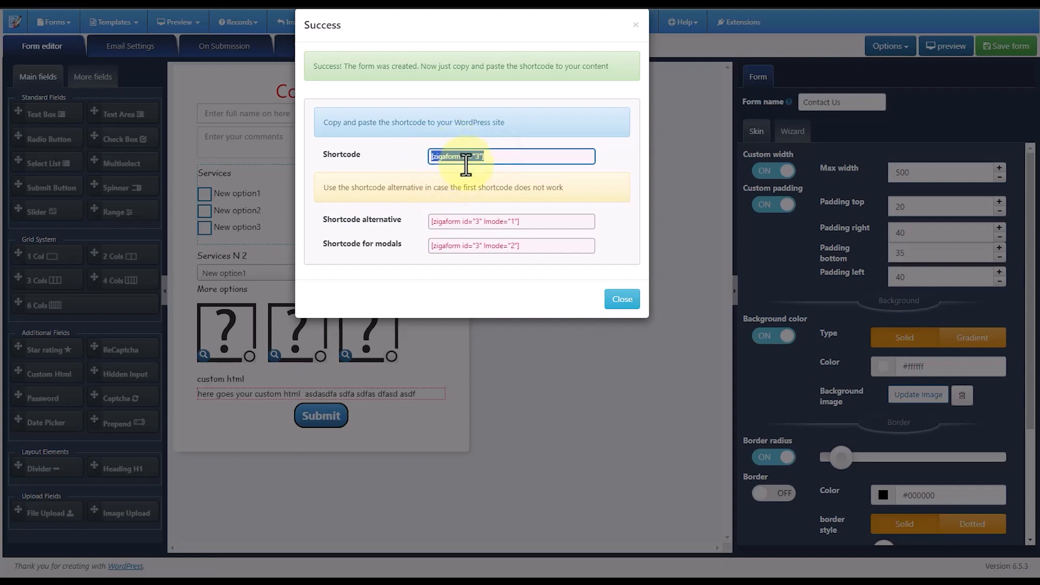
{"action": "left_click", "coordinate": [489, 156]}
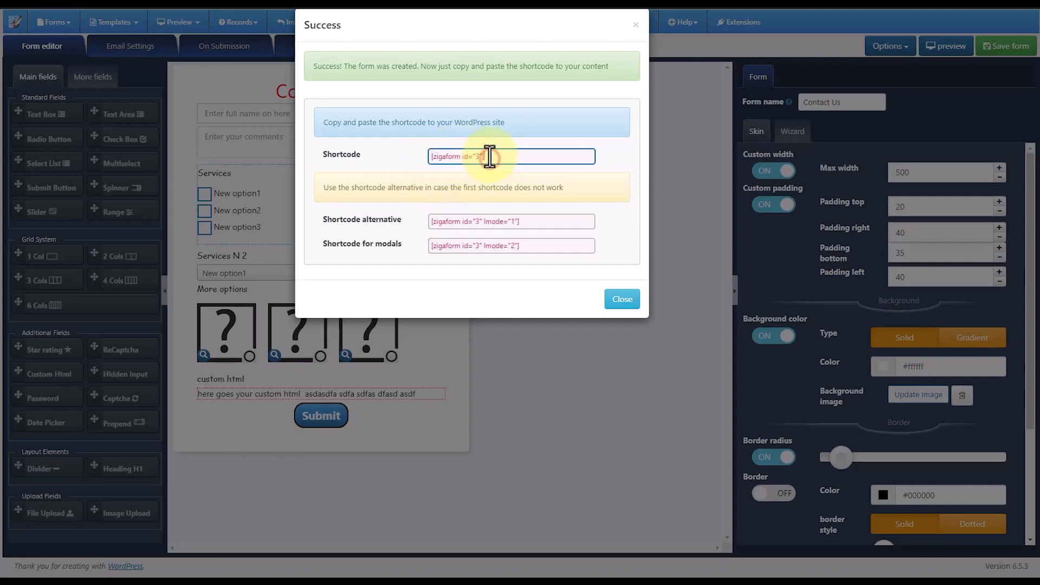
{"action": "left_click", "coordinate": [414, 164]}
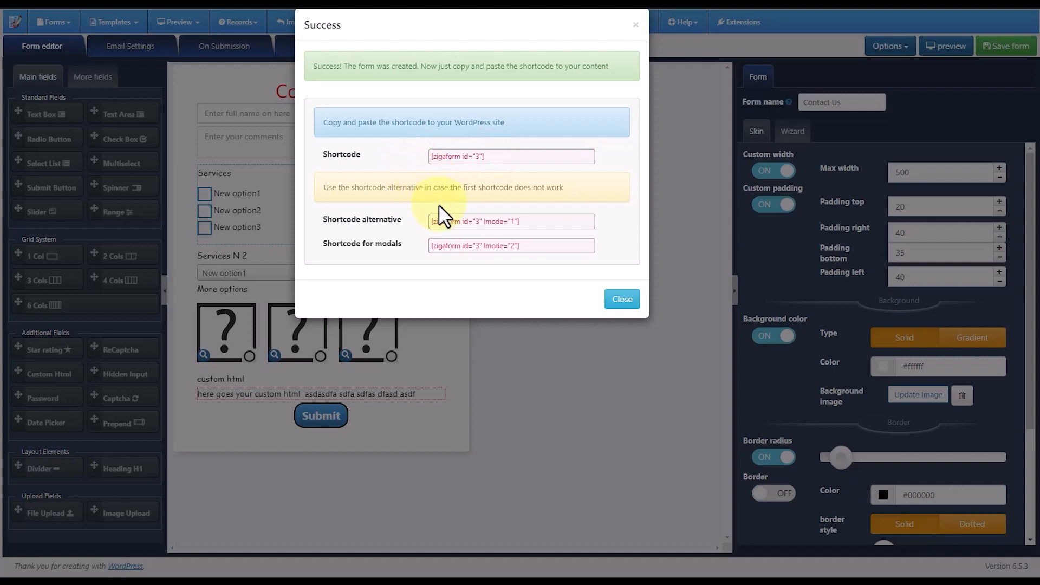
- Select the form's main shortcode in the save confirmation and return to the form editor
{"action": "left_click", "coordinate": [433, 157]}
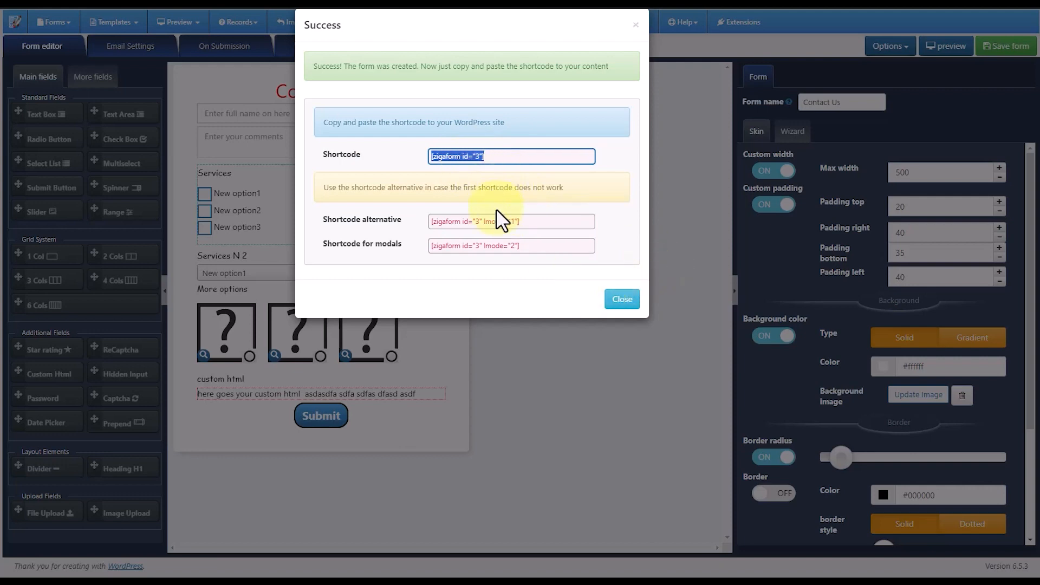
{"action": "left_click", "coordinate": [620, 301]}
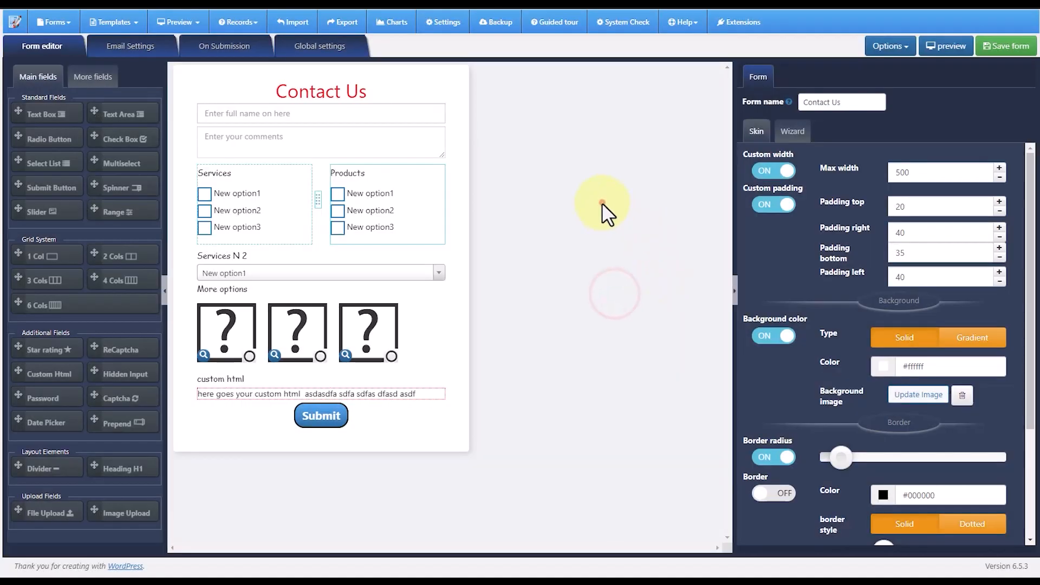
{"action": "left_click", "coordinate": [603, 203]}
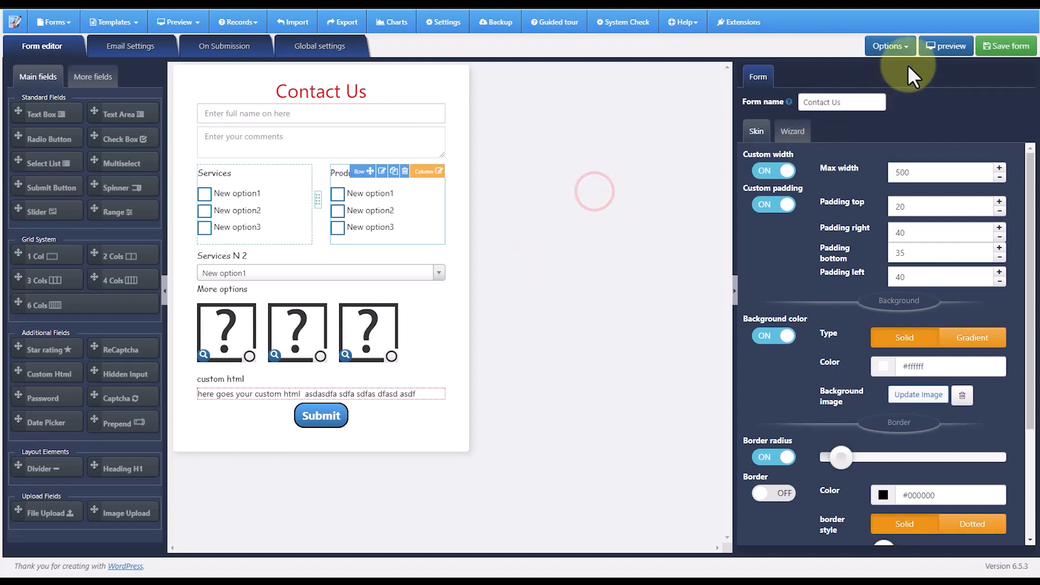
{"action": "left_click", "coordinate": [667, 171]}
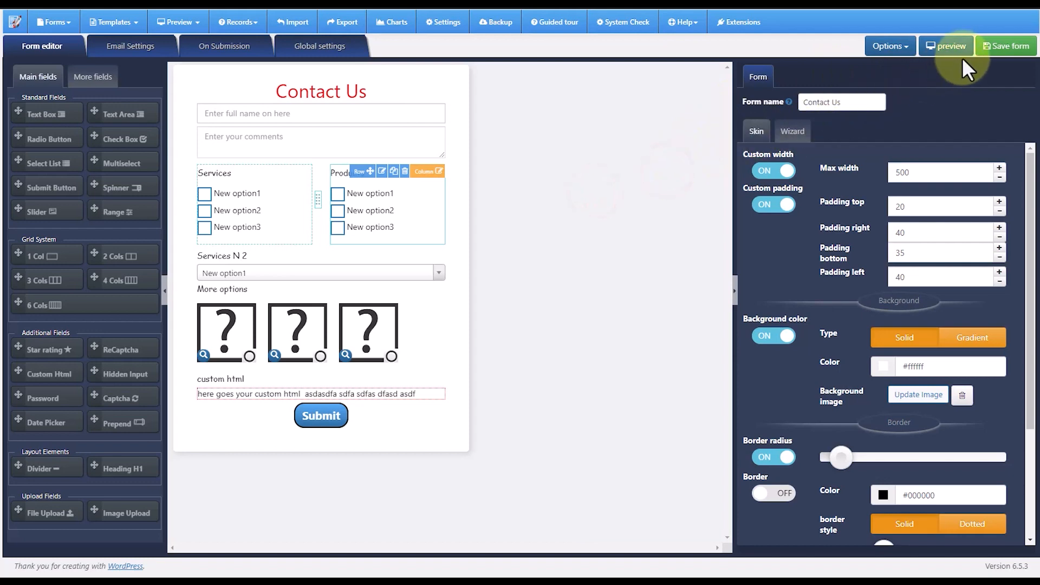
- Open the desktop preview of the form and submit it empty to test the required fields
{"action": "left_click", "coordinate": [947, 47]}
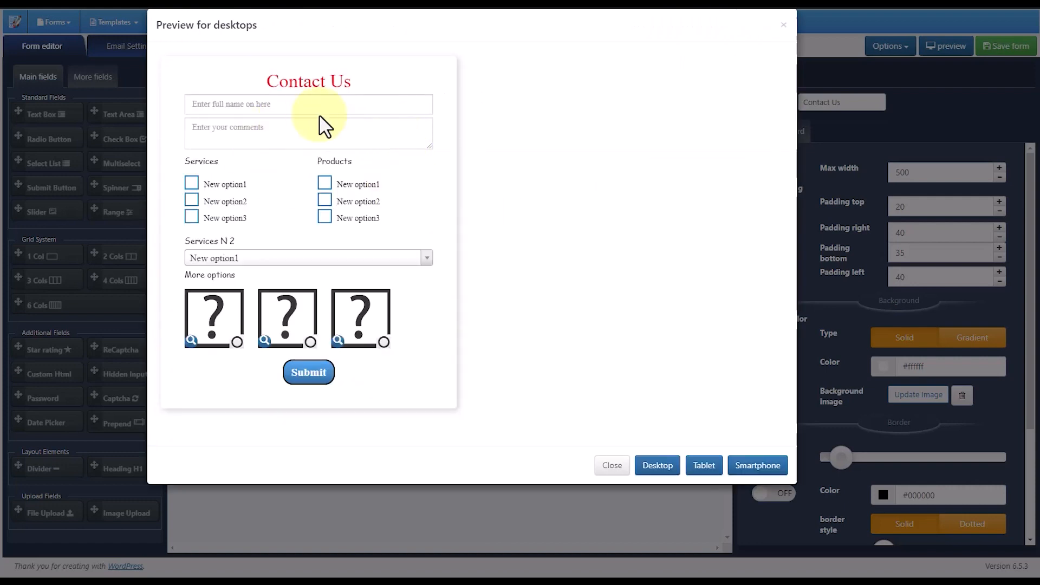
{"action": "left_click", "coordinate": [232, 109]}
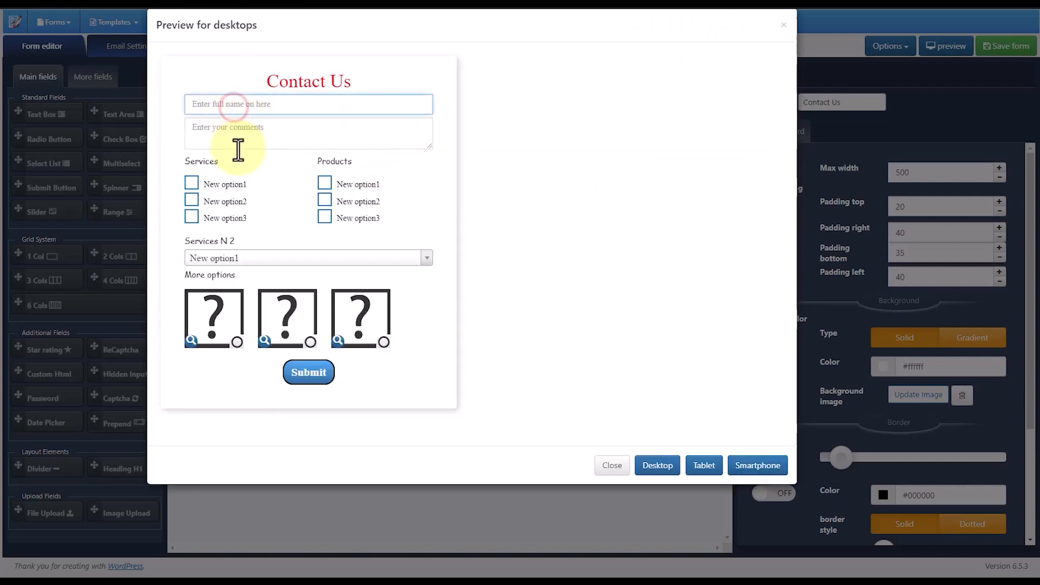
{"action": "left_click", "coordinate": [307, 373]}
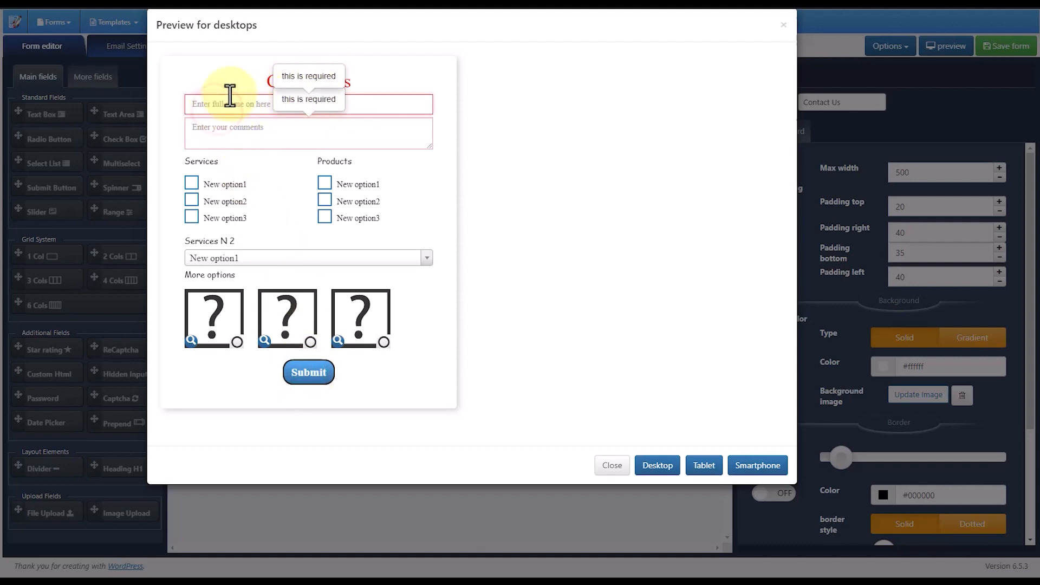
- Enter tasdfasdf as full name and asdfasdf as comments, and check New option1 under Services and New option2 under Products
{"action": "type", "text": "tasdfasdf"}
{"action": "left_click", "coordinate": [217, 133]}
{"action": "type", "text": "asdfasdf"}
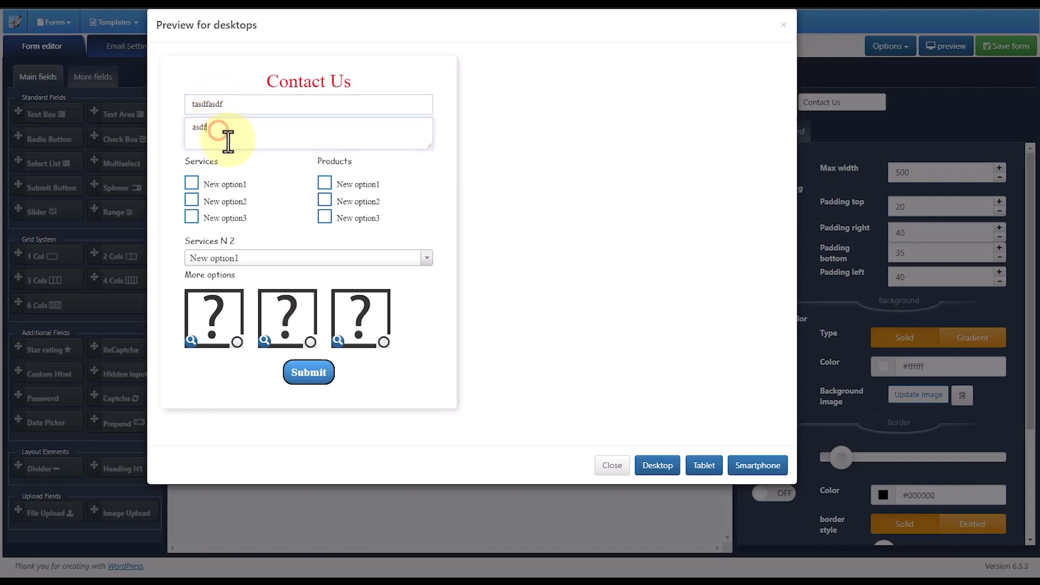
{"action": "left_click", "coordinate": [191, 184]}
{"action": "left_click", "coordinate": [324, 200]}
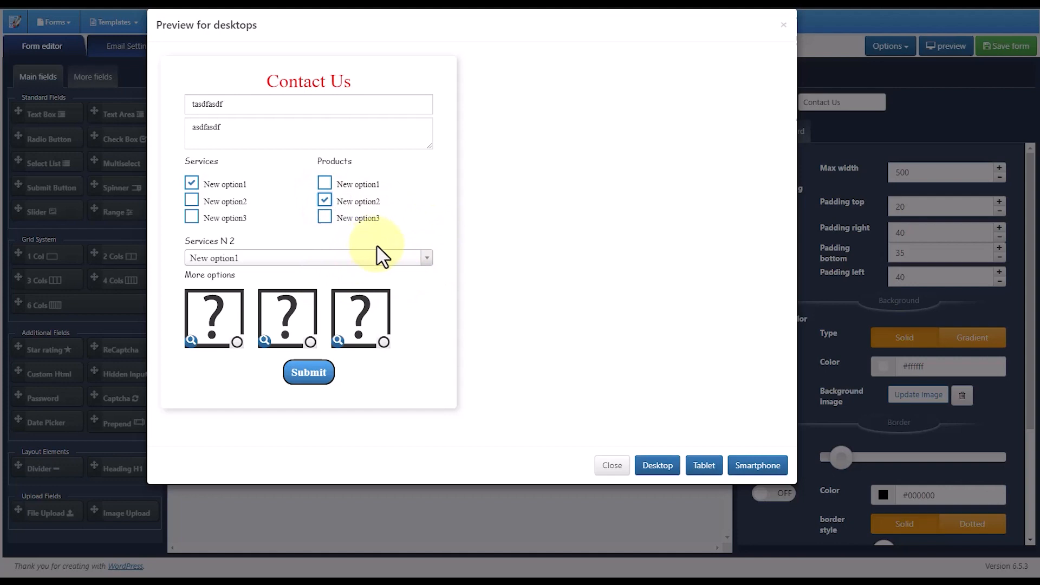
- Test the conditional custom HTML by switching Services N 2 to New option2 and back to New option1
{"action": "left_click", "coordinate": [363, 259]}
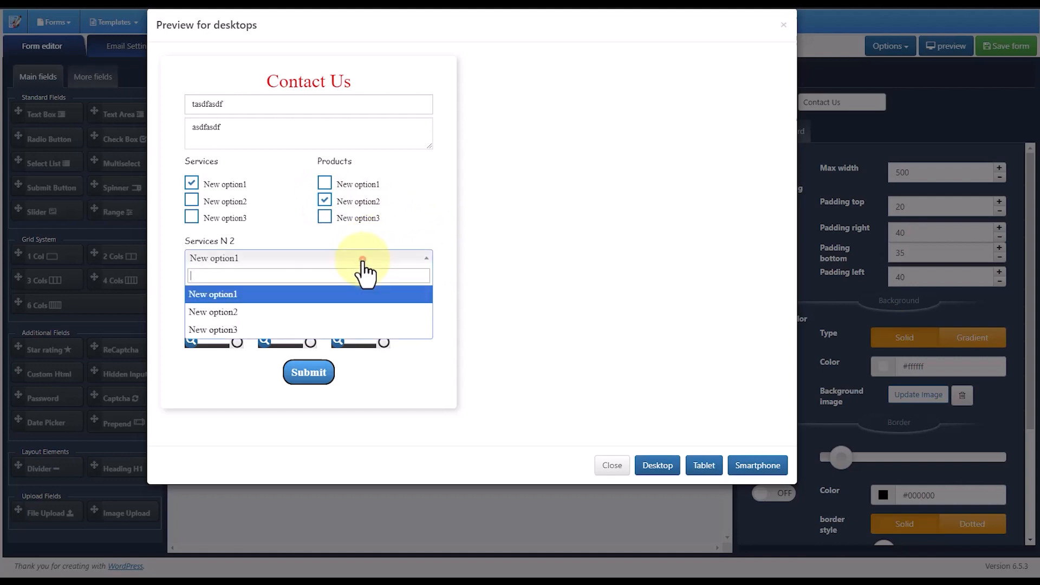
{"action": "left_click", "coordinate": [226, 317]}
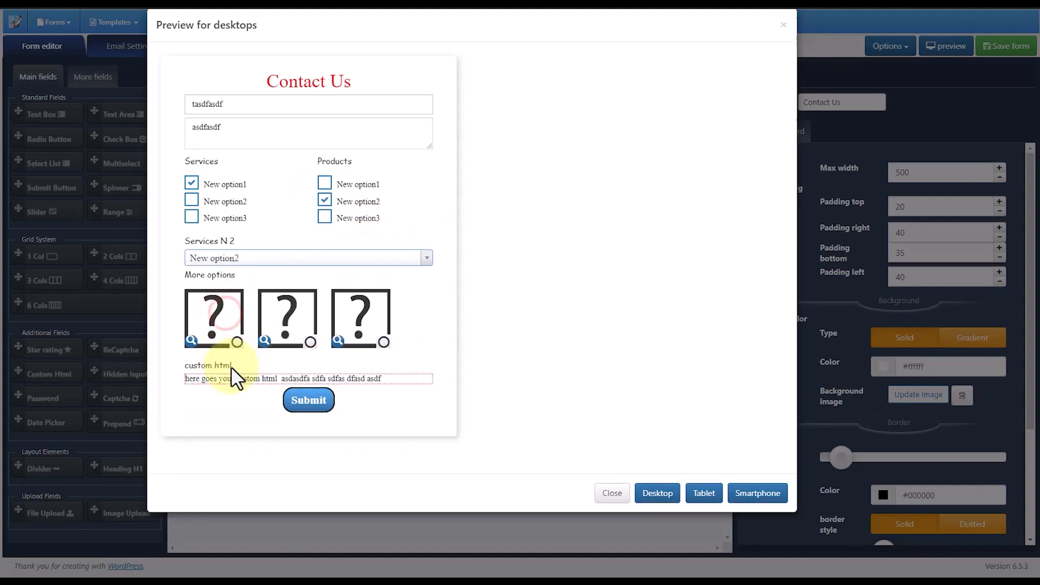
{"action": "left_click_drag", "start_coordinate": [190, 367], "coordinate": [392, 378]}
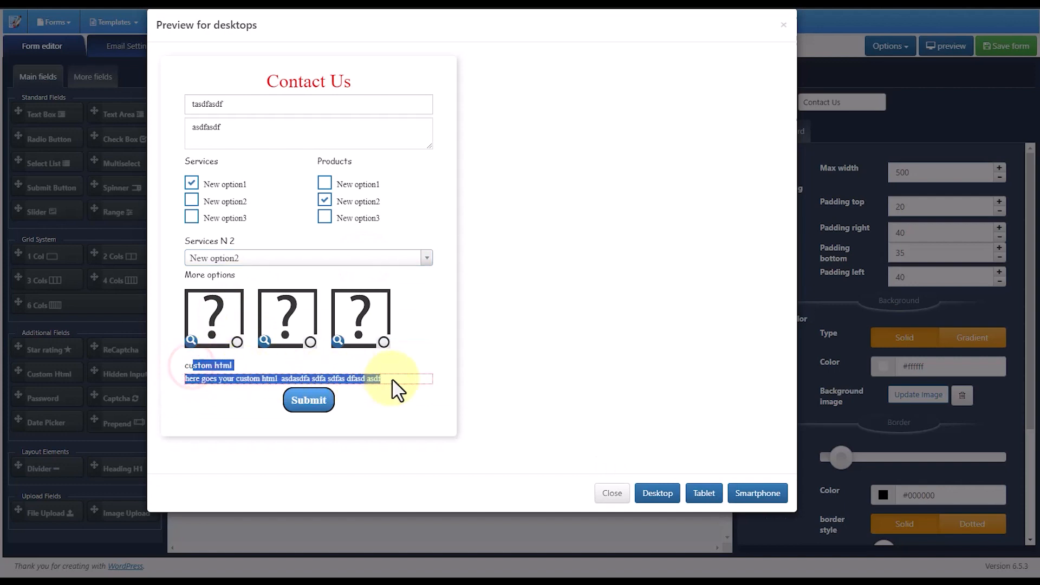
{"action": "left_click", "coordinate": [391, 378]}
{"action": "left_click", "coordinate": [355, 257]}
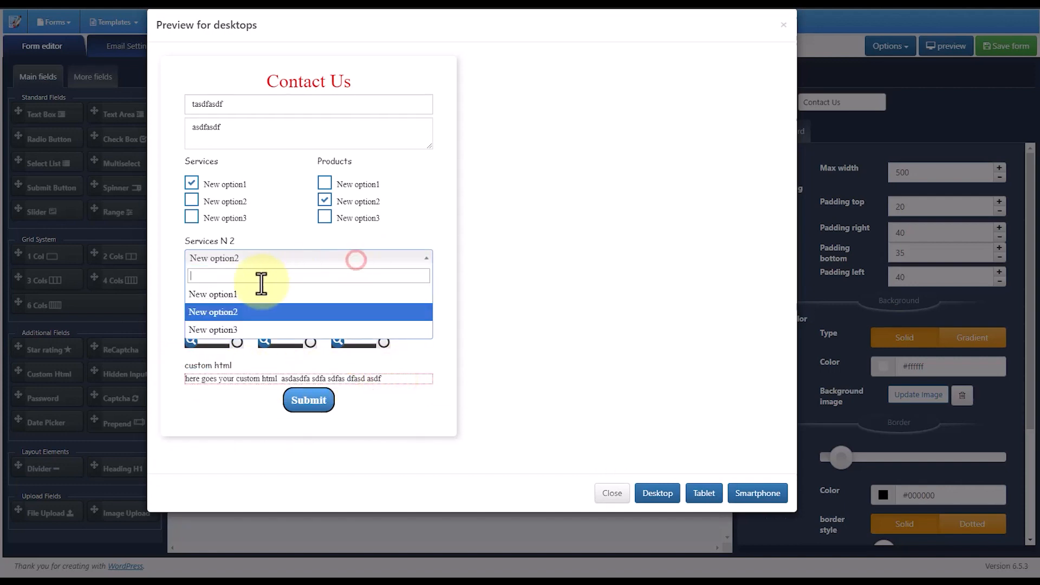
{"action": "left_click", "coordinate": [263, 292]}
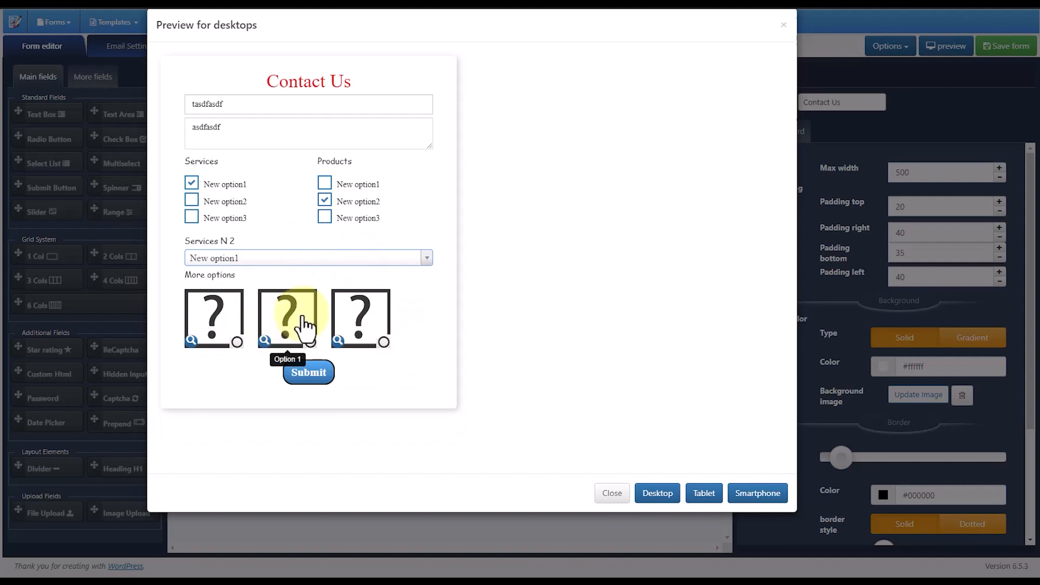
- Try the image choices under More options in turn and leave the third image selected
{"action": "left_click", "coordinate": [284, 315]}
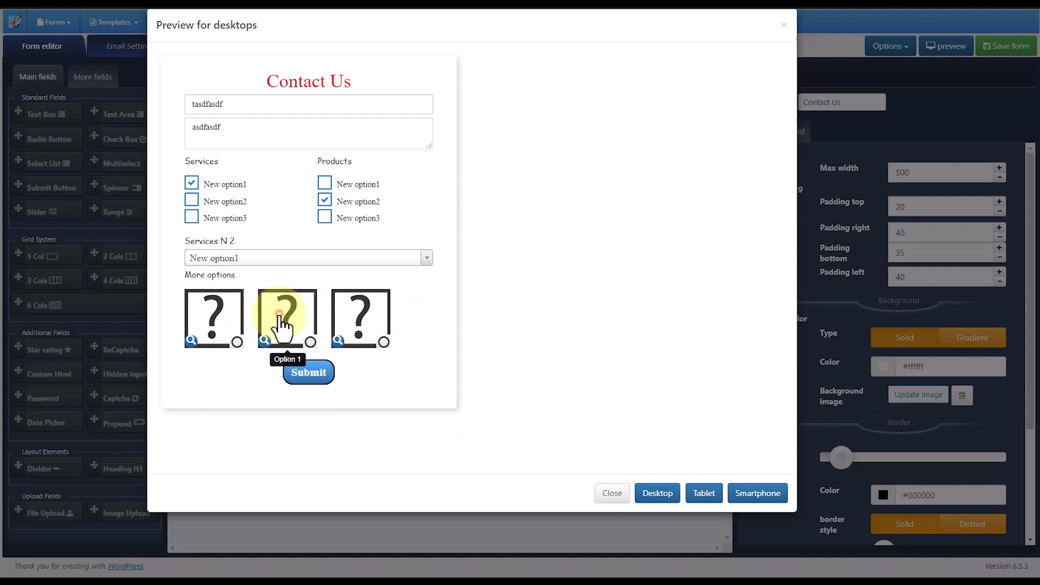
{"action": "left_click", "coordinate": [374, 317]}
{"action": "left_click", "coordinate": [223, 308]}
{"action": "left_click", "coordinate": [279, 313]}
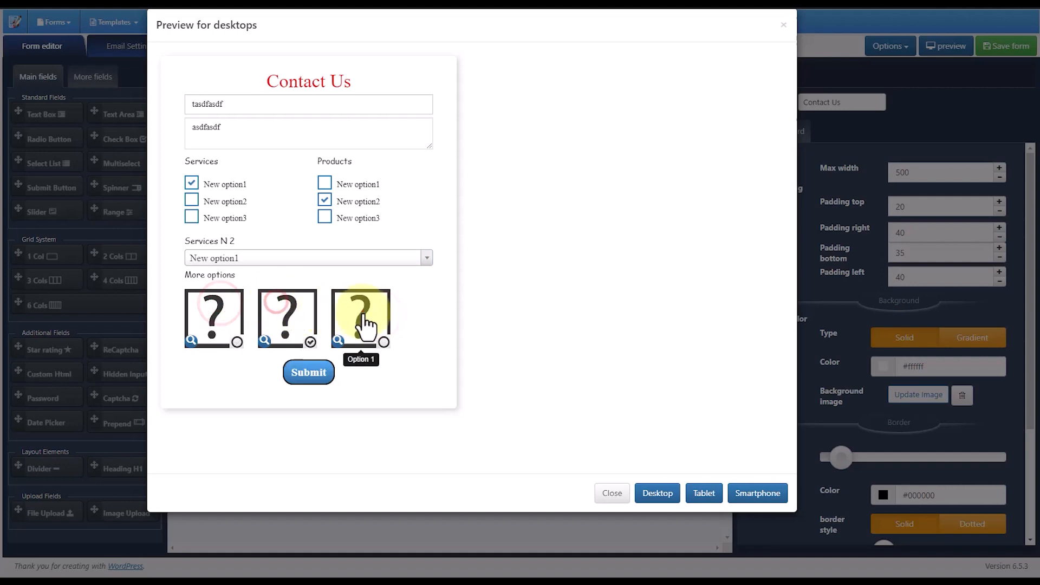
{"action": "left_click", "coordinate": [362, 312]}
{"action": "left_click", "coordinate": [216, 313]}
{"action": "left_click", "coordinate": [293, 316]}
{"action": "left_click", "coordinate": [350, 317]}
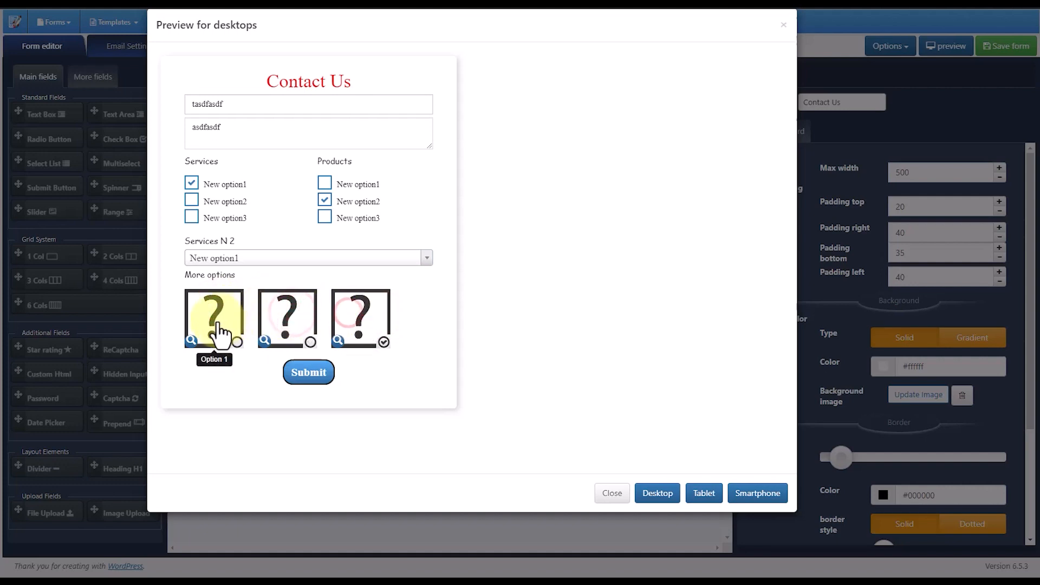
{"action": "left_click", "coordinate": [216, 319]}
{"action": "left_click", "coordinate": [290, 324]}
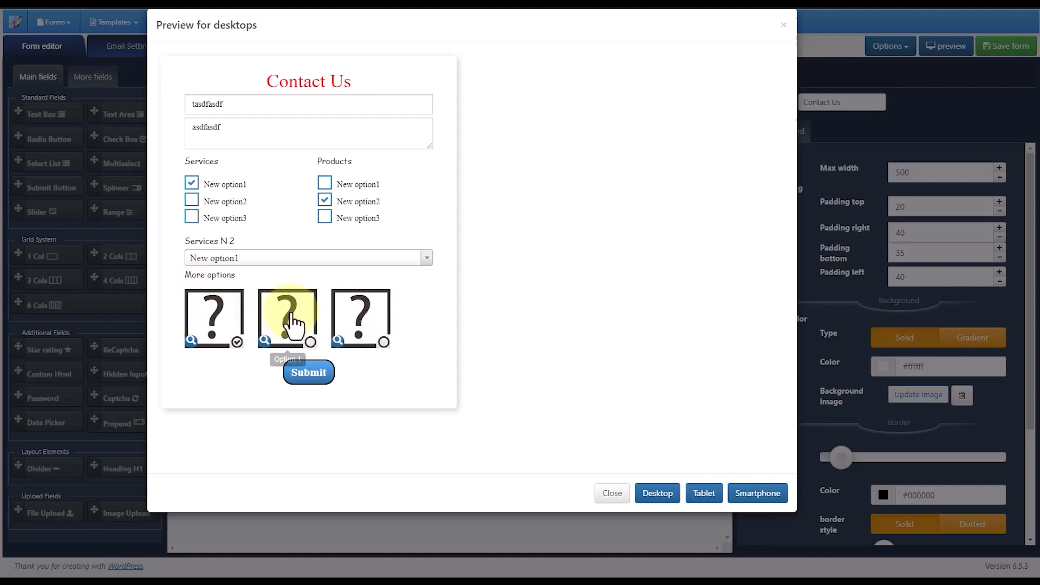
{"action": "left_click", "coordinate": [362, 317]}
{"action": "left_click", "coordinate": [223, 317]}
{"action": "left_click", "coordinate": [281, 320]}
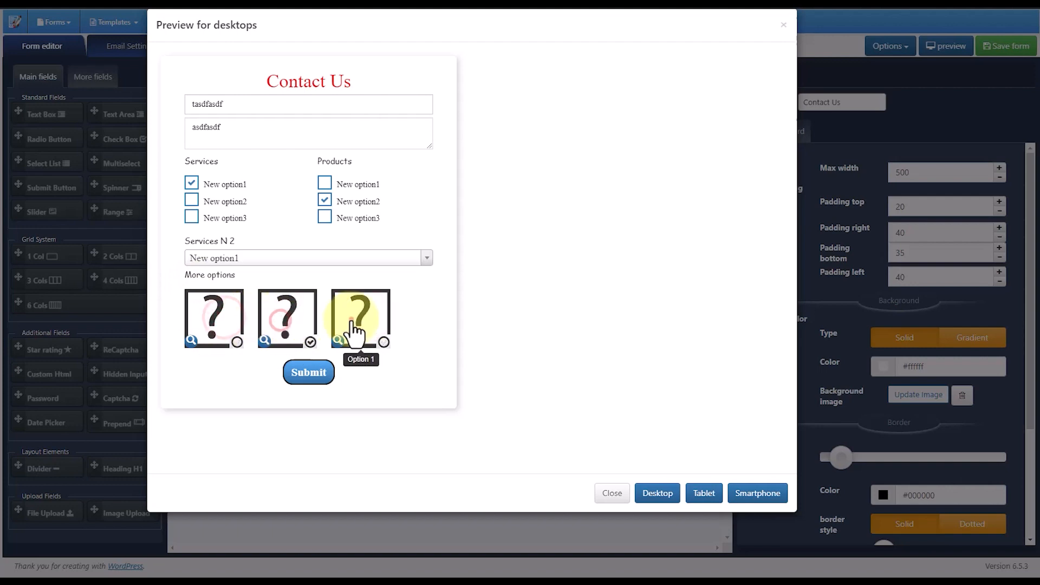
{"action": "left_click", "coordinate": [351, 320]}
- Submit the filled-in preview form and examine its success message
{"action": "left_click", "coordinate": [316, 373]}
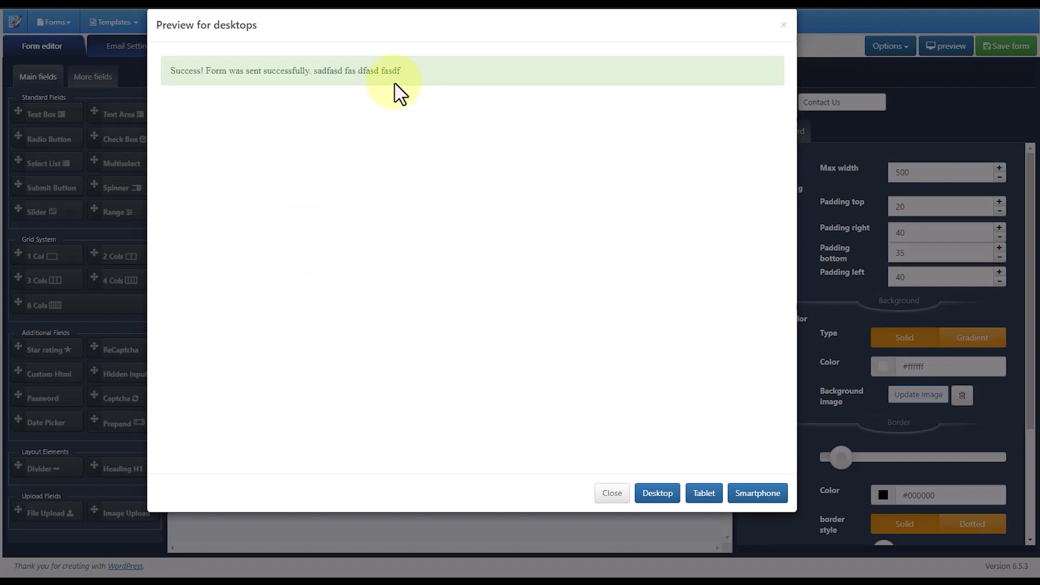
{"action": "left_click_drag", "start_coordinate": [410, 70], "coordinate": [172, 76]}
{"action": "left_click", "coordinate": [289, 73]}
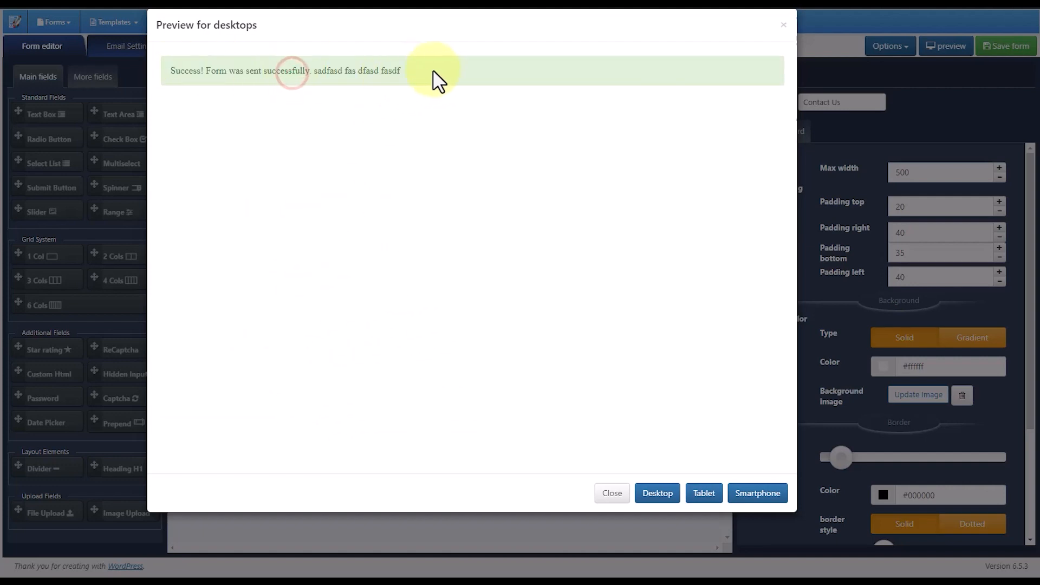
- Switch to the test mail inbox and examine the submitted field values in the newest form request email
{"action": "key", "text": "ctrl+Tab"}
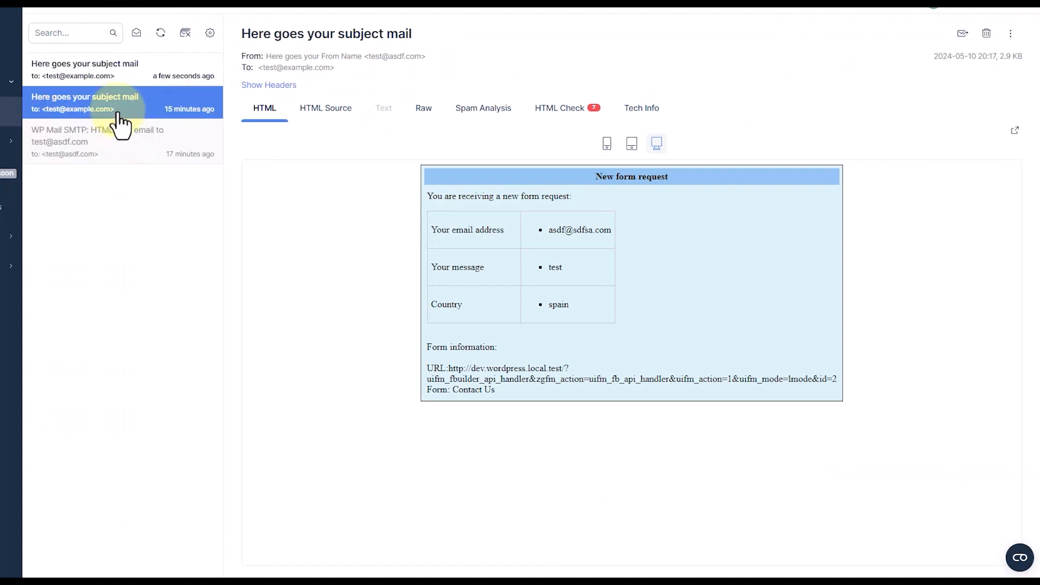
{"action": "left_click", "coordinate": [97, 65]}
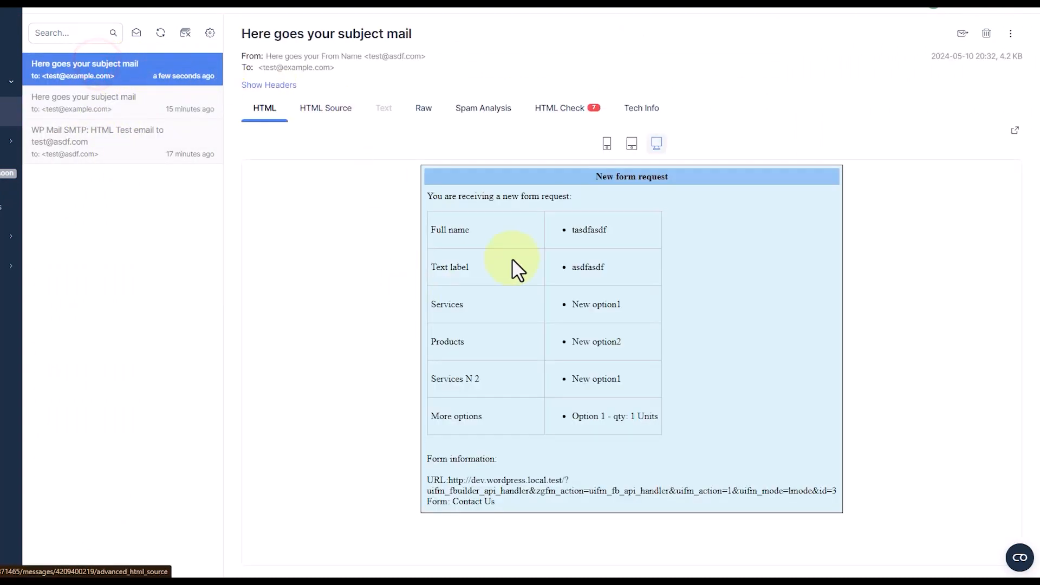
{"action": "left_click_drag", "start_coordinate": [672, 439], "coordinate": [560, 292]}
{"action": "left_click_drag", "start_coordinate": [544, 254], "coordinate": [488, 251]}
{"action": "left_click", "coordinate": [499, 269]}
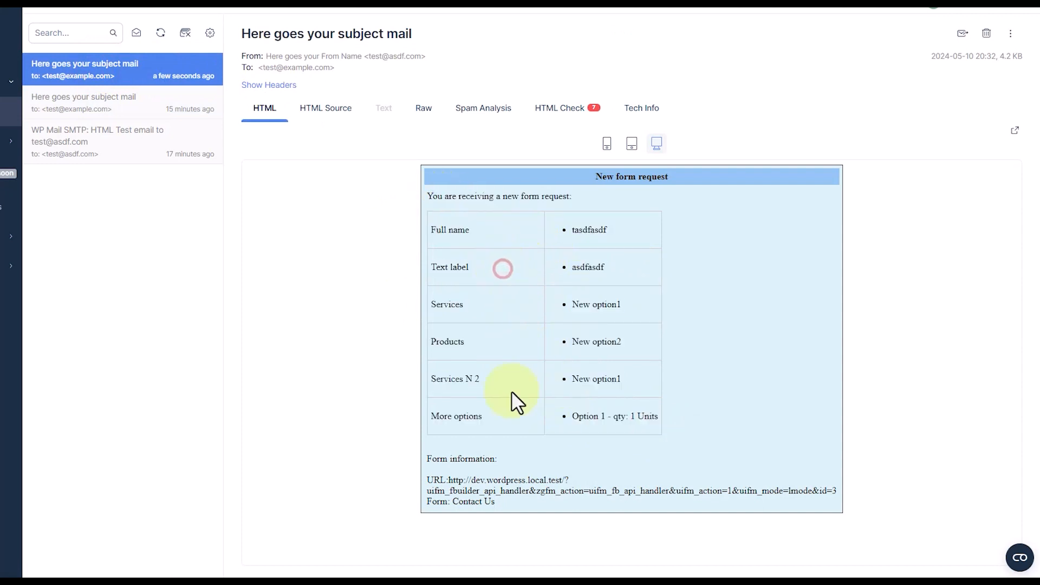
{"action": "left_click", "coordinate": [494, 460]}
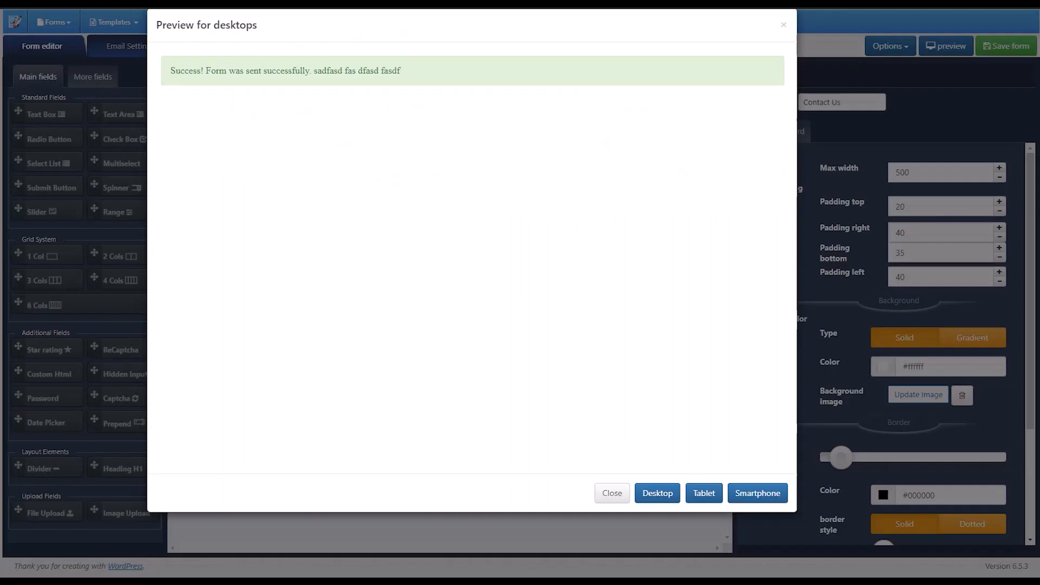
- Close the form preview and delete the [uifm_var opt="rec_summ"] variable from the admin email template in the email settings
{"action": "left_click", "coordinate": [618, 490]}
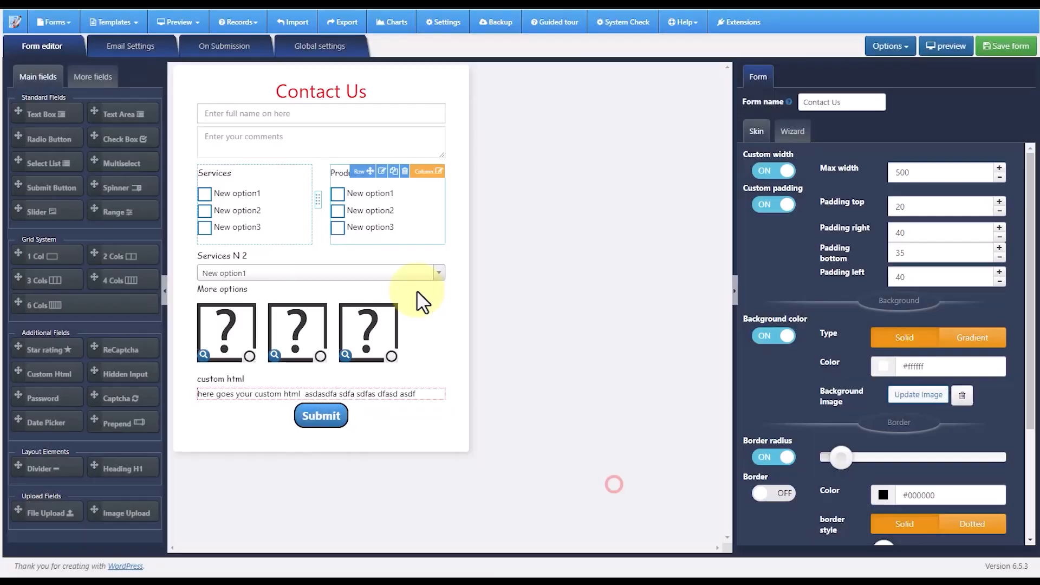
{"action": "left_click", "coordinate": [122, 50]}
{"action": "scroll", "coordinate": [390, 290], "scroll_direction": "down", "scroll_amount": 5}
{"action": "scroll", "coordinate": [434, 309], "scroll_direction": "up", "scroll_amount": 1}
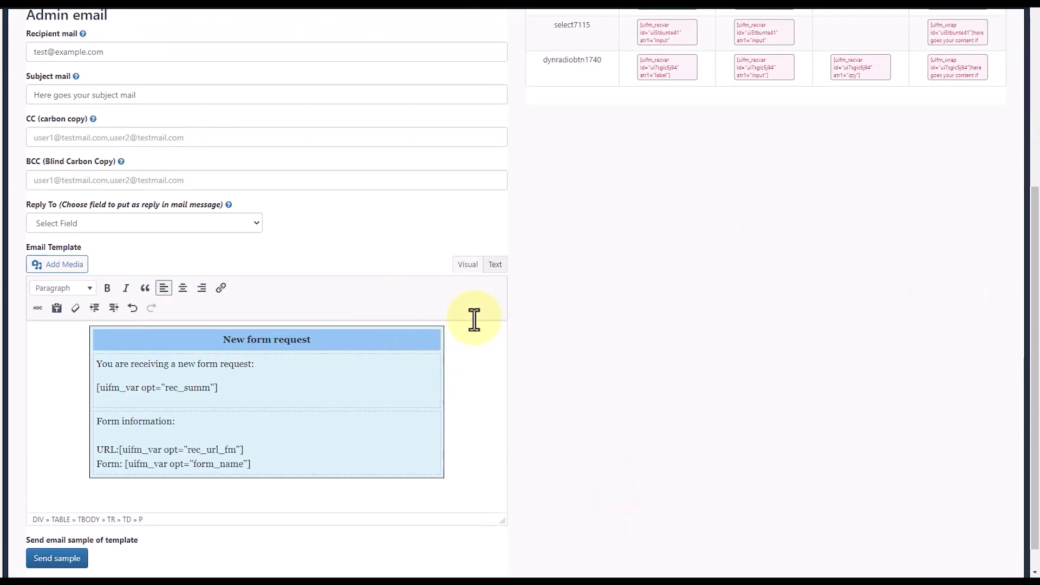
{"action": "scroll", "coordinate": [472, 323], "scroll_direction": "down", "scroll_amount": 1}
{"action": "left_click_drag", "start_coordinate": [217, 358], "coordinate": [95, 357]}
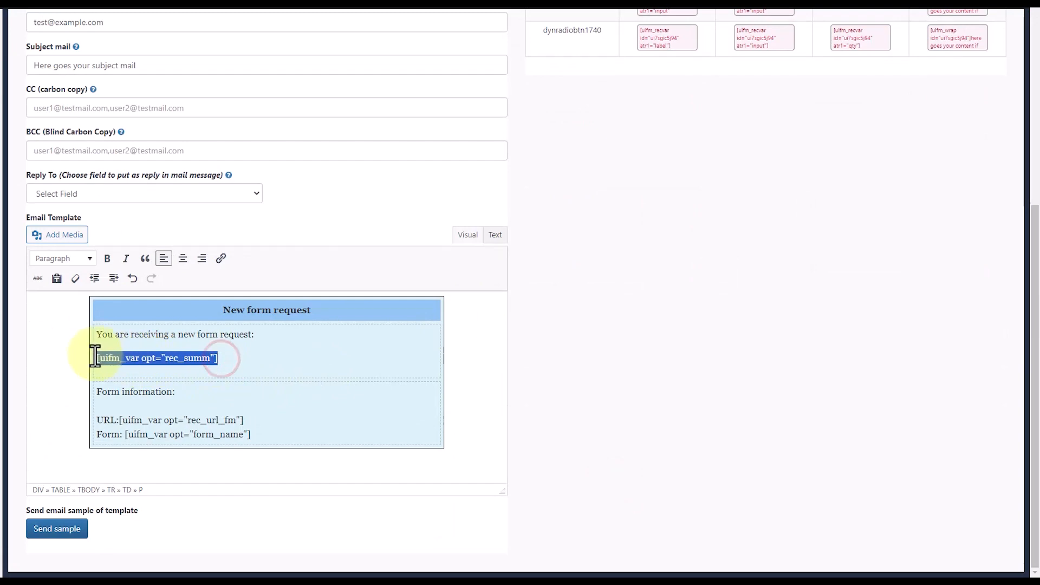
{"action": "key", "text": "Delete"}
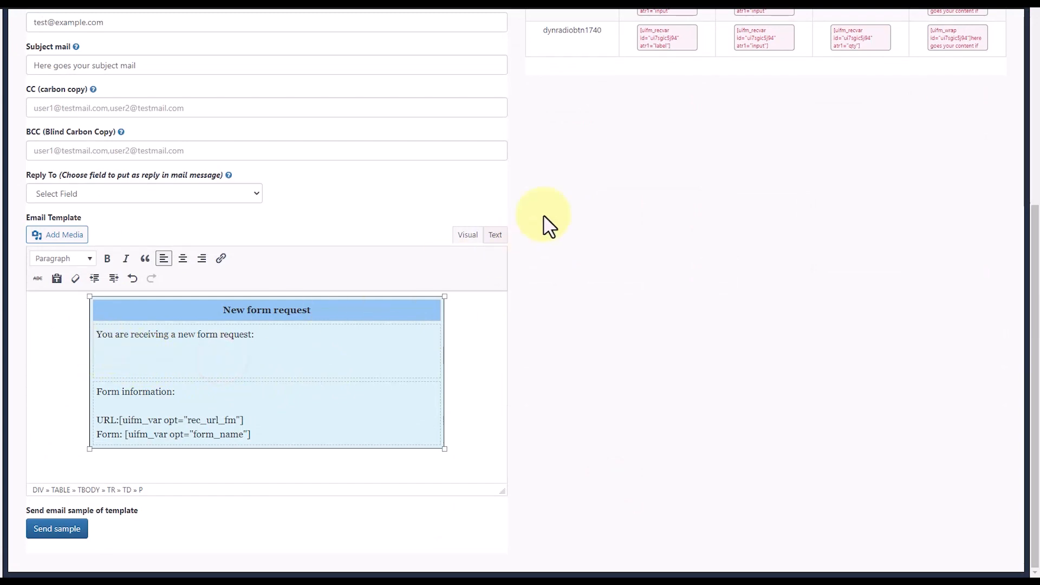
- Add "texbox:" followed by the input variable of textbox1140 to the admin email template below the request line
{"action": "scroll", "coordinate": [548, 255], "scroll_direction": "up", "scroll_amount": 3}
{"action": "scroll", "coordinate": [577, 204], "scroll_direction": "up", "scroll_amount": 3}
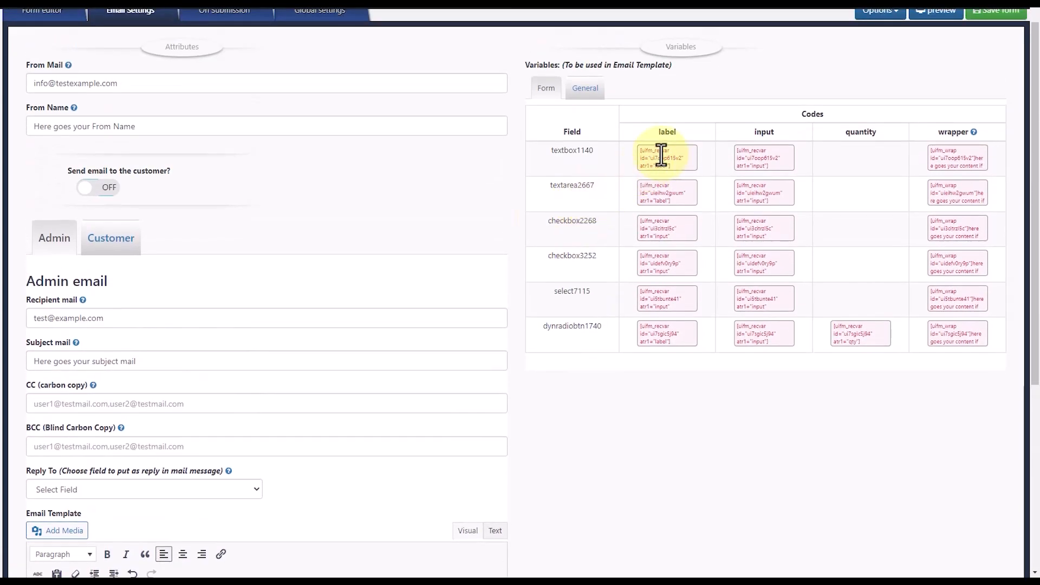
{"action": "left_click_drag", "start_coordinate": [640, 150], "coordinate": [771, 153]}
{"action": "key", "text": "ctrl+c"}
{"action": "scroll", "coordinate": [780, 192], "scroll_direction": "up", "scroll_amount": 2}
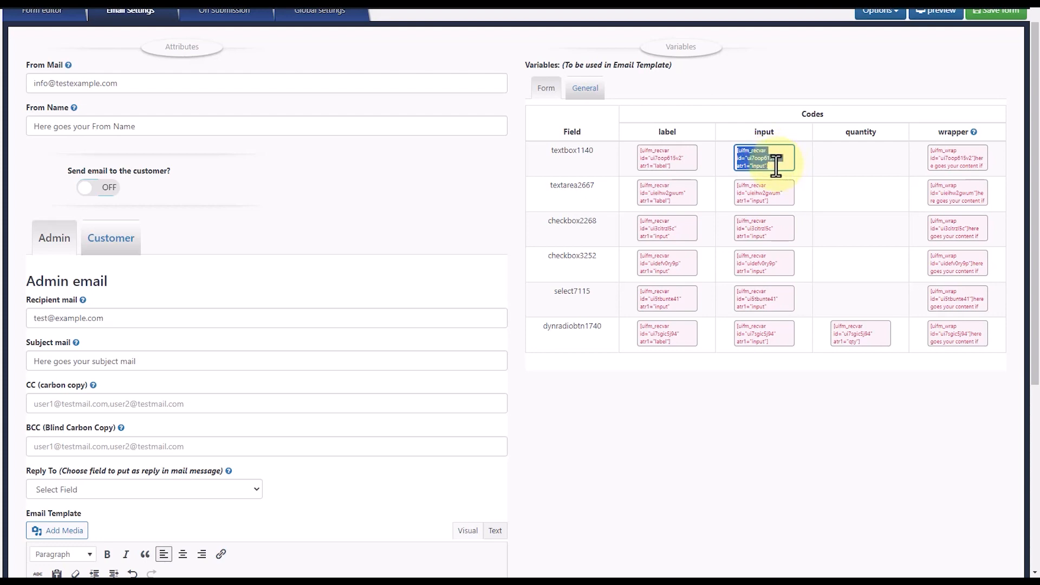
{"action": "scroll", "coordinate": [553, 307], "scroll_direction": "down", "scroll_amount": 6}
{"action": "left_click", "coordinate": [177, 350]}
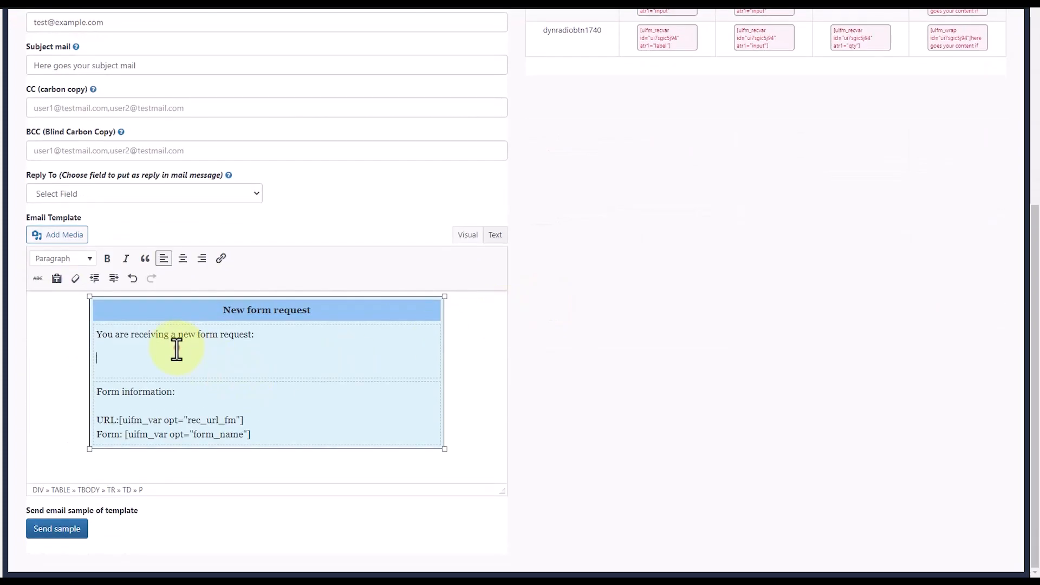
{"action": "type", "text": "texbo"}
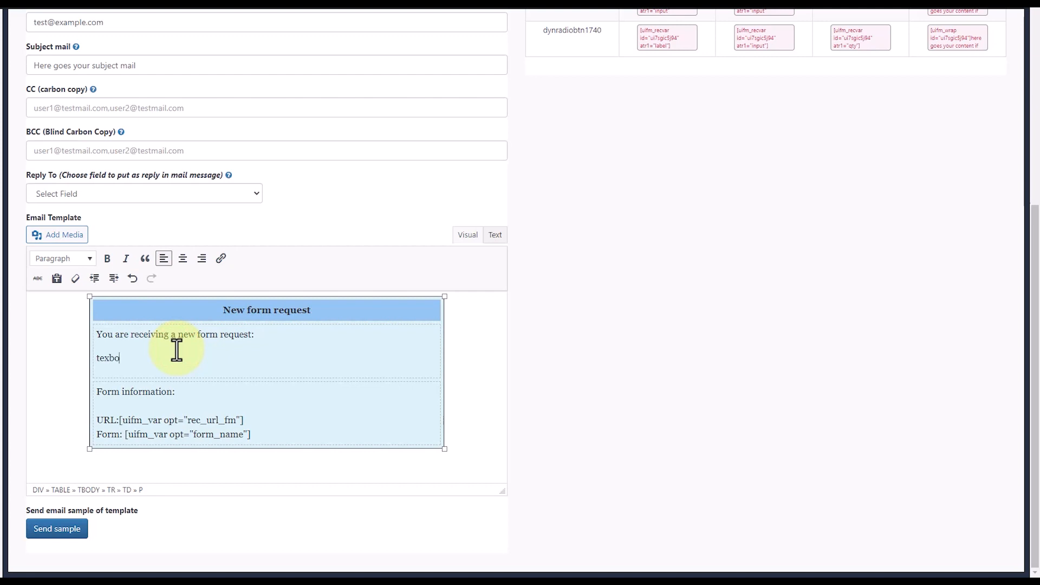
{"action": "type", "text": "x:"}
{"action": "key", "text": "ctrl+v"}
- Add a "textarea:" line with the input variable of textarea2667 below the texbox line of the admin email template
{"action": "key", "text": "Return"}
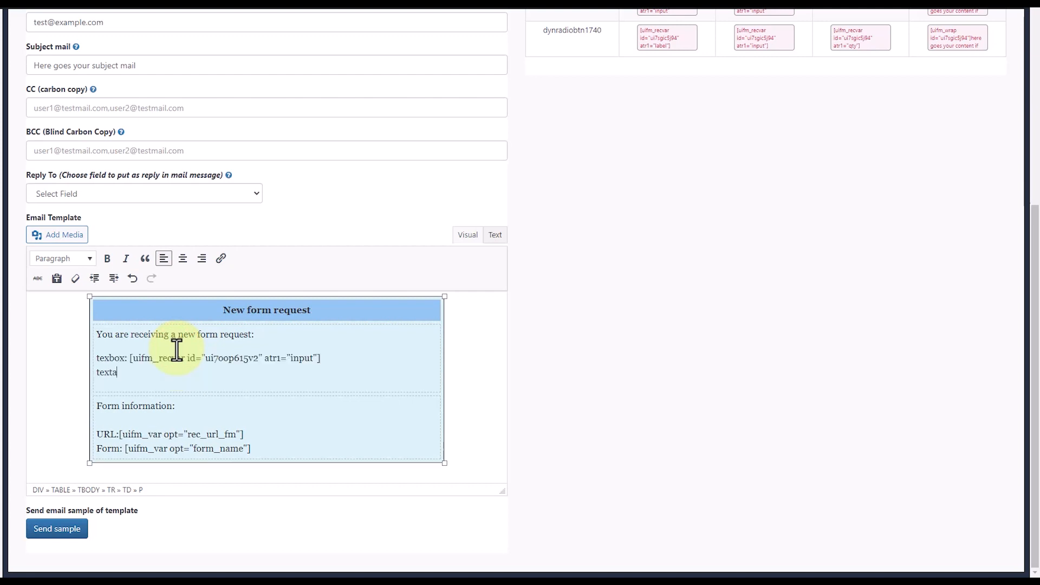
{"action": "scroll", "coordinate": [176, 350], "scroll_direction": "up", "scroll_amount": 6}
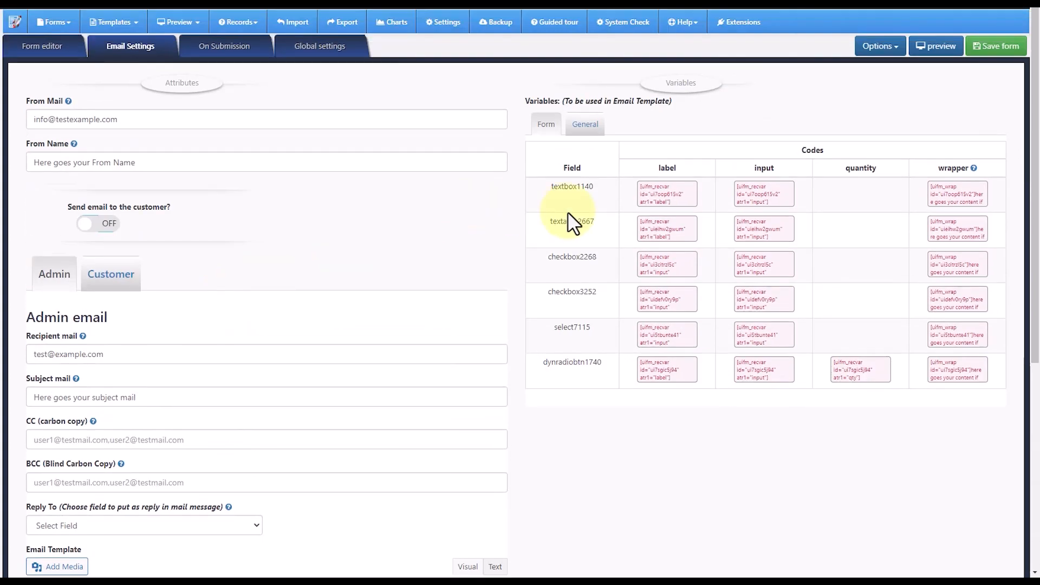
{"action": "left_click", "coordinate": [752, 229]}
{"action": "key", "text": "ctrl+c"}
{"action": "scroll", "coordinate": [422, 383], "scroll_direction": "down", "scroll_amount": 6}
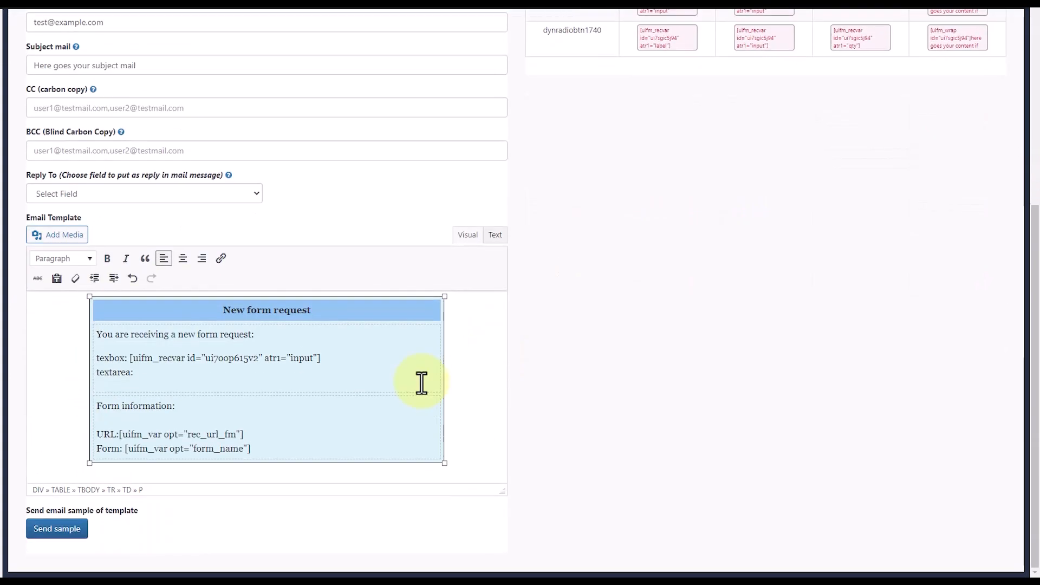
{"action": "left_click", "coordinate": [171, 367]}
{"action": "key", "text": "ctrl+v"}
- Add a "chechbox:" line with the input variable of checkbox2268 below the textarea line of the email template
{"action": "key", "text": "Return"}
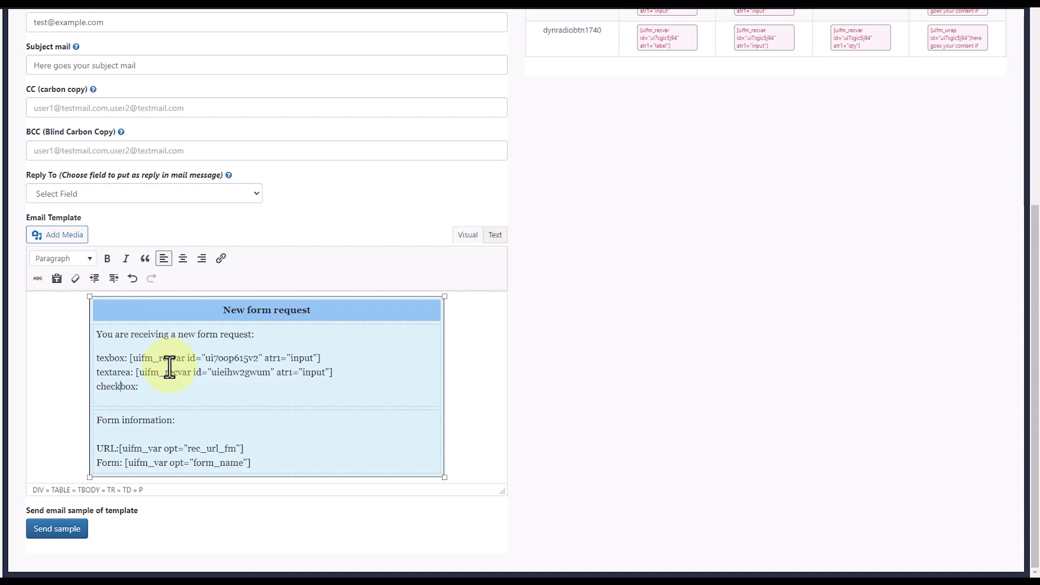
{"action": "scroll", "coordinate": [453, 325], "scroll_direction": "up", "scroll_amount": 6}
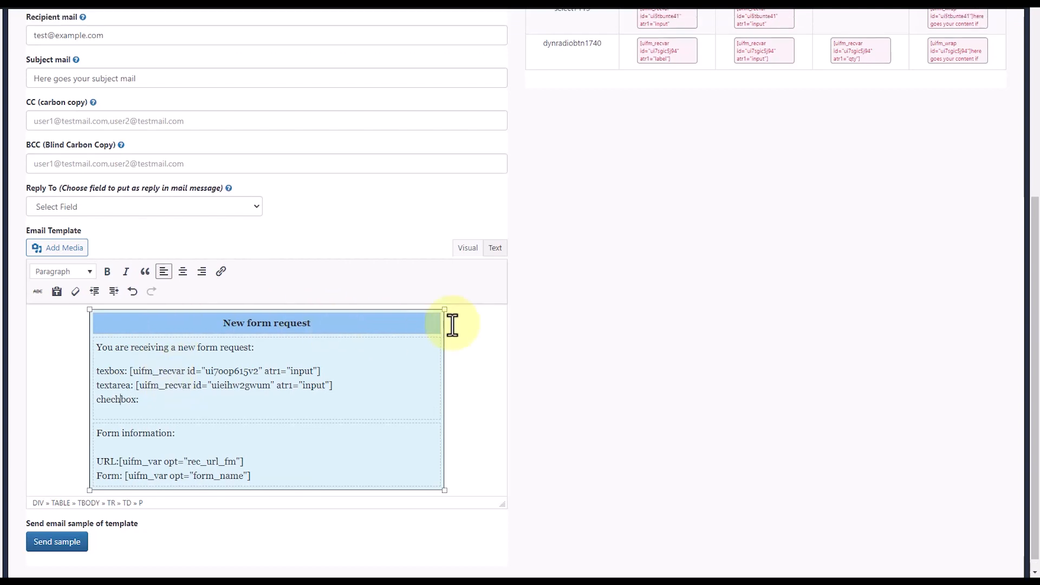
{"action": "left_click_drag", "start_coordinate": [736, 256], "coordinate": [761, 303]}
{"action": "key", "text": "ctrl+c"}
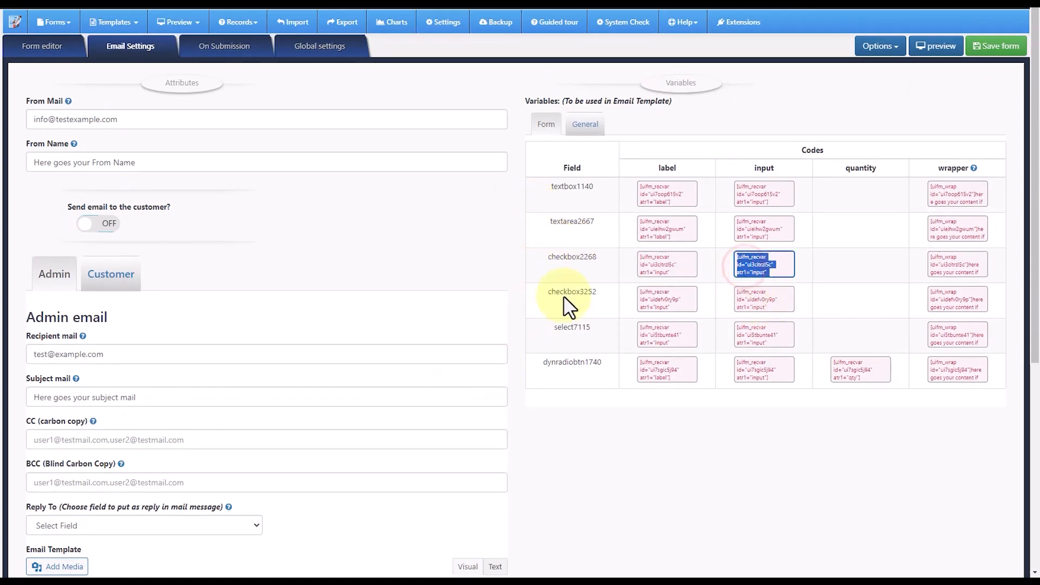
{"action": "scroll", "coordinate": [255, 399], "scroll_direction": "down", "scroll_amount": 6}
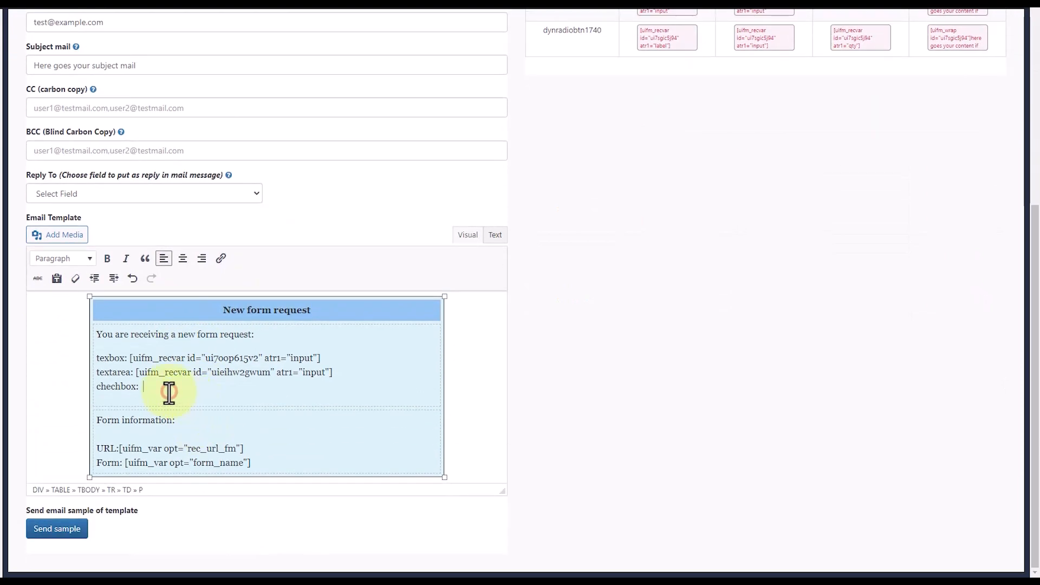
{"action": "key", "text": "ctrl+v"}
- Add a "select list:" line with the input variable of select7115 below the checkbox line of the email template
{"action": "scroll", "coordinate": [476, 301], "scroll_direction": "up", "scroll_amount": 6}
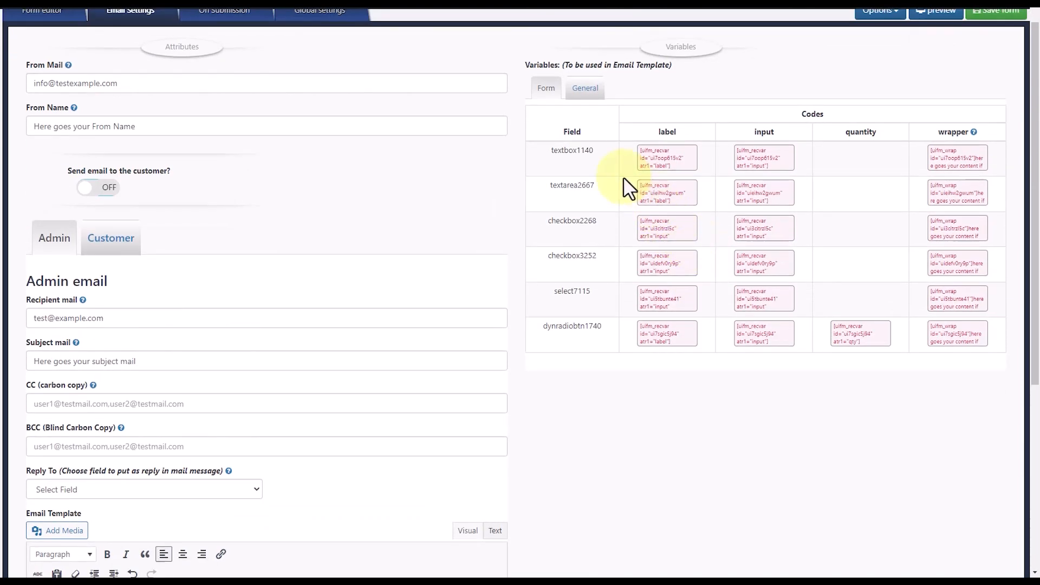
{"action": "scroll", "coordinate": [622, 254], "scroll_direction": "down", "scroll_amount": 6}
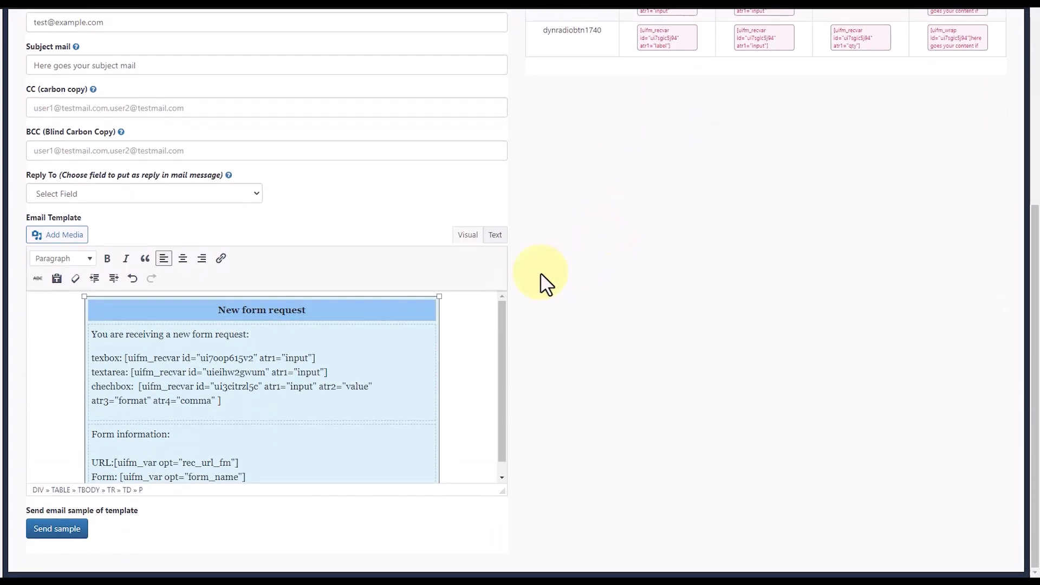
{"action": "scroll", "coordinate": [360, 267], "scroll_direction": "up", "scroll_amount": 3}
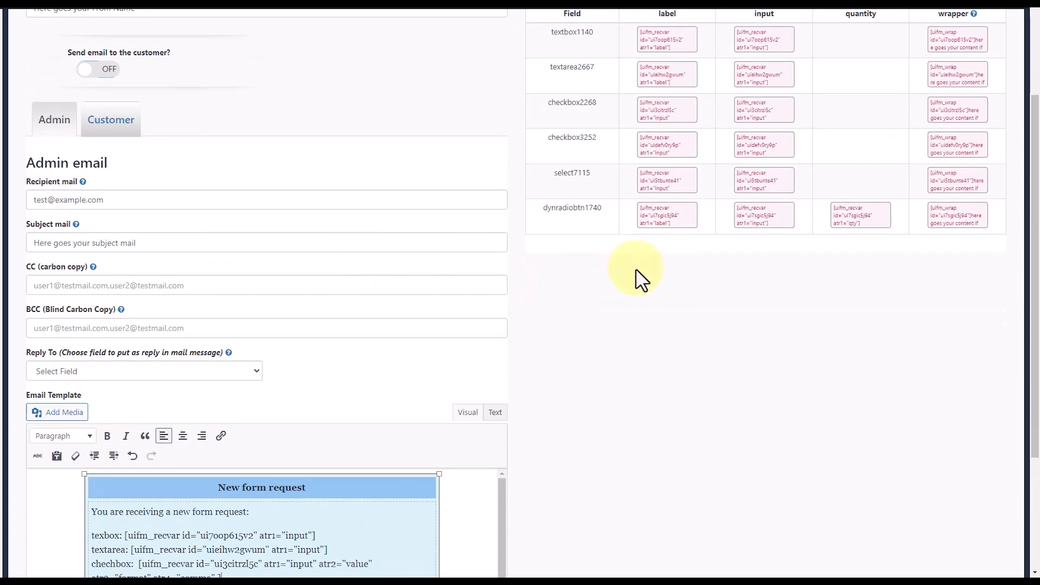
{"action": "scroll", "coordinate": [637, 269], "scroll_direction": "up", "scroll_amount": 1}
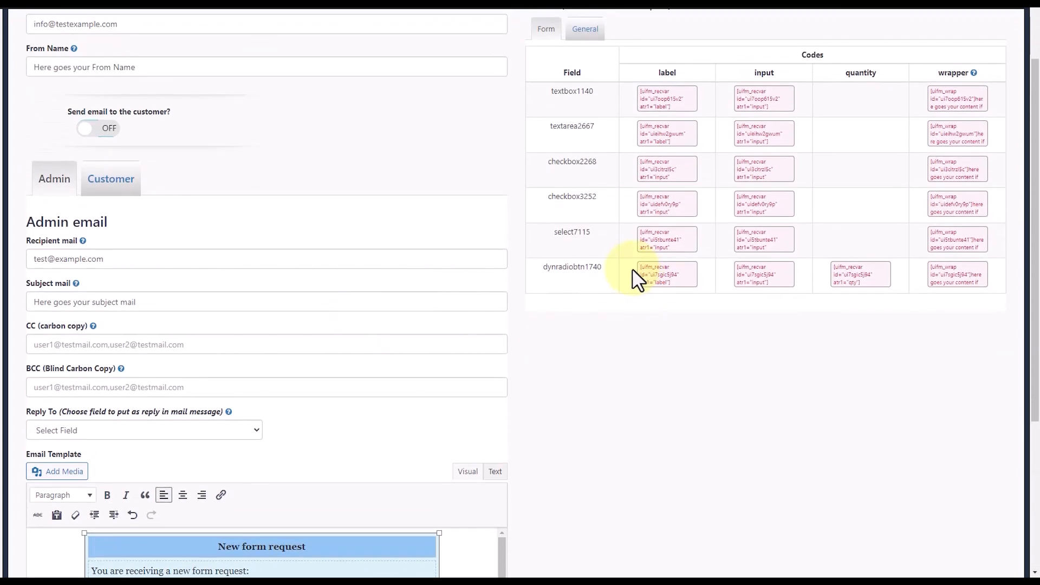
{"action": "left_click", "coordinate": [645, 204]}
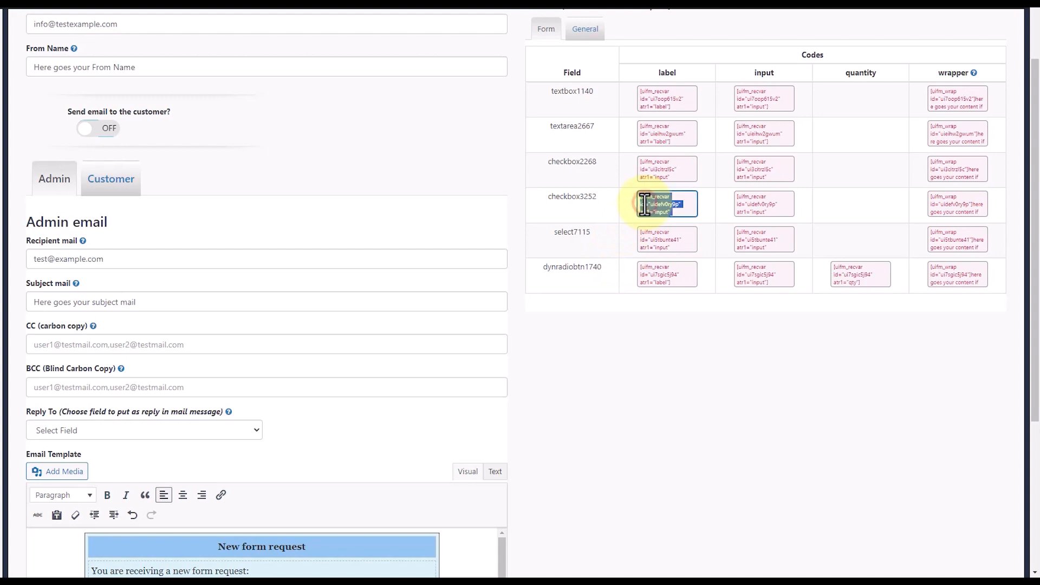
{"action": "left_click", "coordinate": [645, 245]}
{"action": "left_click", "coordinate": [759, 235]}
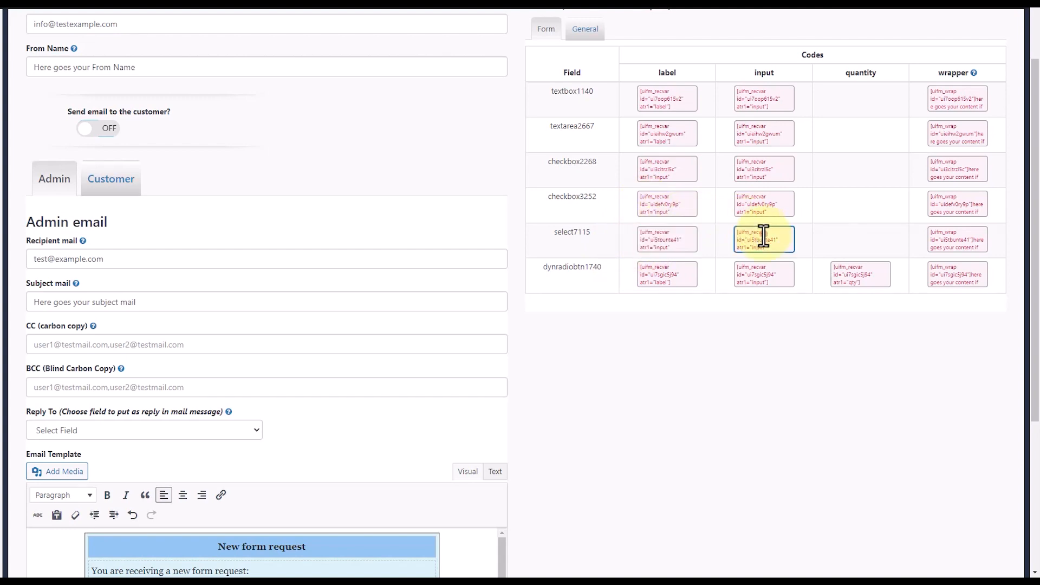
{"action": "scroll", "coordinate": [446, 332], "scroll_direction": "down", "scroll_amount": 4}
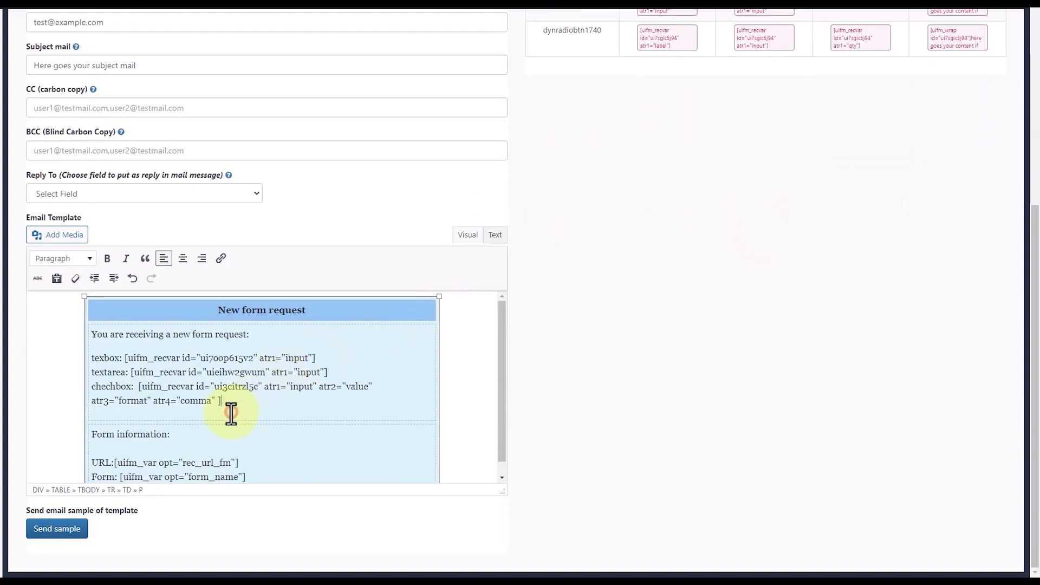
{"action": "key", "text": "Return"}
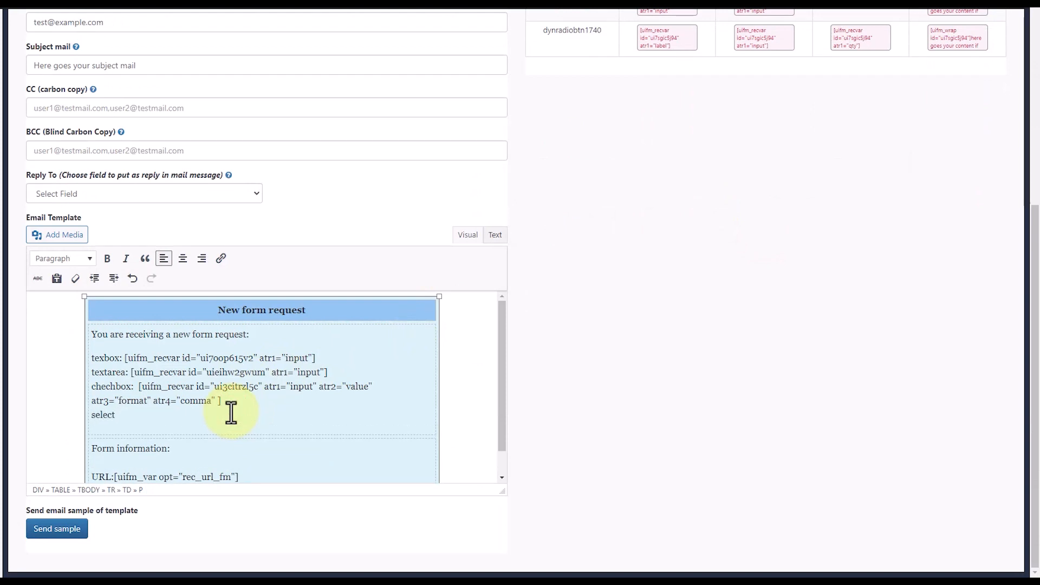
{"action": "type", "text": "[uifm_recvar id=\"ui5tlunte41\" atr1=\"input\" atr2=\"value\"]"}
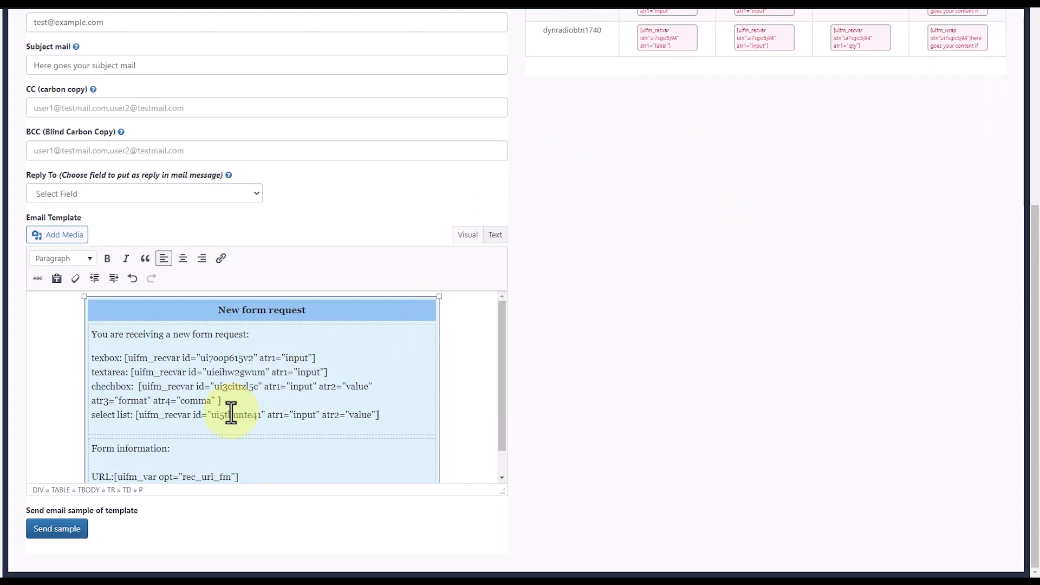
- Examine the input and wrapper variables of dynradiobtn1740 in the form variables table
{"action": "scroll", "coordinate": [708, 244], "scroll_direction": "up", "scroll_amount": 5}
{"action": "scroll", "coordinate": [745, 213], "scroll_direction": "down", "scroll_amount": 2}
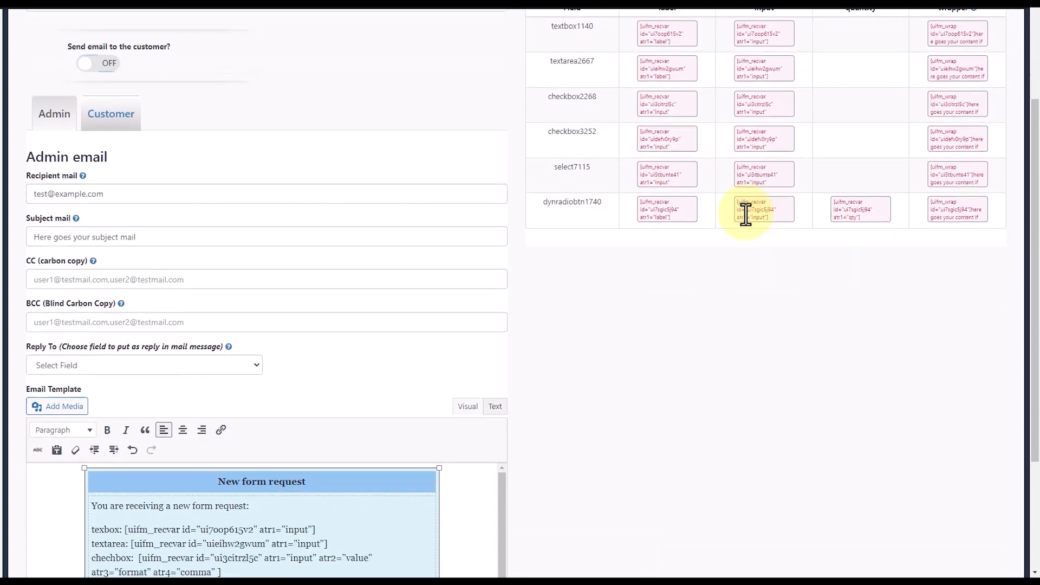
{"action": "scroll", "coordinate": [745, 215], "scroll_direction": "up", "scroll_amount": 2}
{"action": "scroll", "coordinate": [743, 297], "scroll_direction": "down", "scroll_amount": 2}
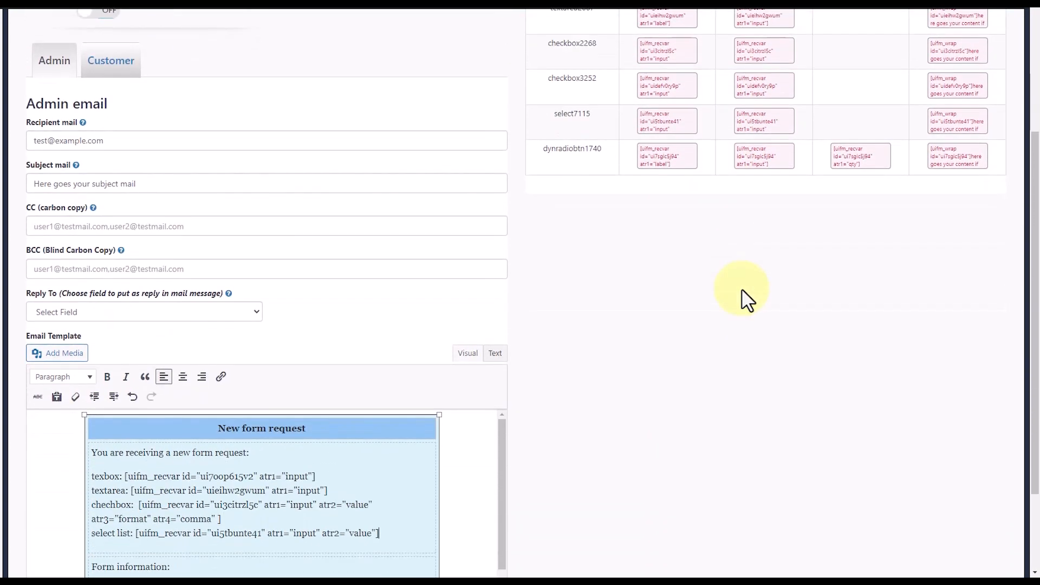
{"action": "scroll", "coordinate": [761, 206], "scroll_direction": "up", "scroll_amount": 1}
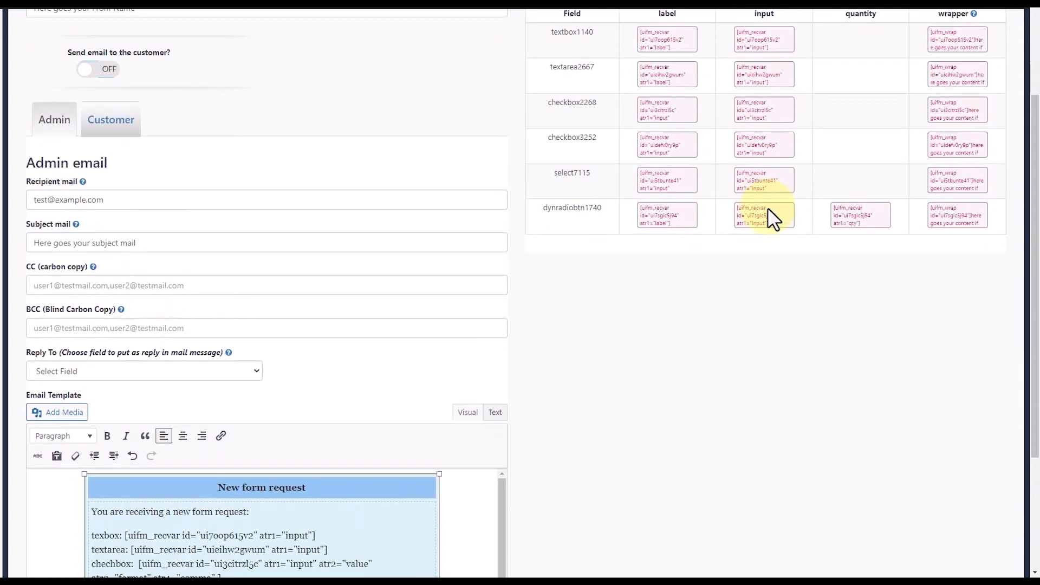
{"action": "scroll", "coordinate": [821, 224], "scroll_direction": "up", "scroll_amount": 1}
{"action": "left_click", "coordinate": [945, 275]}
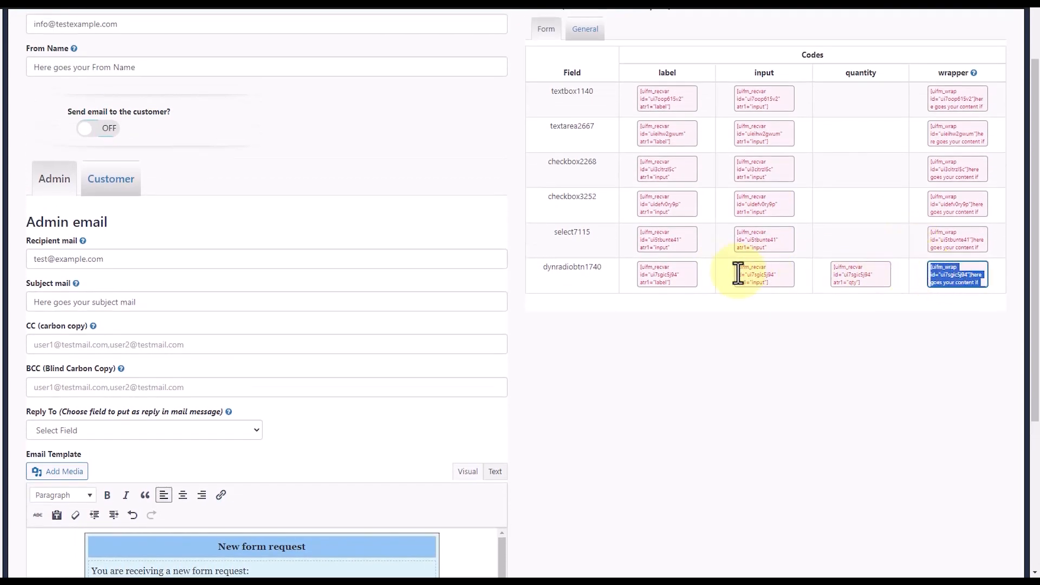
{"action": "left_click", "coordinate": [751, 275]}
{"action": "left_click", "coordinate": [945, 275]}
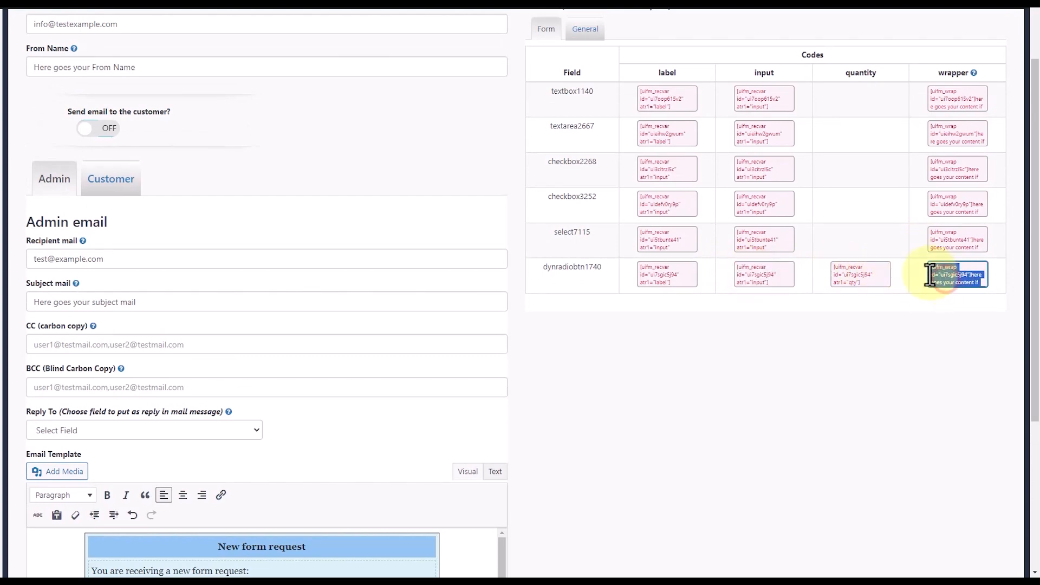
{"action": "scroll", "coordinate": [757, 333], "scroll_direction": "down", "scroll_amount": 3}
{"action": "scroll", "coordinate": [757, 333], "scroll_direction": "down", "scroll_amount": 1}
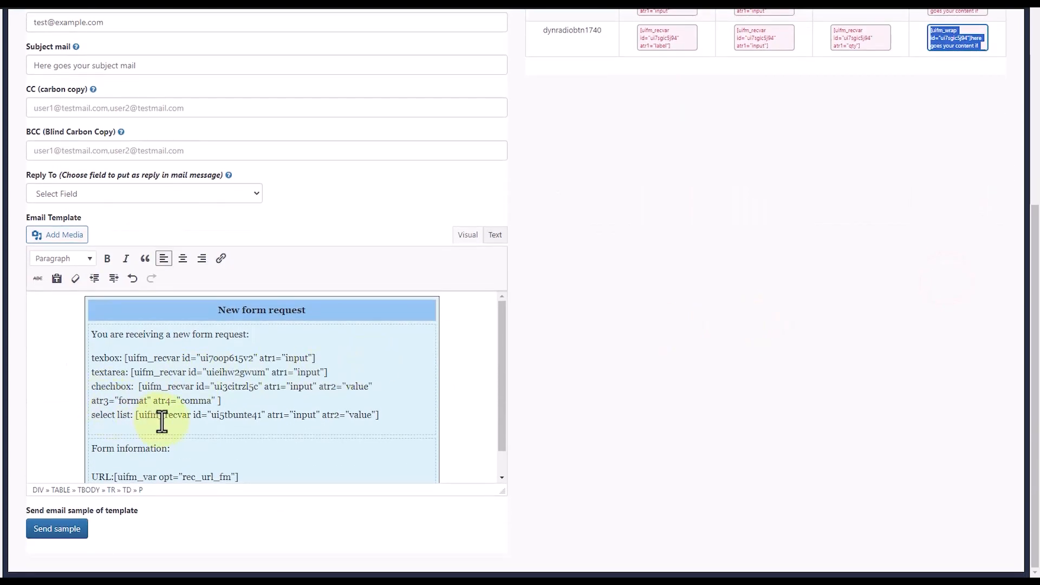
- Add a "dynamic radiobutton:" line with the placeholder text "asdf" below the select list line
{"action": "left_click", "coordinate": [395, 420]}
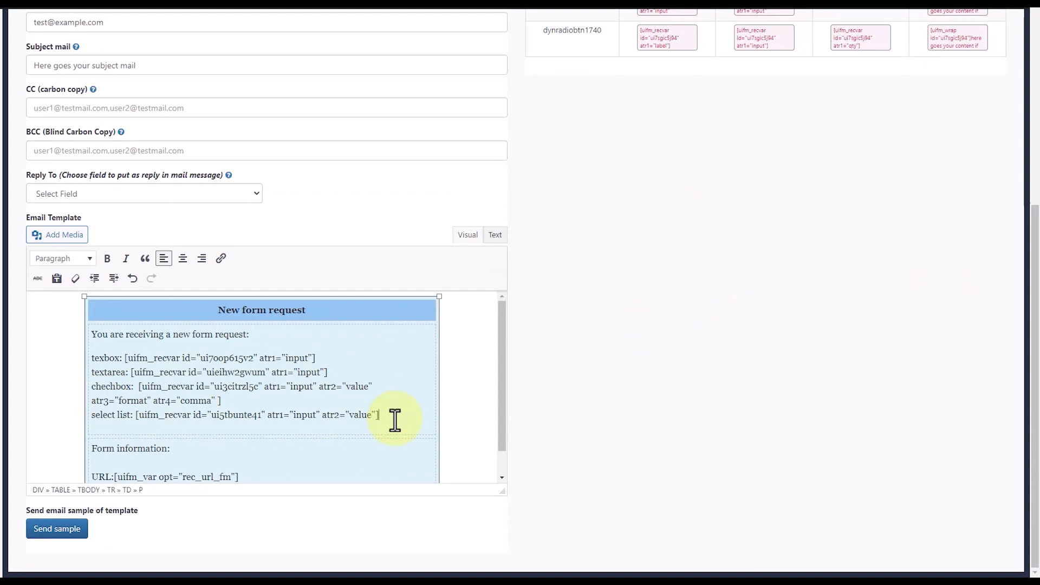
{"action": "key", "text": "Return"}
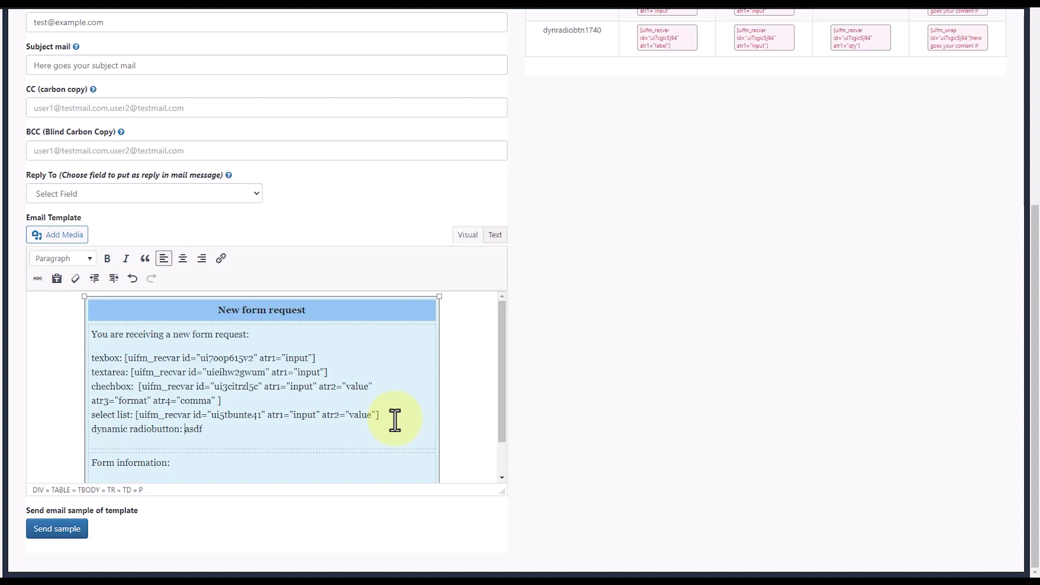
{"action": "key", "text": "shift+Home"}
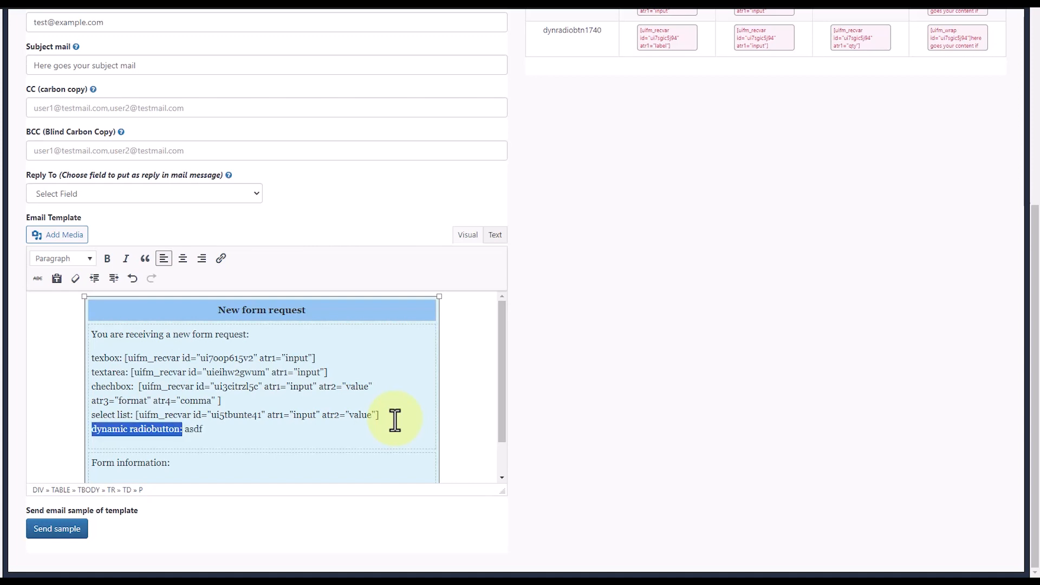
{"action": "key", "text": "Right"}
{"action": "key", "text": "Right"}
{"action": "key", "text": "Right"}
{"action": "key", "text": "Right"}
{"action": "key", "text": "Right"}
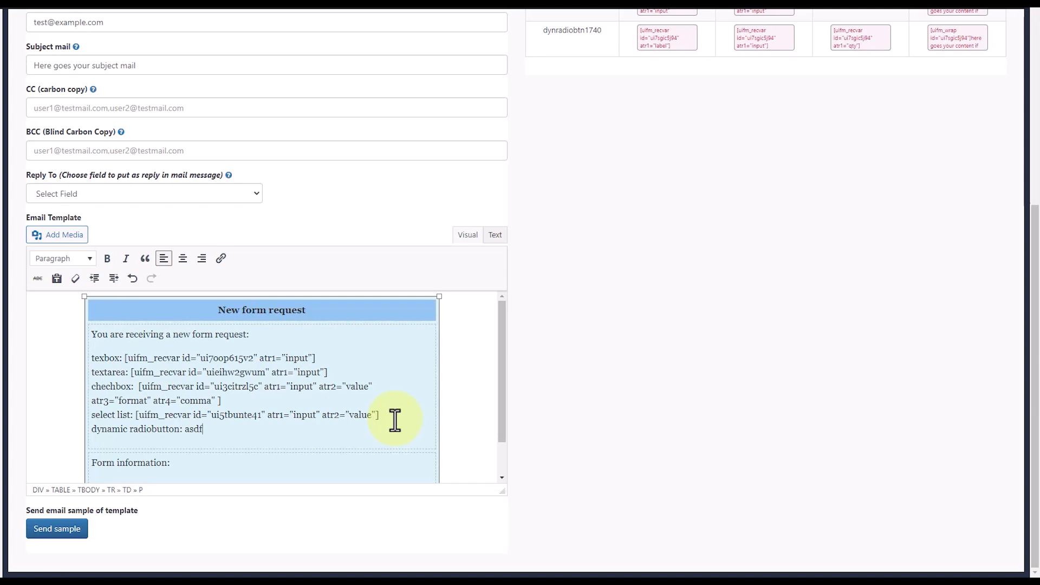
- Replace the "asdf" placeholder on the dynamic radiobutton line with the input variable of dynradiobtn1740
{"action": "scroll", "coordinate": [650, 325], "scroll_direction": "up", "scroll_amount": 5}
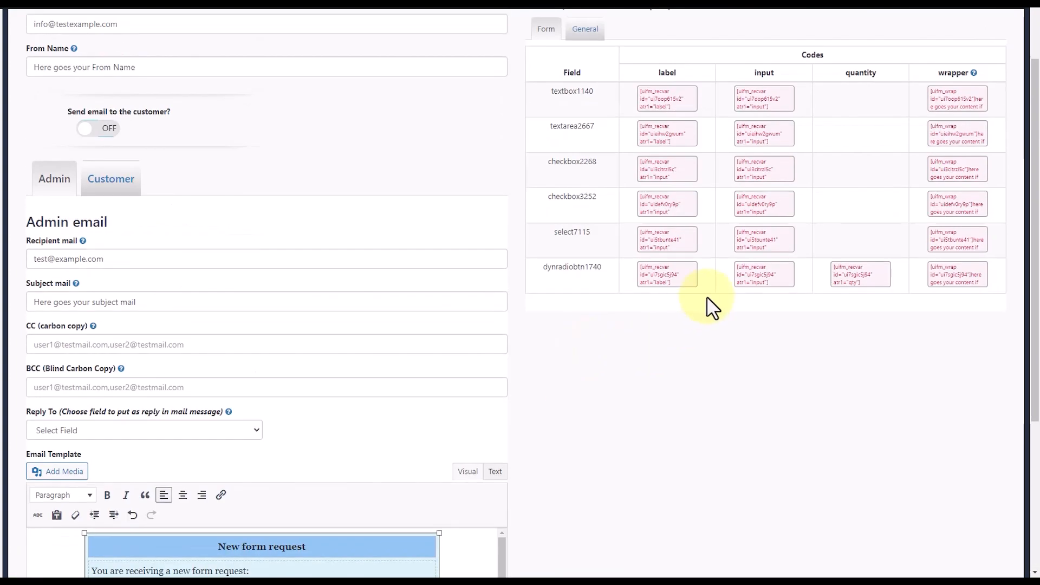
{"action": "scroll", "coordinate": [706, 302], "scroll_direction": "down", "scroll_amount": 1}
{"action": "left_click", "coordinate": [763, 207]}
{"action": "key", "text": "ctrl+c"}
{"action": "scroll", "coordinate": [818, 250], "scroll_direction": "up", "scroll_amount": 1}
{"action": "scroll", "coordinate": [823, 258], "scroll_direction": "down", "scroll_amount": 1}
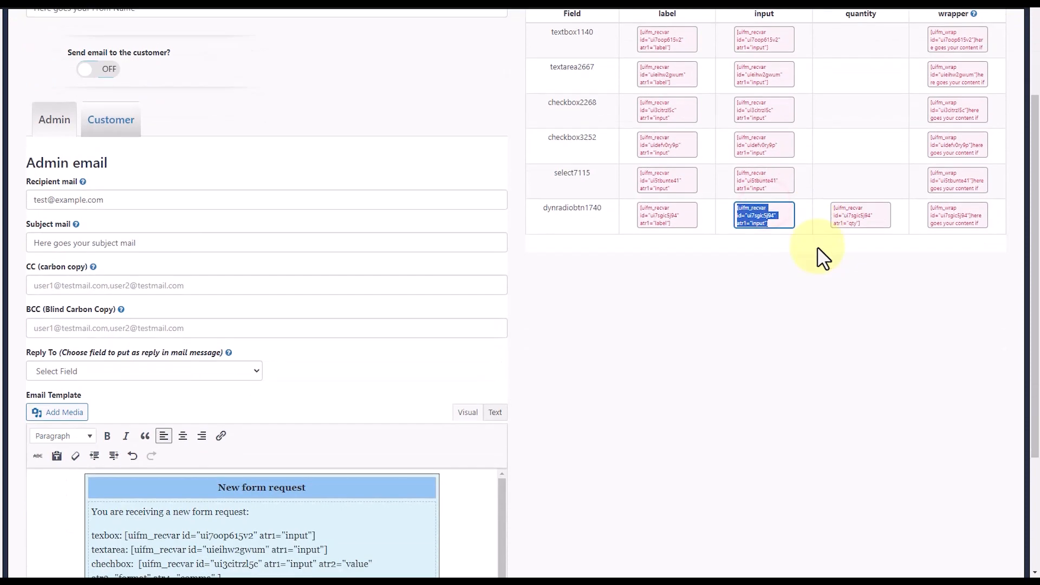
{"action": "scroll", "coordinate": [814, 248], "scroll_direction": "down", "scroll_amount": 5}
{"action": "double_click", "coordinate": [187, 429]}
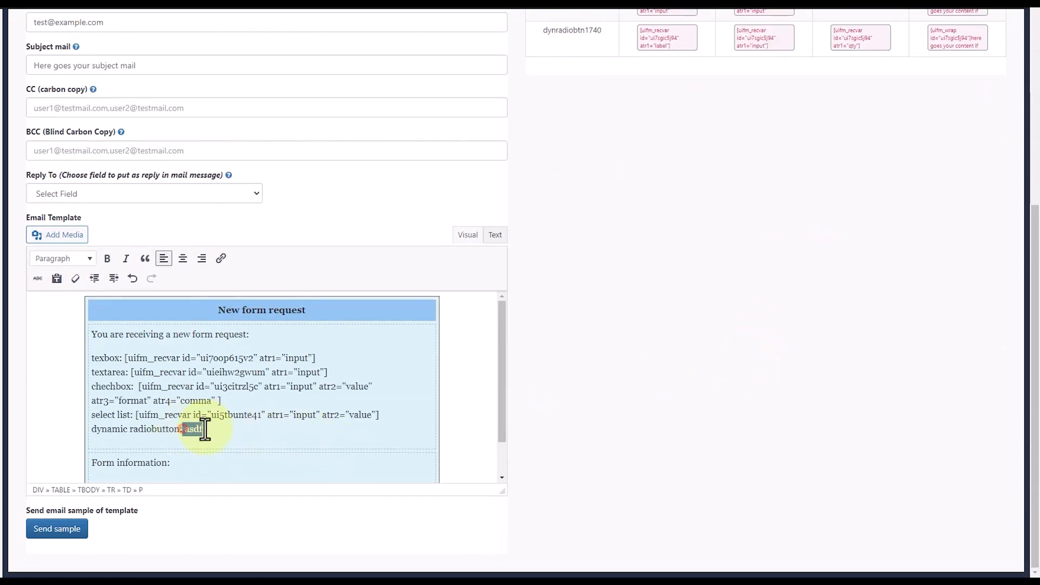
{"action": "key", "text": "ctrl+v"}
- Insert the wrapper variable of dynradiobtn1740 between the select list and dynamic radiobutton lines of the email template
{"action": "left_click", "coordinate": [383, 415]}
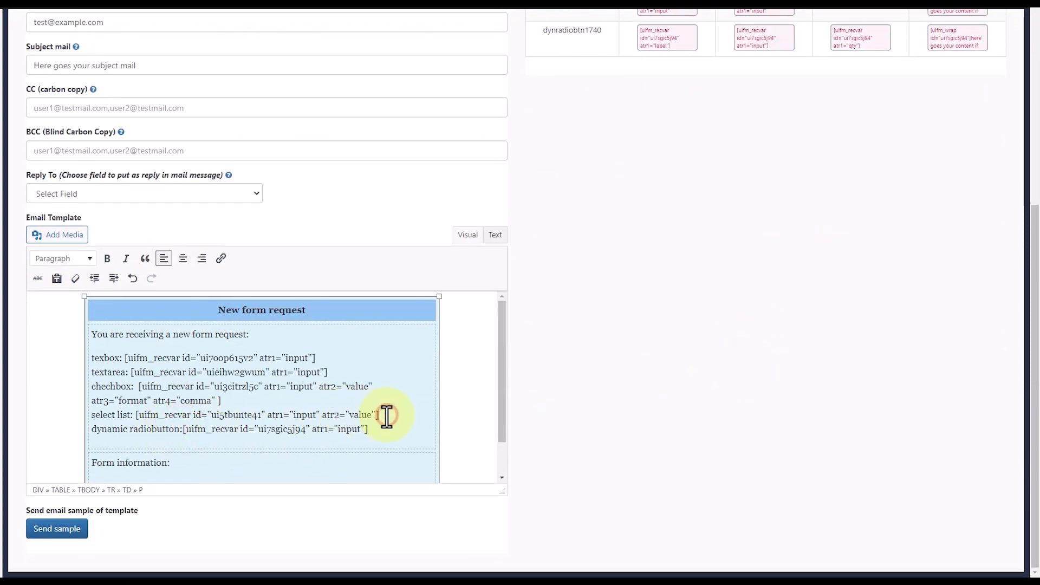
{"action": "key", "text": "Return"}
{"action": "scroll", "coordinate": [734, 258], "scroll_direction": "up", "scroll_amount": 5}
{"action": "left_click", "coordinate": [943, 269]}
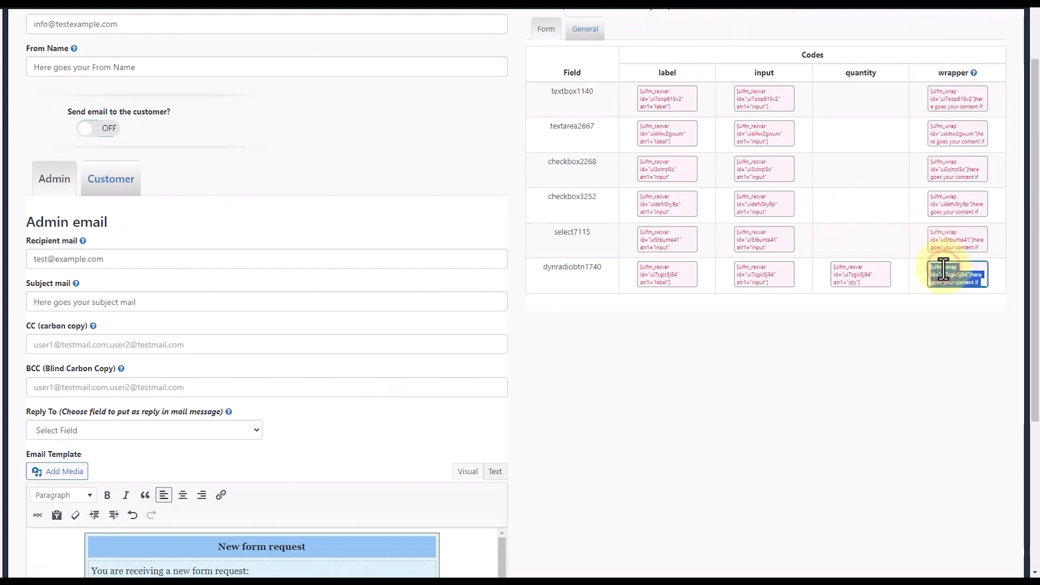
{"action": "scroll", "coordinate": [409, 458], "scroll_direction": "down", "scroll_amount": 5}
{"action": "scroll", "coordinate": [364, 452], "scroll_direction": "down", "scroll_amount": 2}
{"action": "left_click", "coordinate": [135, 372]}
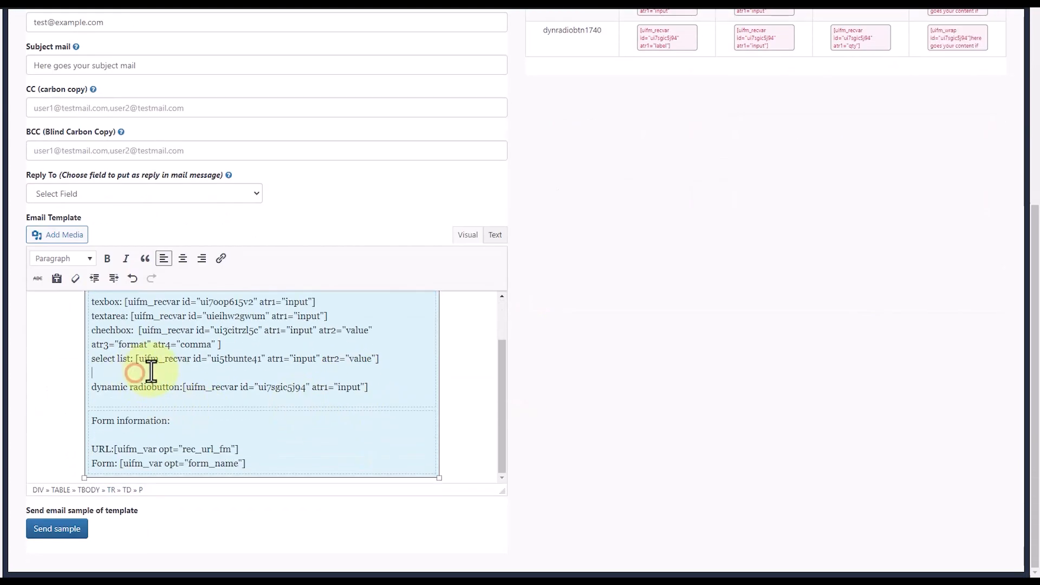
{"action": "type", "text": "[uifm_wrap id=\"ui7sgic5j94\"]here goes your content if field have some value. if no value, this will not appear.[/uifm_wrap]"}
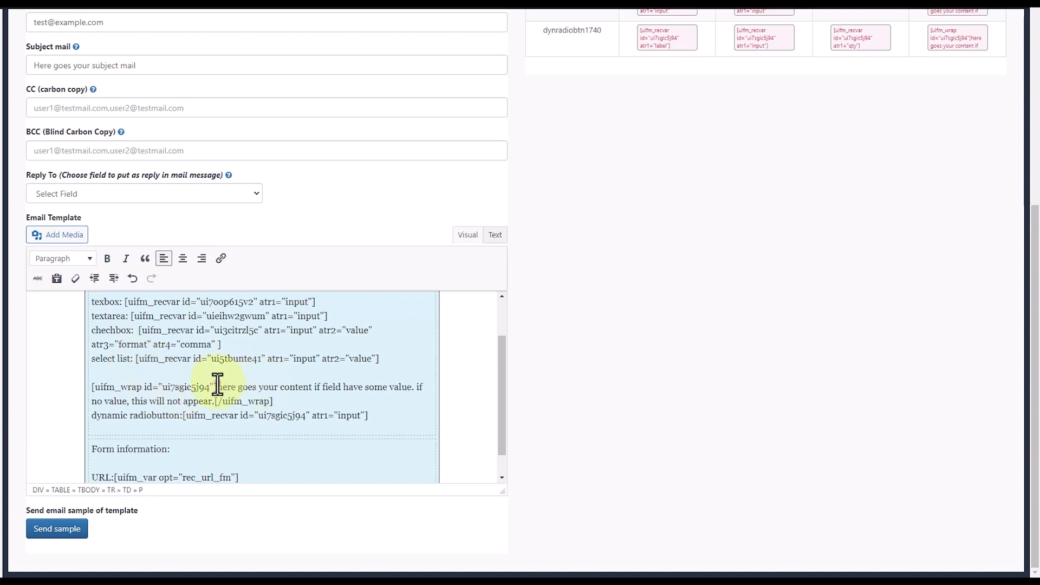
- Delete the sample content inside the uifm_wrap tags and put an empty line between the opening and closing tags
{"action": "mouse_move", "coordinate": [217, 386]}
{"action": "left_mouse_down"}
{"action": "mouse_move", "coordinate": [364, 384]}
{"action": "mouse_move", "coordinate": [346, 376]}
{"action": "mouse_move", "coordinate": [413, 386]}
{"action": "mouse_move", "coordinate": [205, 401]}
{"action": "left_mouse_up"}
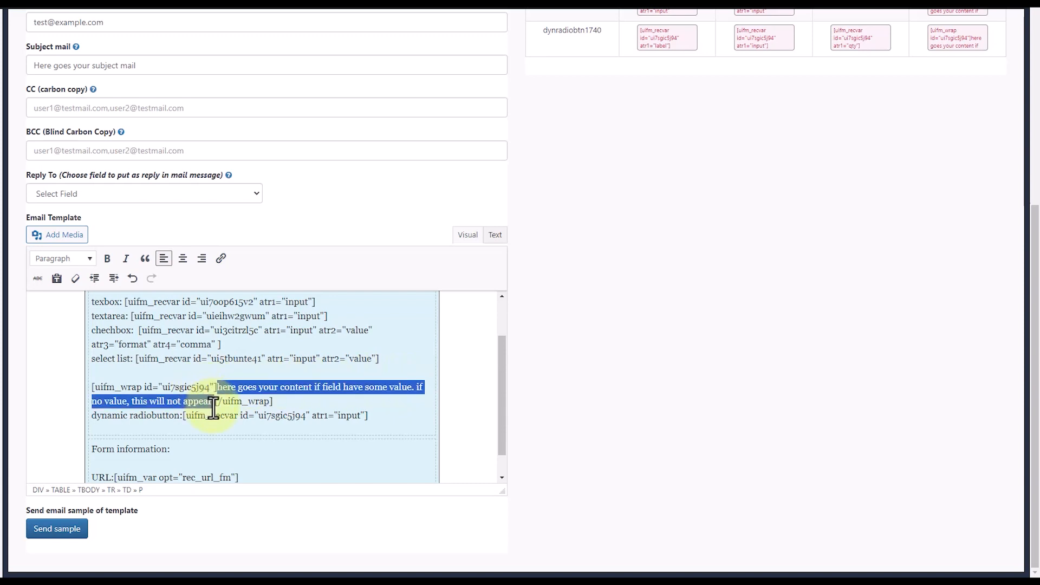
{"action": "key", "text": "BackSpace"}
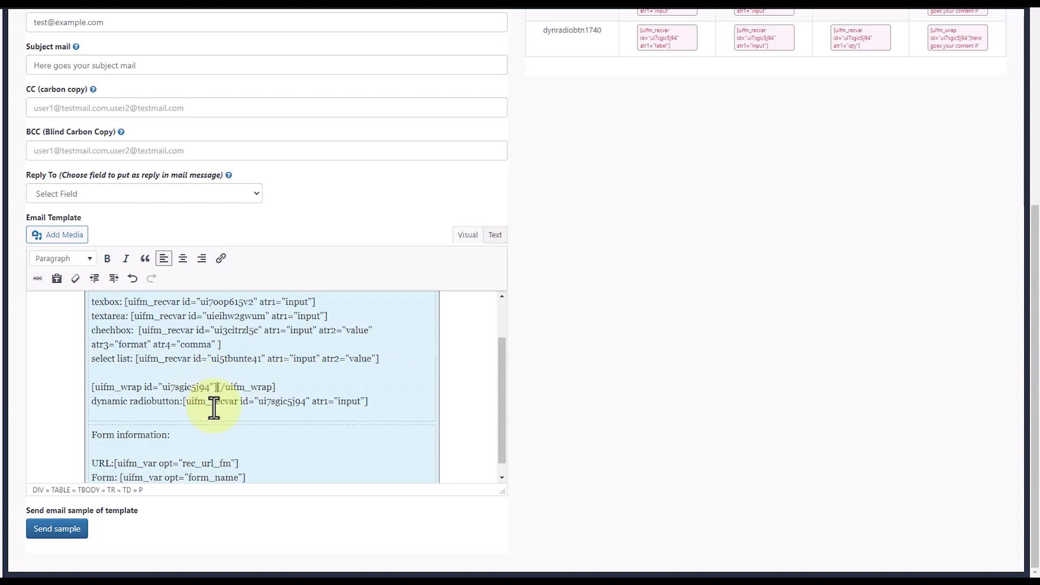
{"action": "key", "text": "Return"}
{"action": "key", "text": "Return"}
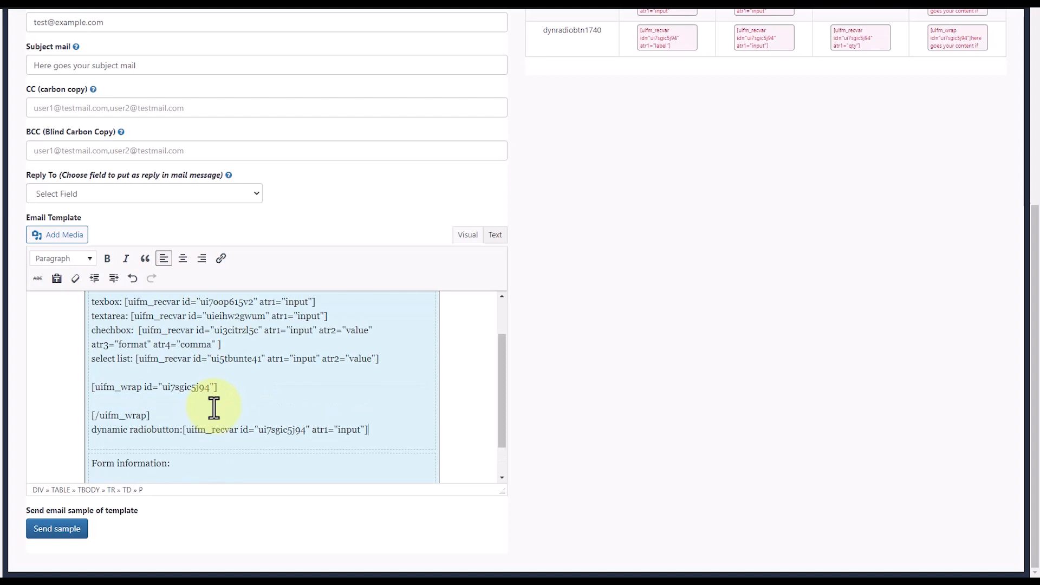
- Move the dynamic radiobutton line with its input variable between the opening and closing uifm_wrap tags
{"action": "key", "text": "shift+Home"}
{"action": "key", "text": "ctrl+x"}
{"action": "left_click", "coordinate": [130, 404]}
{"action": "key", "text": "ctrl+v"}
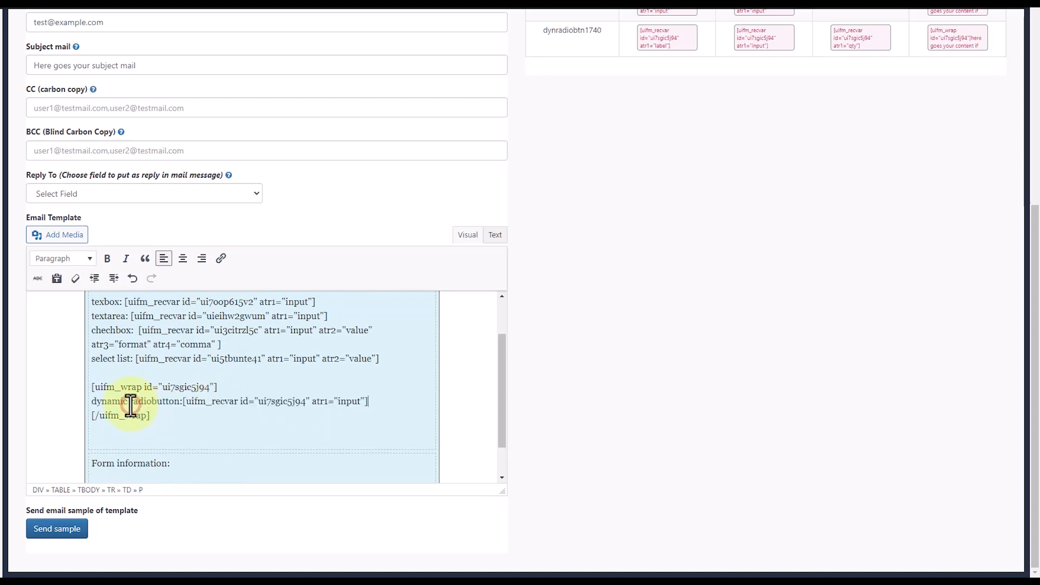
- Examine the form information lines of the email template and the general variables available for it, such as form URL, record id and submitted data summary
{"action": "scroll", "coordinate": [321, 424], "scroll_direction": "down", "scroll_amount": 1}
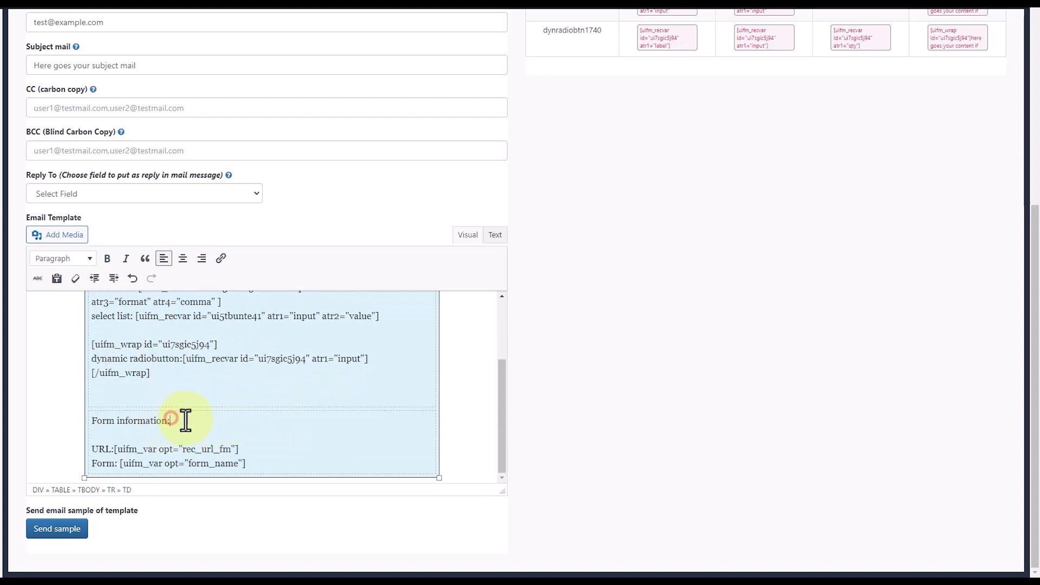
{"action": "left_click", "coordinate": [216, 450]}
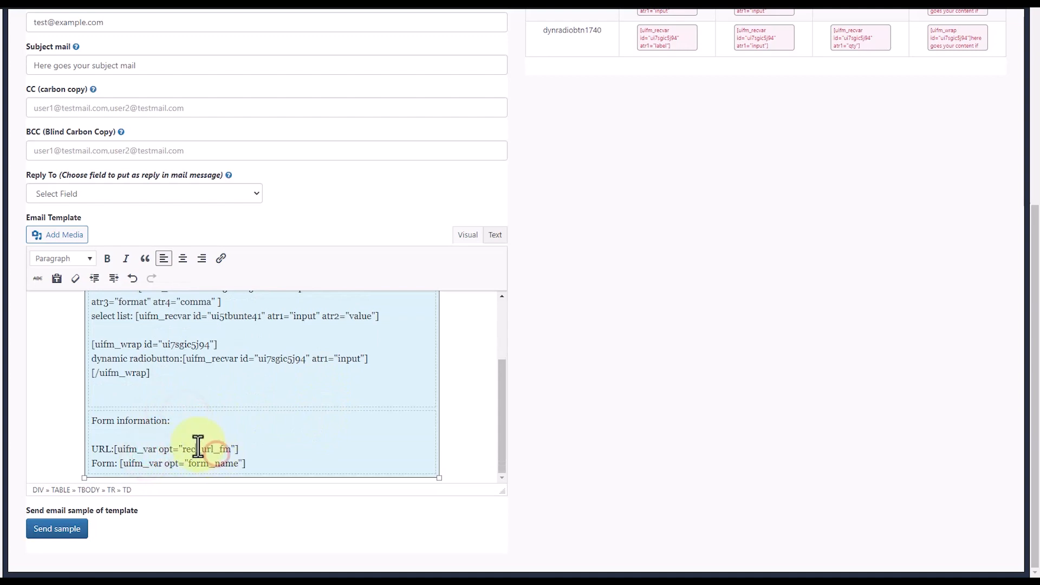
{"action": "scroll", "coordinate": [617, 404], "scroll_direction": "up", "scroll_amount": 5}
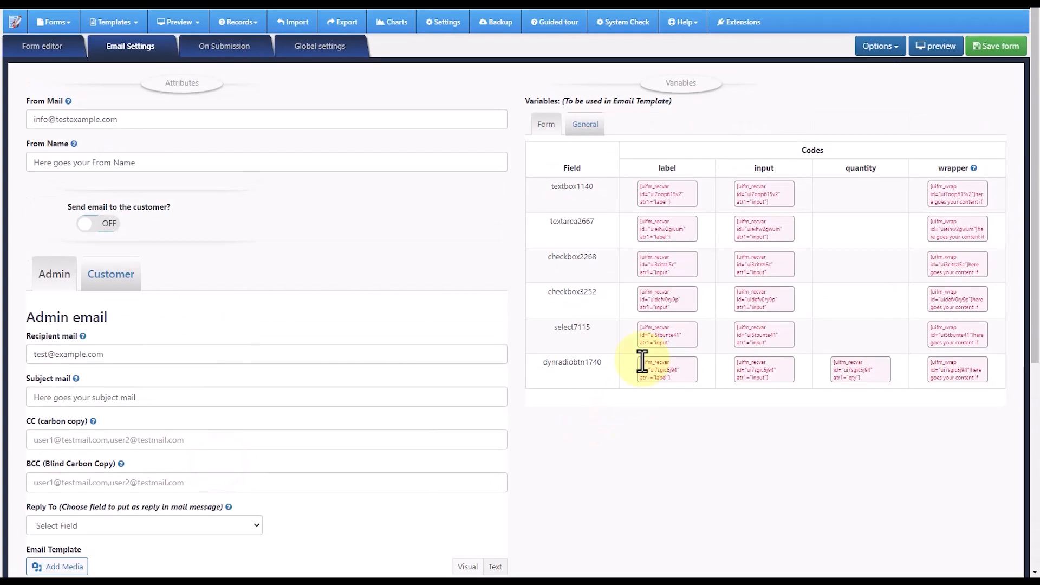
{"action": "left_click", "coordinate": [582, 124]}
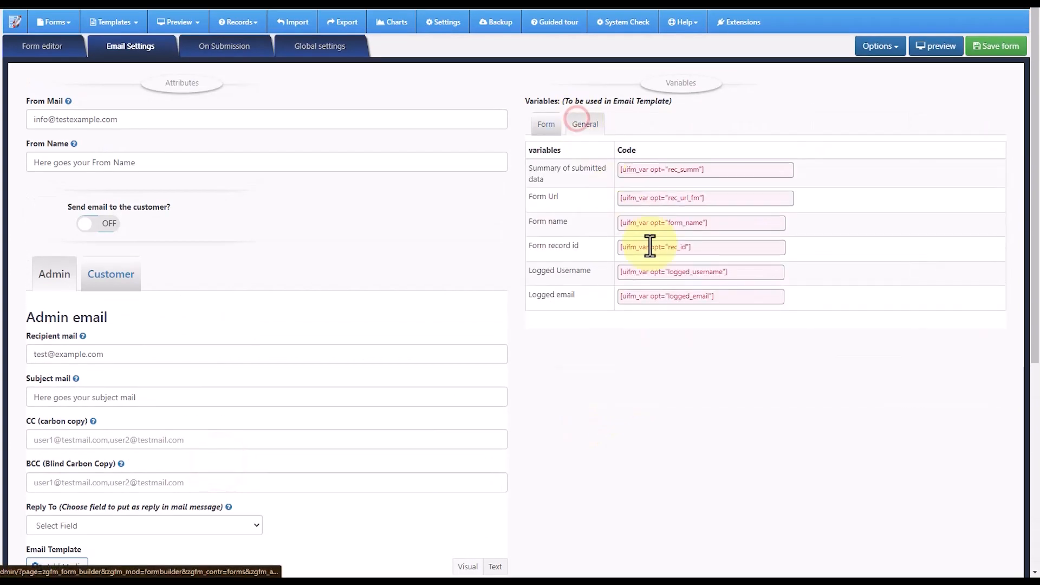
{"action": "left_click", "coordinate": [645, 279]}
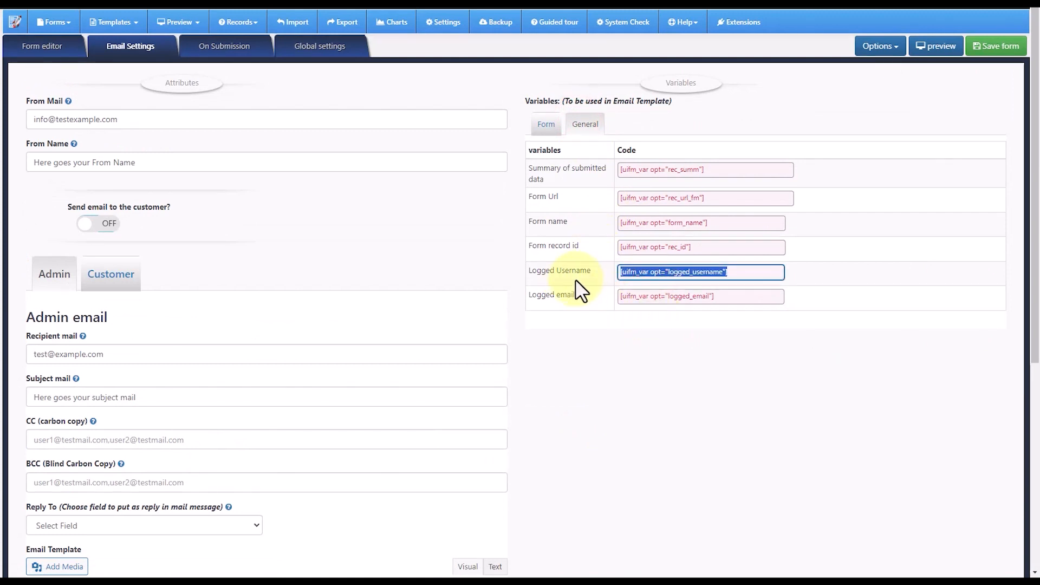
{"action": "left_click", "coordinate": [672, 242]}
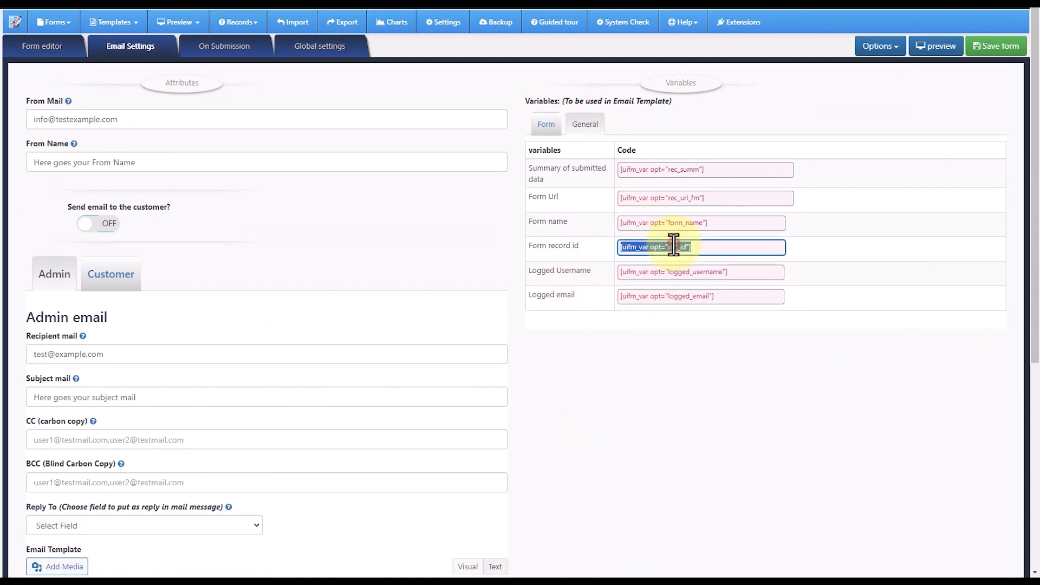
{"action": "left_click", "coordinate": [667, 218]}
{"action": "left_click", "coordinate": [603, 193]}
{"action": "left_click", "coordinate": [615, 168]}
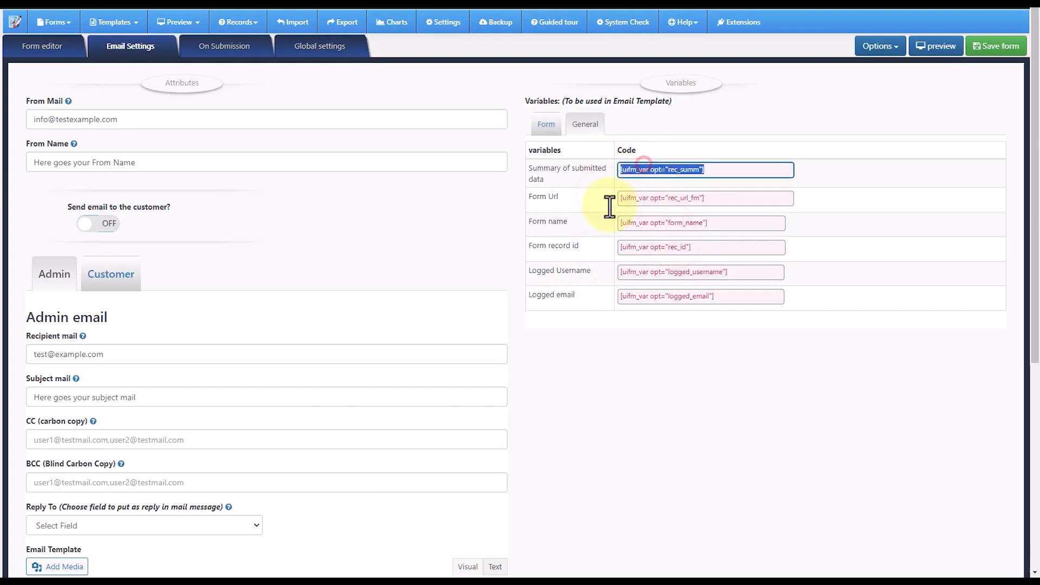
{"action": "scroll", "coordinate": [608, 205], "scroll_direction": "down", "scroll_amount": 3}
{"action": "scroll", "coordinate": [603, 301], "scroll_direction": "up", "scroll_amount": 3}
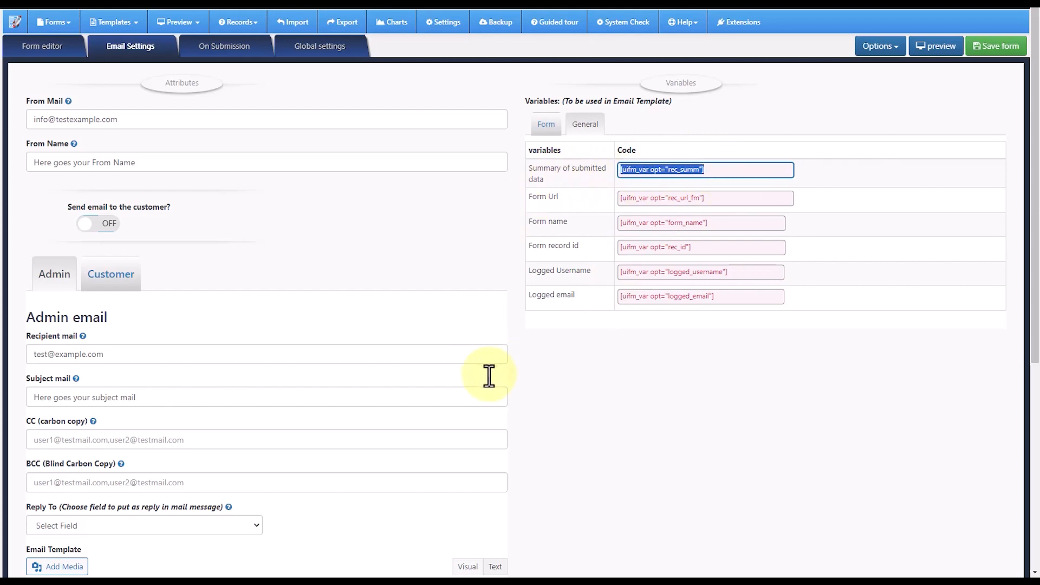
{"action": "scroll", "coordinate": [495, 422], "scroll_direction": "down", "scroll_amount": 6}
{"action": "scroll", "coordinate": [433, 422], "scroll_direction": "up", "scroll_amount": 2}
{"action": "scroll", "coordinate": [379, 408], "scroll_direction": "down", "scroll_amount": 1}
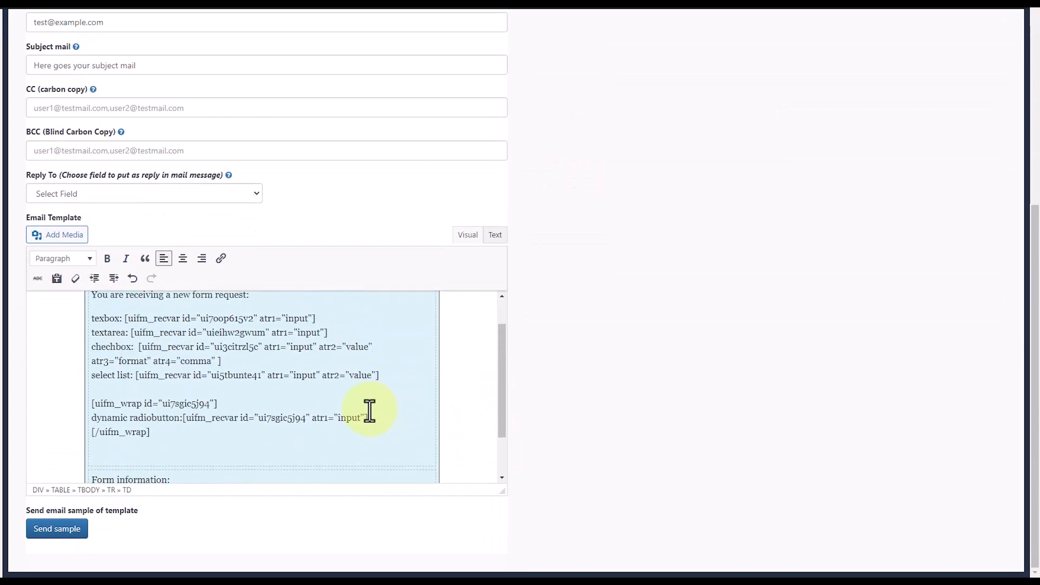
- Copy the complete HTML source of the admin email template and return its editor to the visual view
{"action": "scroll", "coordinate": [370, 410], "scroll_direction": "down", "scroll_amount": 2}
{"action": "left_click", "coordinate": [494, 234]}
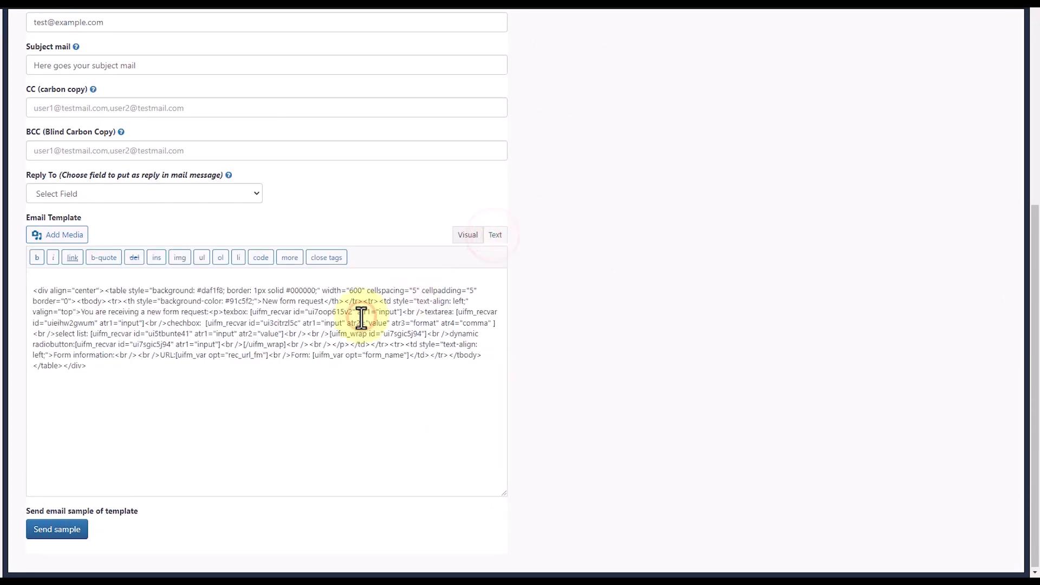
{"action": "key", "text": "ctrl+a"}
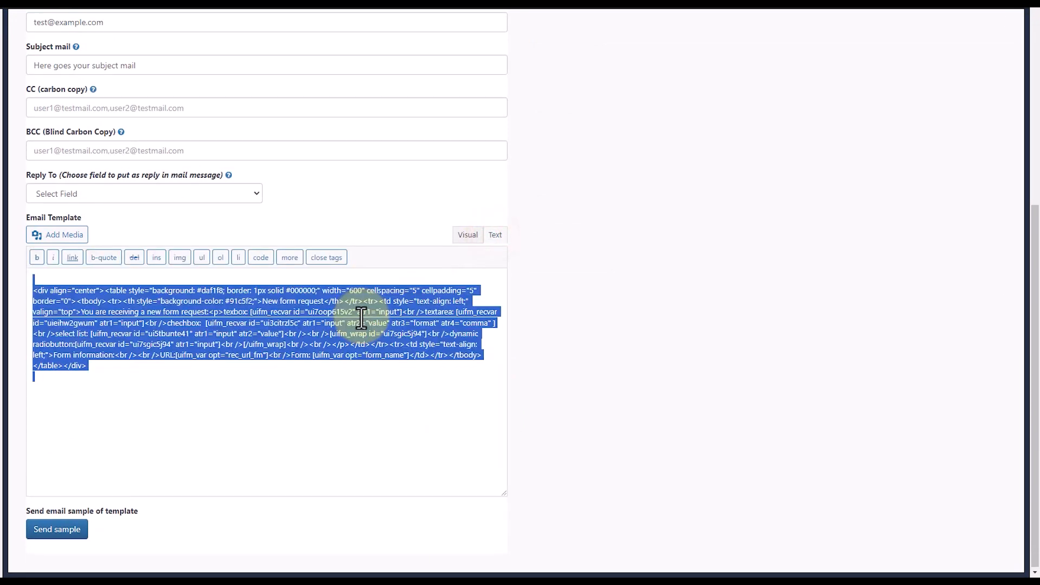
{"action": "left_click", "coordinate": [460, 242]}
- Replace the custom template for summary records and PDF in the global settings with the copied email HTML and show it in visual view
{"action": "scroll", "coordinate": [580, 267], "scroll_direction": "up", "scroll_amount": 8}
{"action": "left_click", "coordinate": [309, 54]}
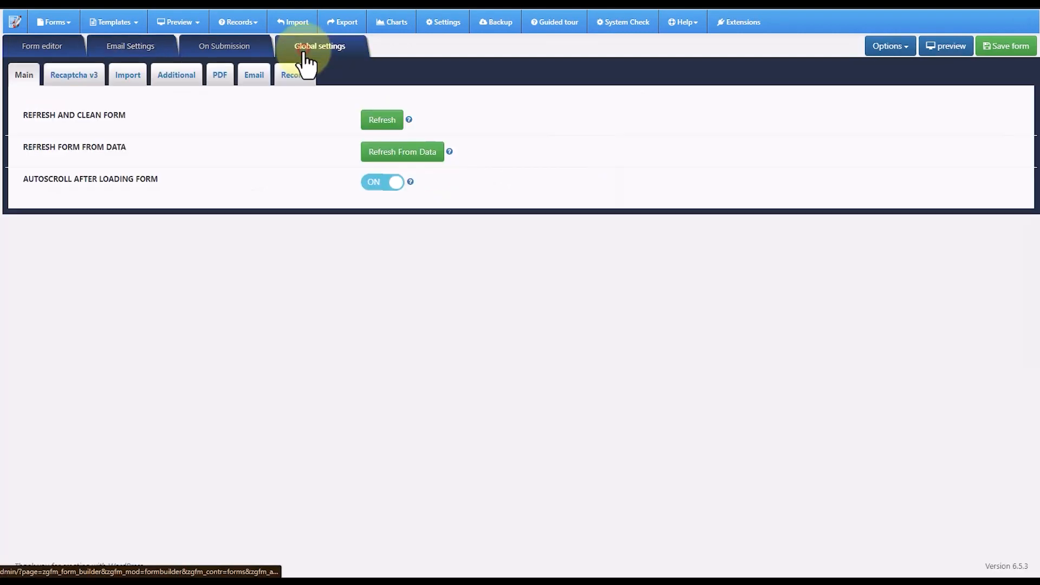
{"action": "left_click", "coordinate": [295, 76]}
{"action": "scroll", "coordinate": [366, 283], "scroll_direction": "down", "scroll_amount": 3}
{"action": "left_click", "coordinate": [285, 251]}
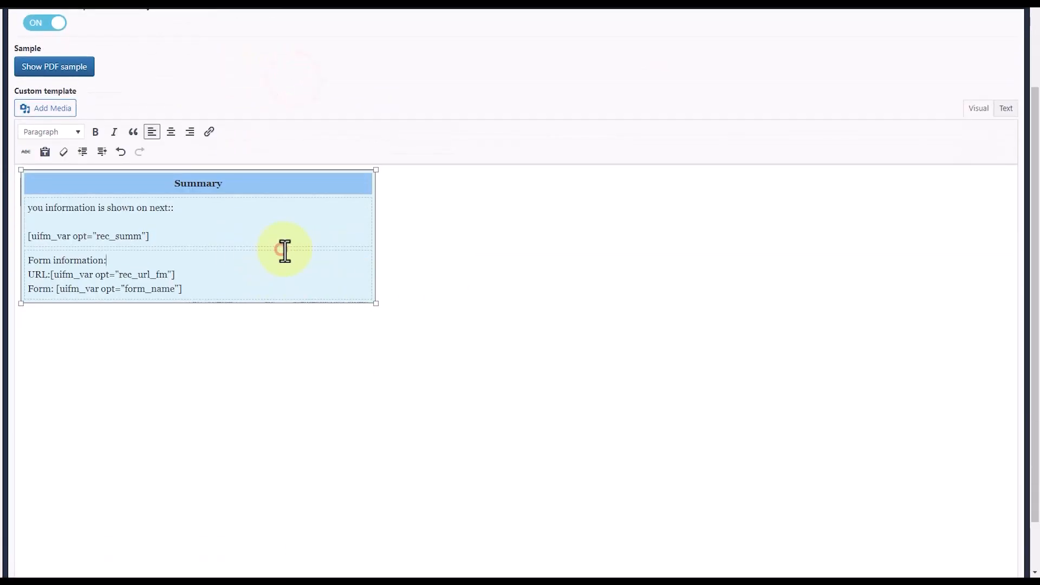
{"action": "left_click", "coordinate": [1002, 108]}
{"action": "key", "text": "ctrl+a"}
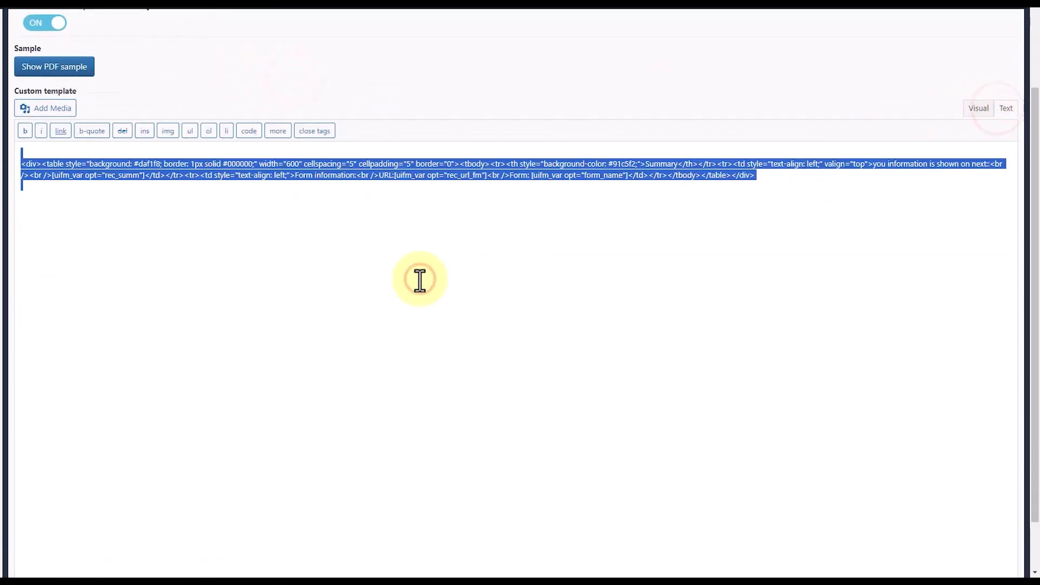
{"action": "key", "text": "ctrl+v"}
{"action": "scroll", "coordinate": [549, 280], "scroll_direction": "up", "scroll_amount": 2}
{"action": "left_click", "coordinate": [978, 227]}
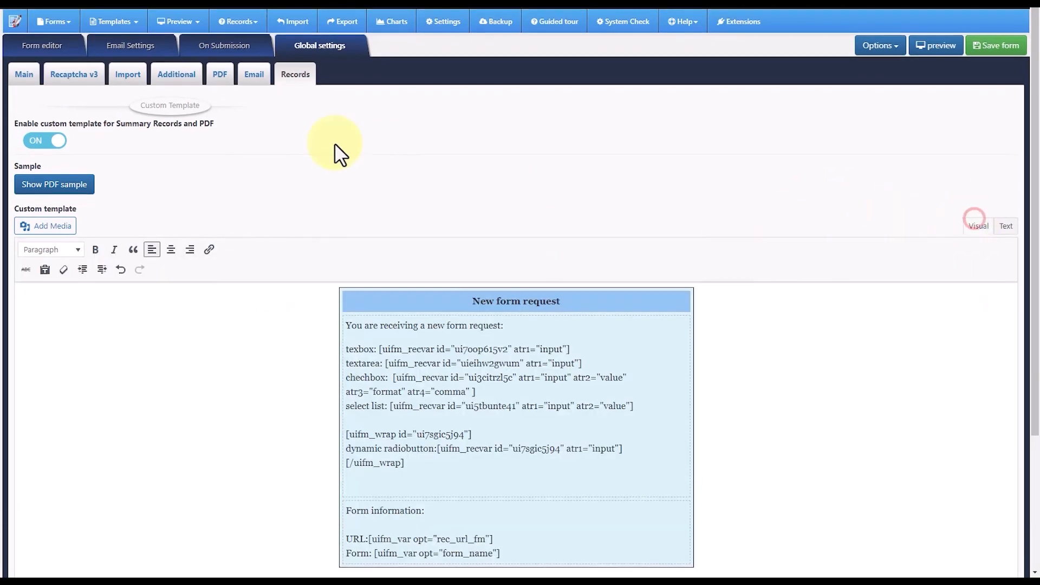
- Go back to the email settings and save the form
{"action": "left_click", "coordinate": [25, 75]}
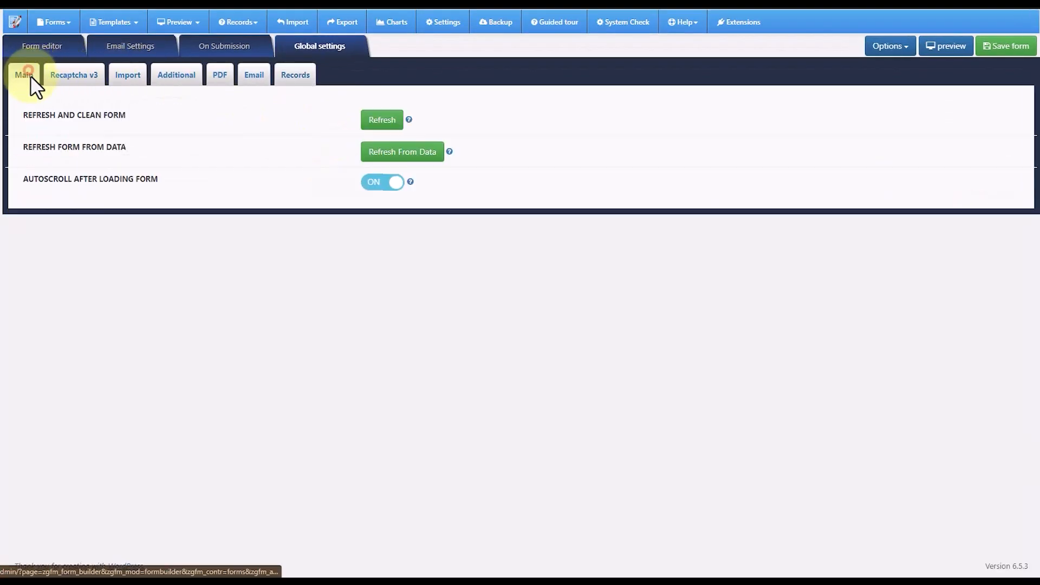
{"action": "left_click", "coordinate": [123, 49]}
{"action": "scroll", "coordinate": [228, 329], "scroll_direction": "down", "scroll_amount": 5}
{"action": "scroll", "coordinate": [650, 219], "scroll_direction": "up", "scroll_amount": 5}
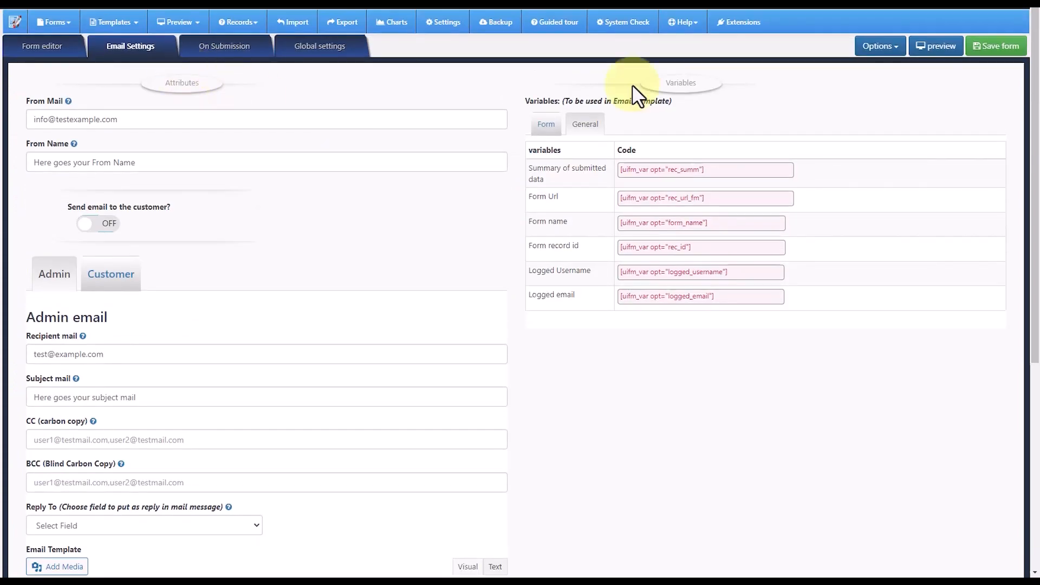
{"action": "left_click", "coordinate": [992, 43]}
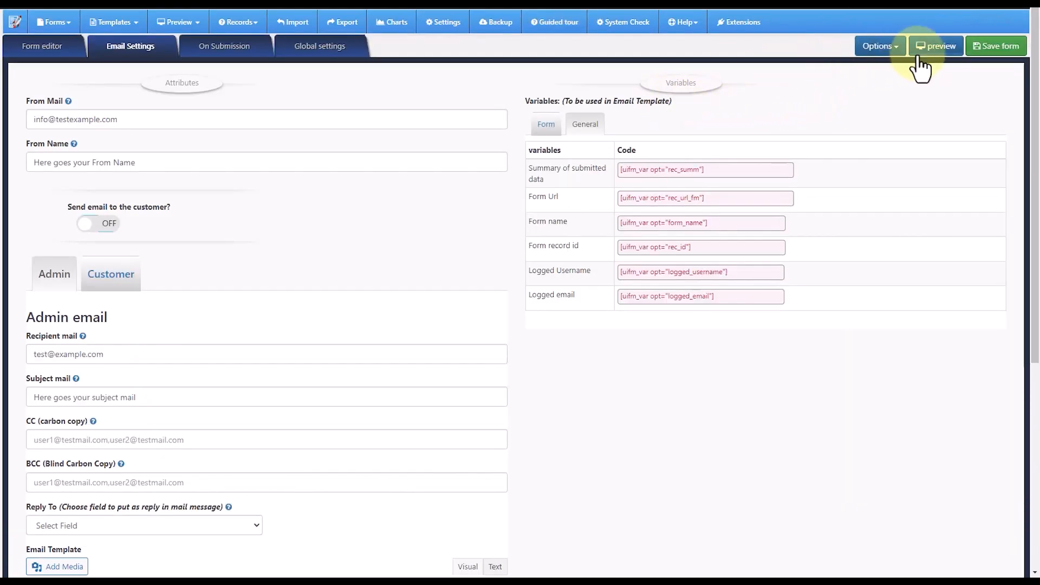
- Preview the form, enter "asdfas" as full name and "dfasdf" as comment, and tick New option1 under Services and New option2 under Products
{"action": "left_click", "coordinate": [934, 51]}
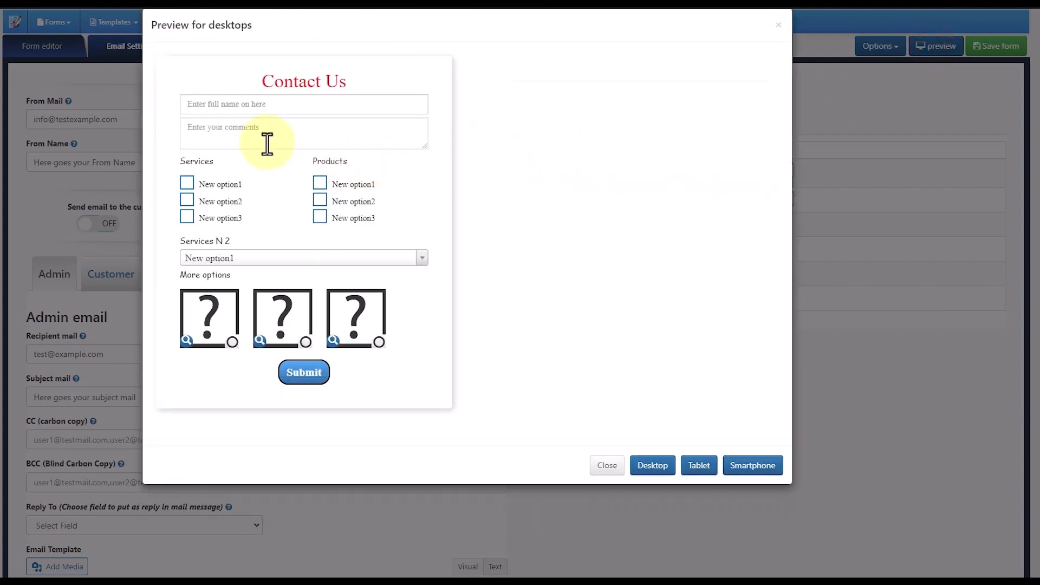
{"action": "left_click", "coordinate": [225, 103]}
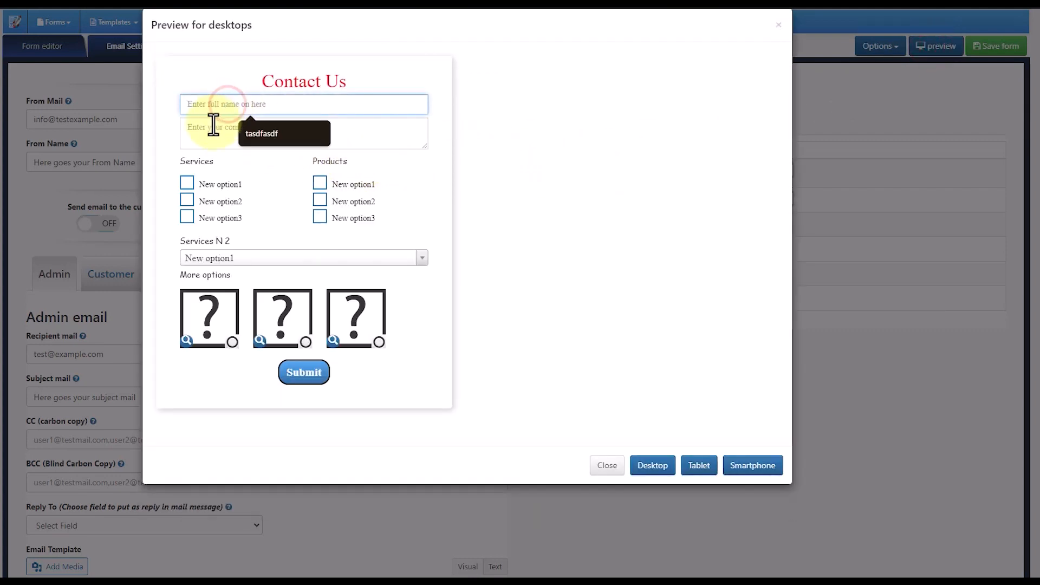
{"action": "type", "text": "asdfas"}
{"action": "left_click", "coordinate": [197, 133]}
{"action": "type", "text": "dfasdf"}
{"action": "left_click", "coordinate": [186, 182]}
{"action": "left_click", "coordinate": [319, 199]}
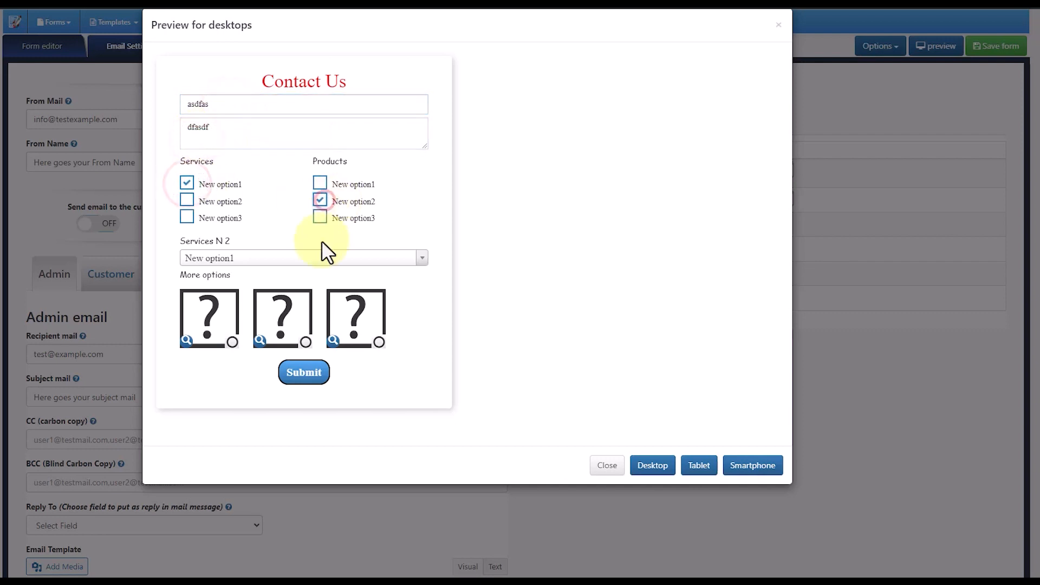
- Choose New option2 for Services N 2, select the second image option, tick New option3 under Services and submit the form
{"action": "left_click", "coordinate": [295, 258]}
{"action": "left_click", "coordinate": [239, 311]}
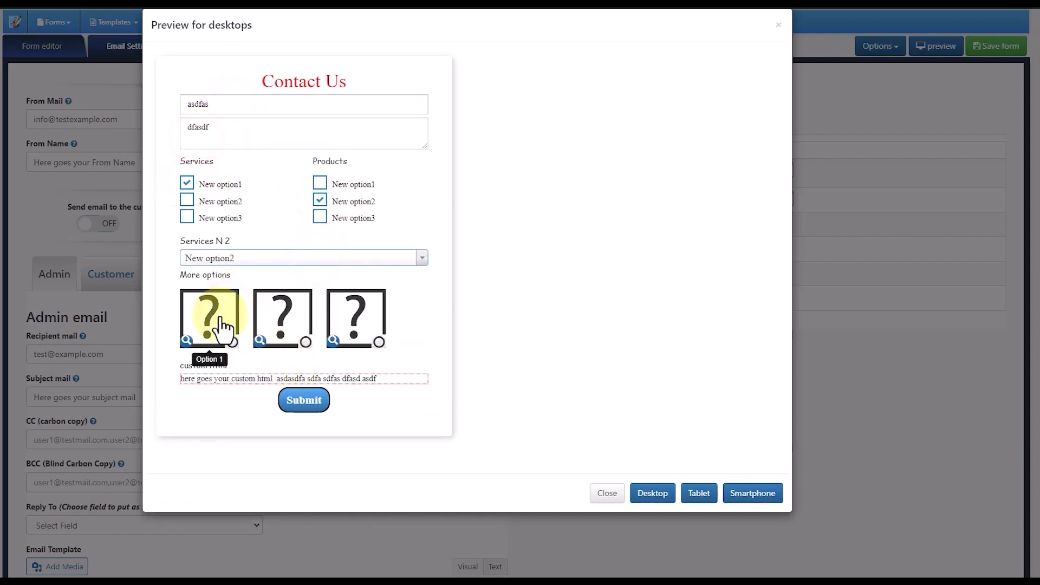
{"action": "left_click", "coordinate": [281, 314]}
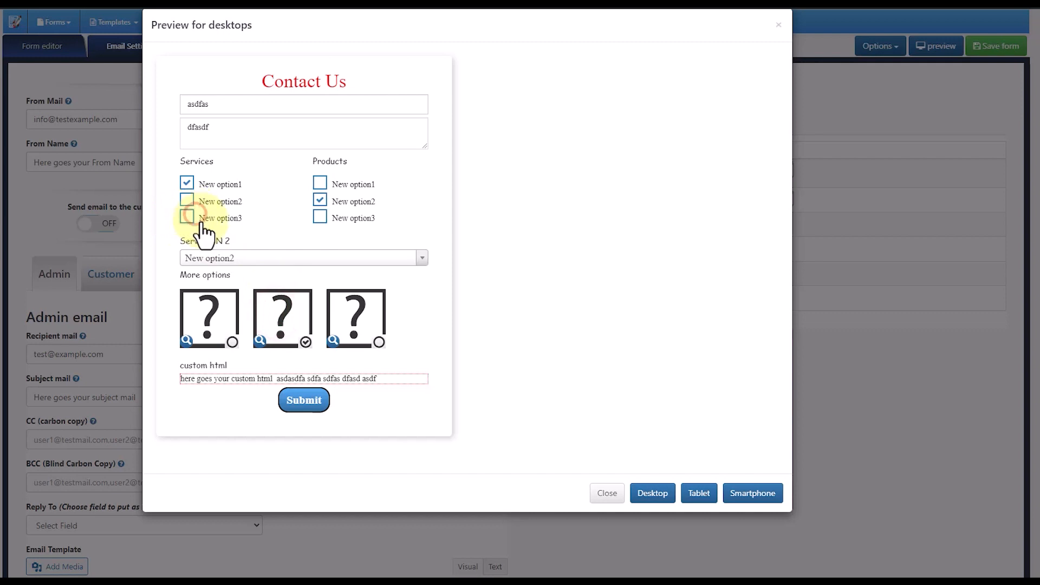
{"action": "left_click", "coordinate": [187, 217]}
{"action": "left_click", "coordinate": [299, 404]}
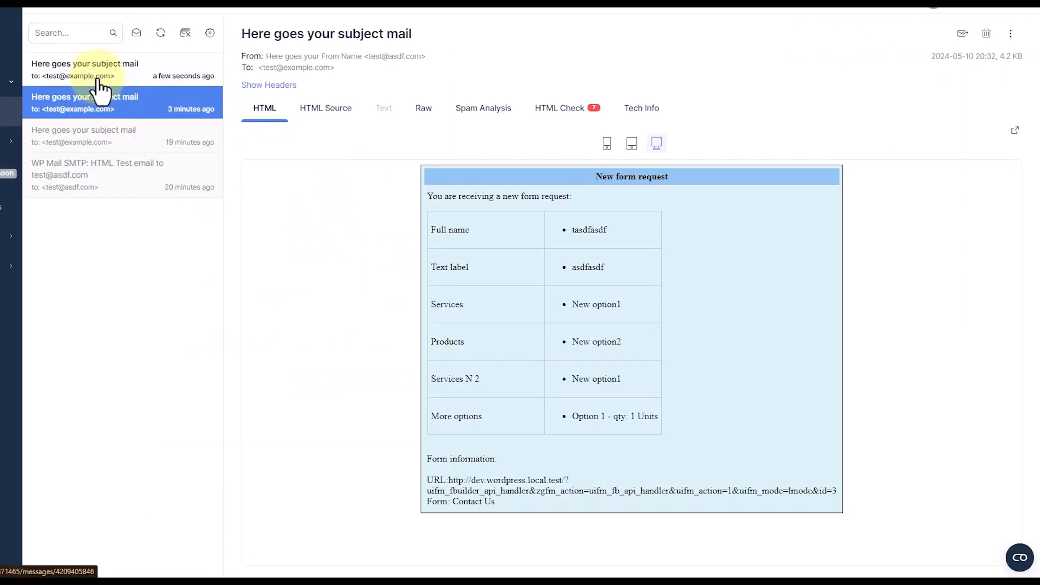
- Open the newest notification email in the test inbox and check the submitted field values and the wrapped dynamic radiobutton line
{"action": "left_click", "coordinate": [89, 73]}
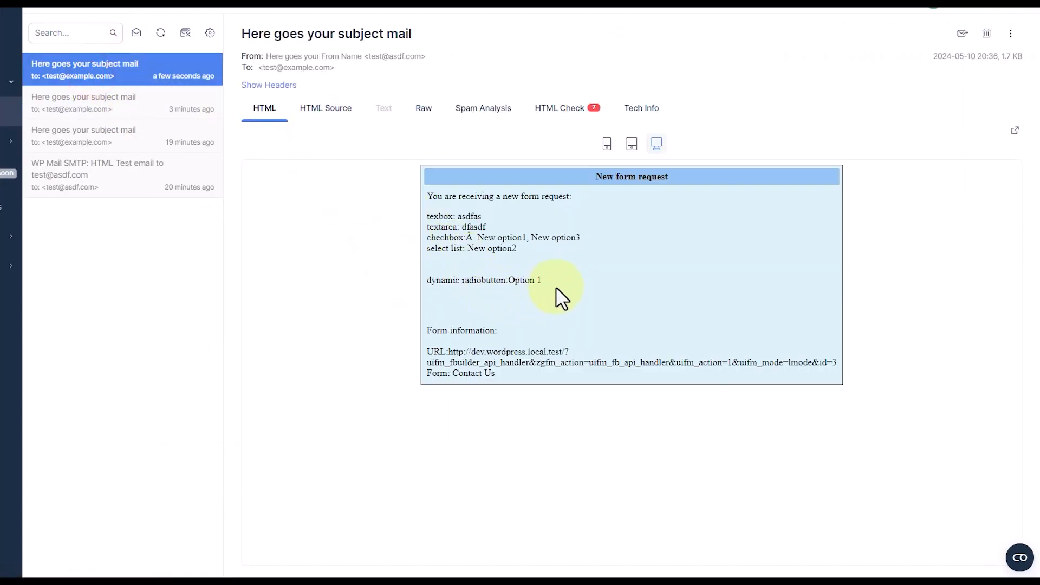
{"action": "left_click_drag", "start_coordinate": [512, 280], "coordinate": [442, 271]}
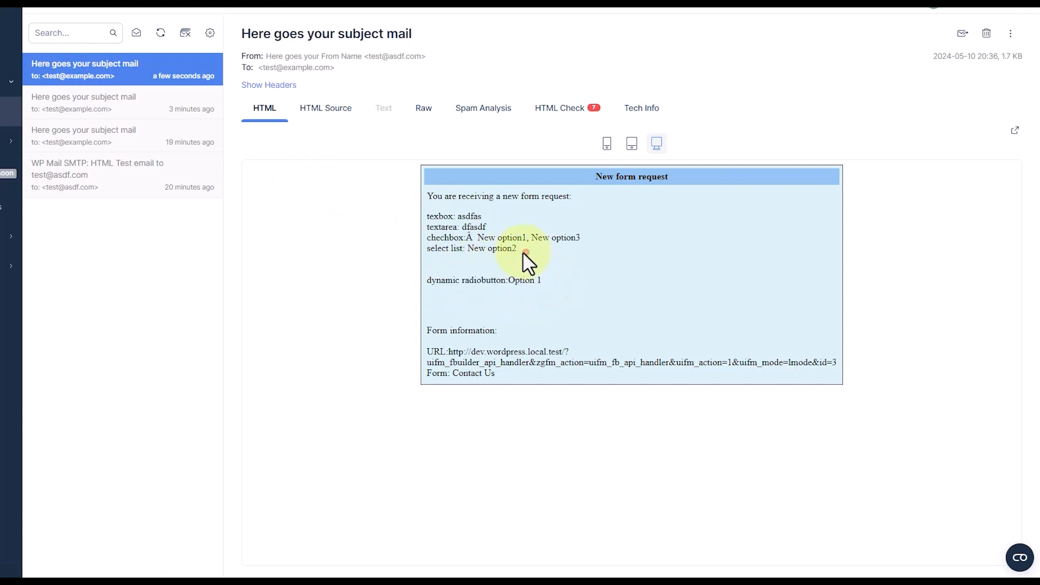
{"action": "left_click_drag", "start_coordinate": [524, 252], "coordinate": [563, 352]}
{"action": "left_click", "coordinate": [552, 331]}
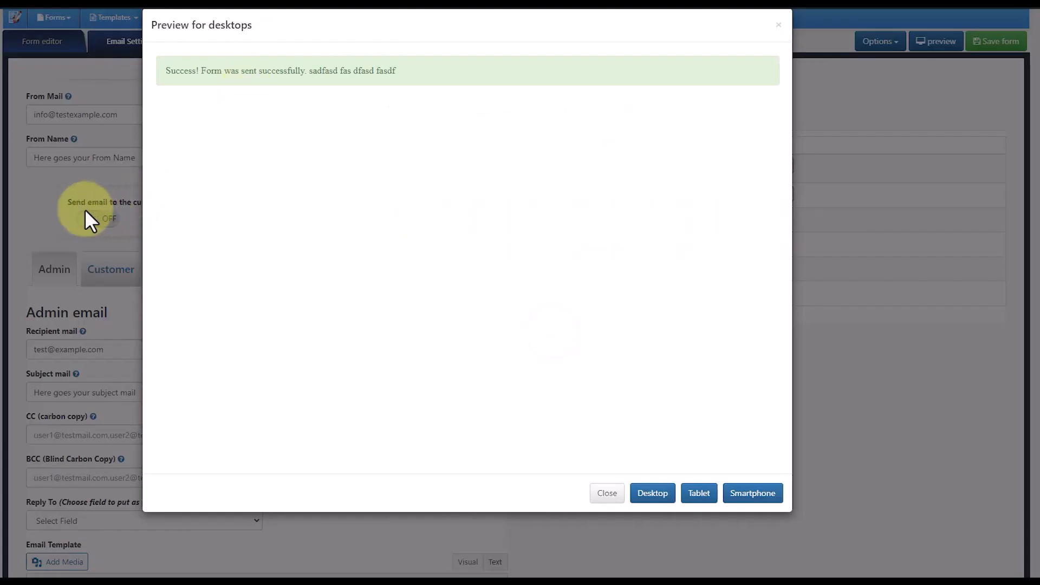
- Return to the form builder's email settings and review the field variables in the admin email template
{"action": "left_click", "coordinate": [85, 209]}
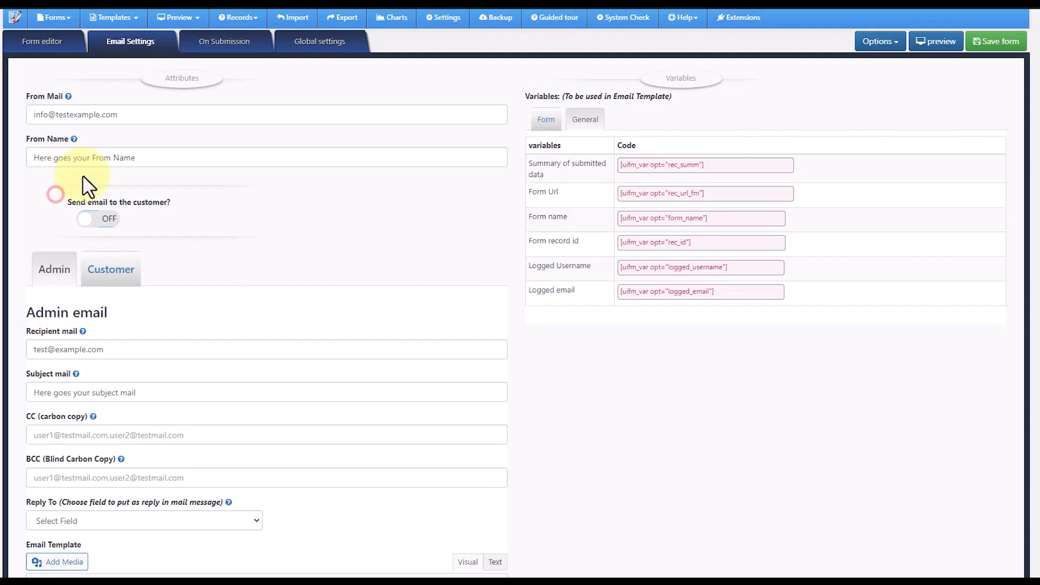
{"action": "scroll", "coordinate": [232, 228], "scroll_direction": "down", "scroll_amount": 6}
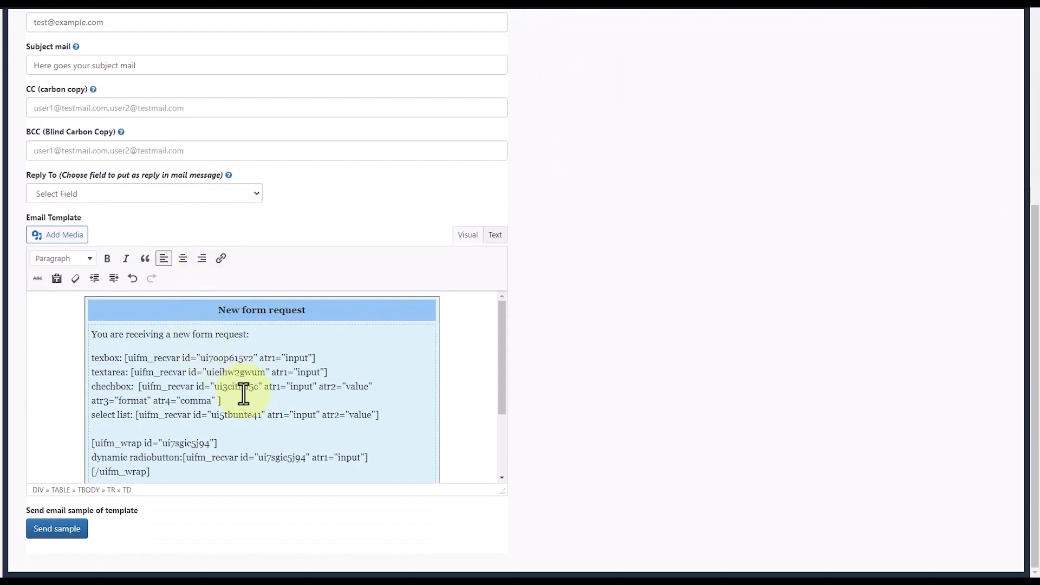
{"action": "left_click", "coordinate": [147, 416]}
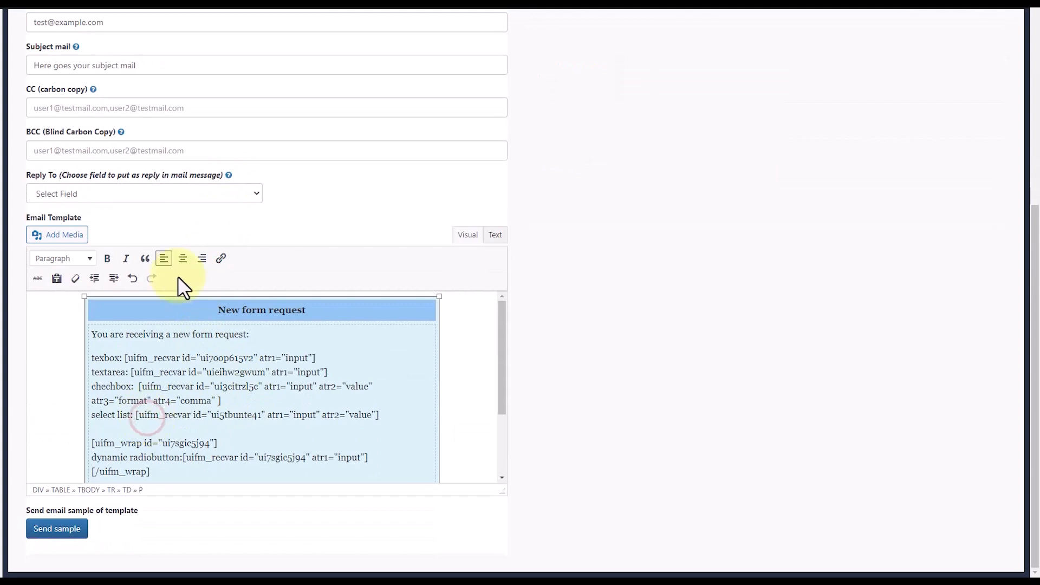
{"action": "scroll", "coordinate": [46, 151], "scroll_direction": "up", "scroll_amount": 10}
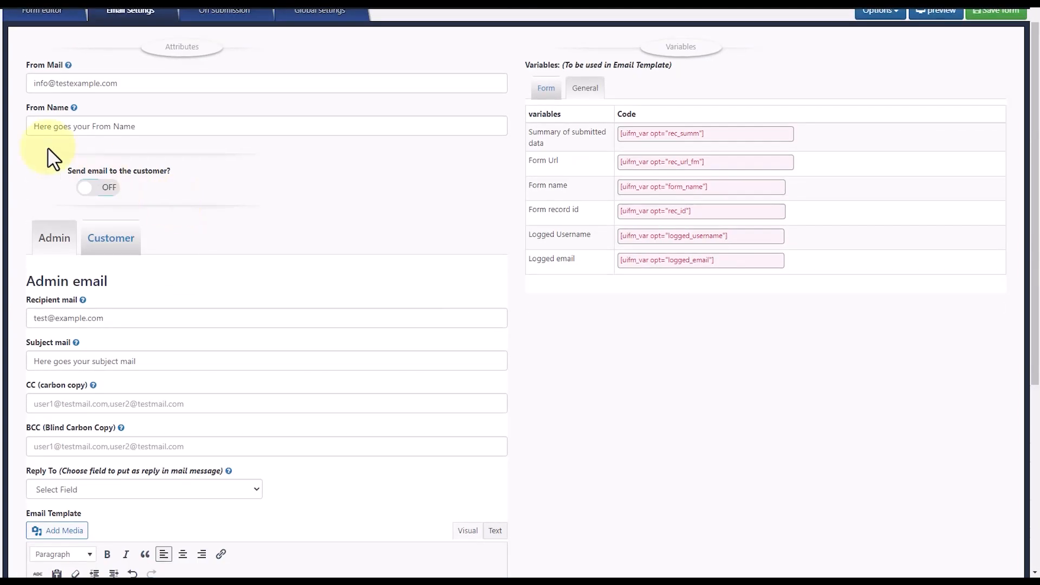
- Open the full name text box in the form editor and look at its validator options
{"action": "left_click", "coordinate": [45, 47]}
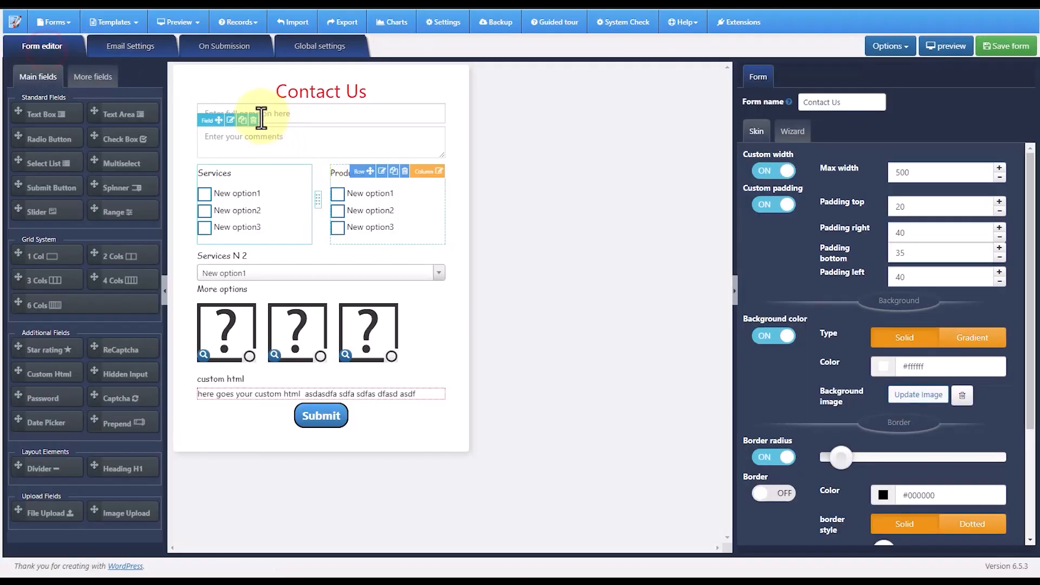
{"action": "left_click", "coordinate": [230, 121]}
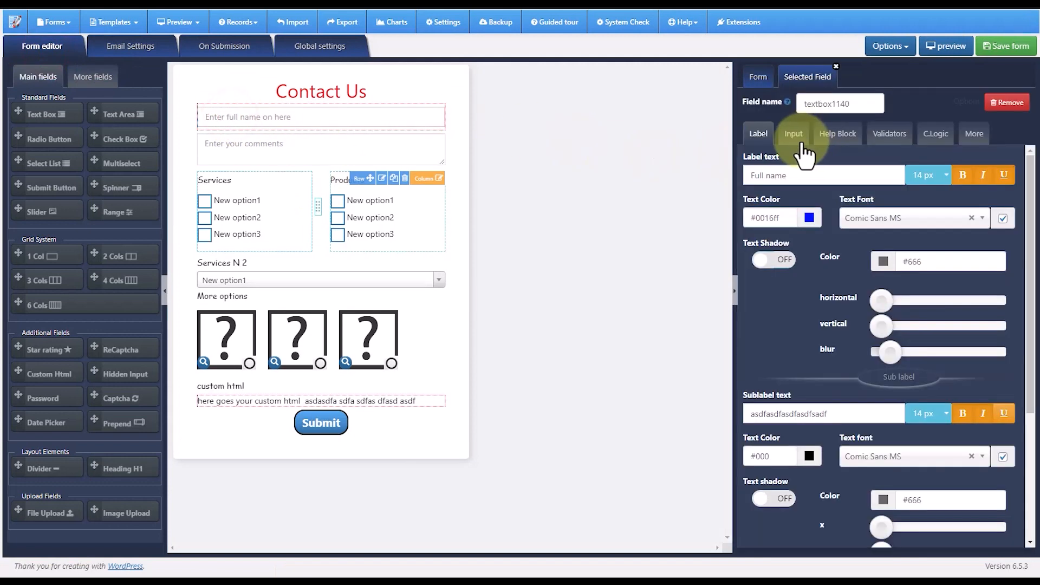
{"action": "left_click", "coordinate": [872, 139]}
{"action": "left_click", "coordinate": [818, 175]}
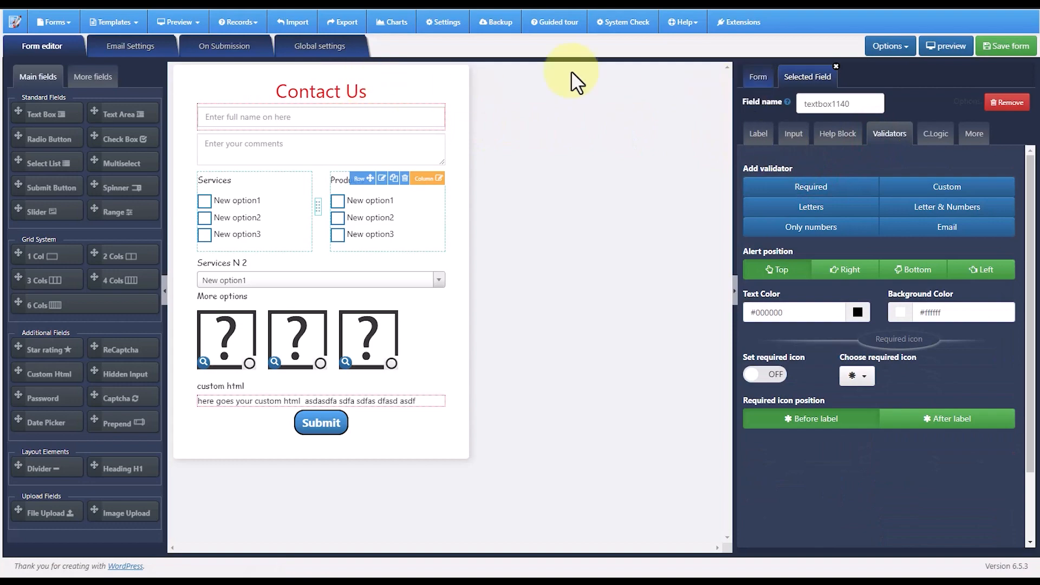
- Insert the wrapper variable of textbox1140 below the line "You are receiving a new form request:" in the admin email template
{"action": "left_click", "coordinate": [131, 48]}
{"action": "scroll", "coordinate": [281, 287], "scroll_direction": "down", "scroll_amount": 1}
{"action": "scroll", "coordinate": [276, 296], "scroll_direction": "down", "scroll_amount": 5}
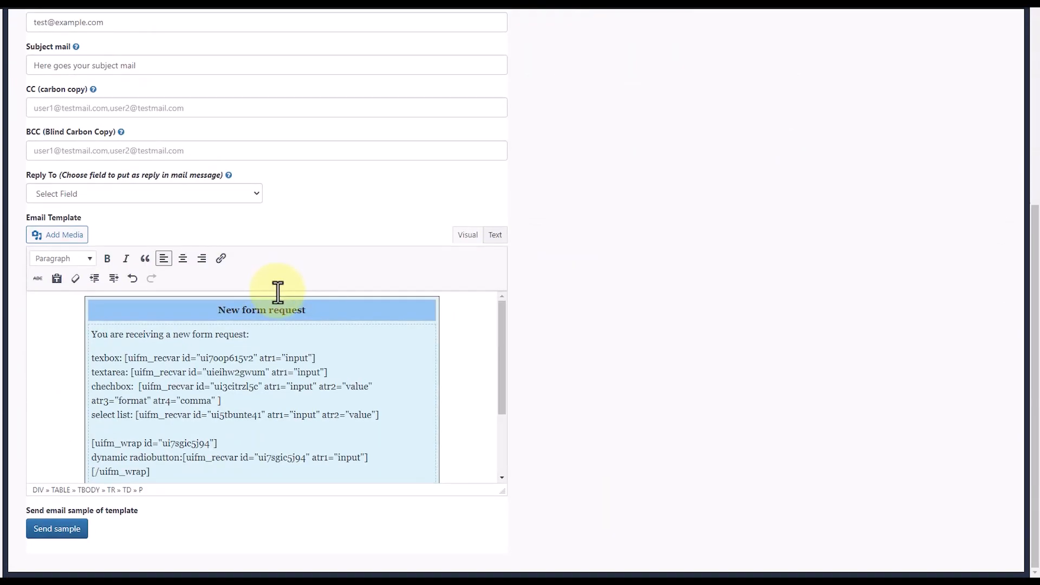
{"action": "scroll", "coordinate": [603, 341], "scroll_direction": "up", "scroll_amount": 6}
{"action": "left_click", "coordinate": [546, 125]}
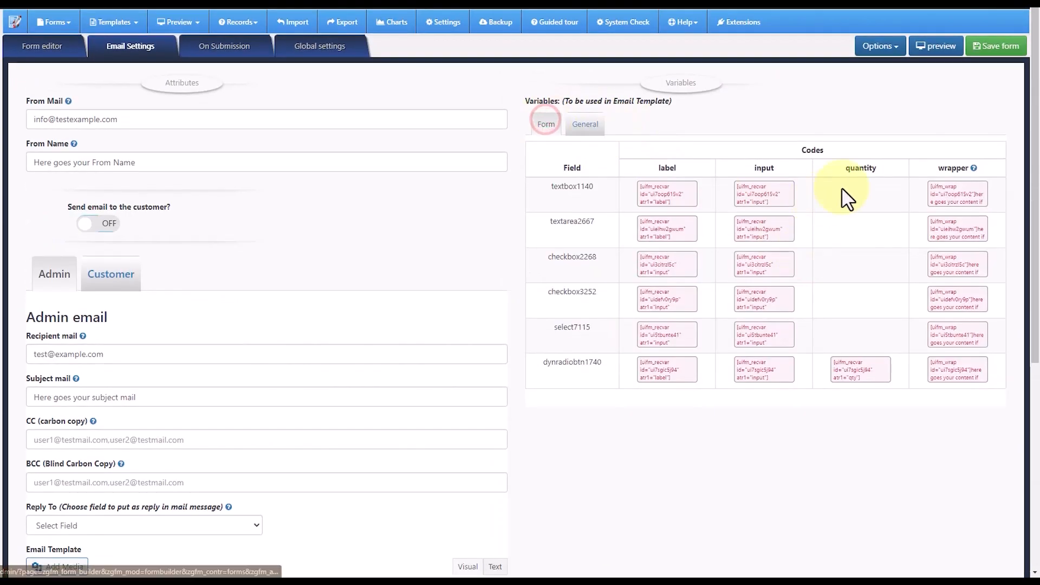
{"action": "left_click", "coordinate": [953, 189]}
{"action": "scroll", "coordinate": [509, 274], "scroll_direction": "down", "scroll_amount": 6}
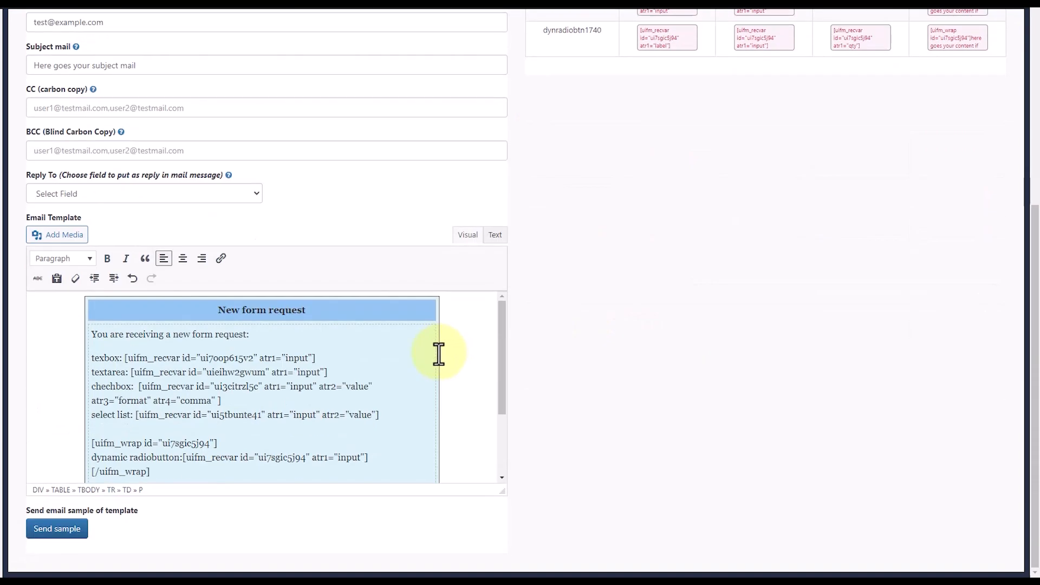
{"action": "left_click", "coordinate": [261, 334]}
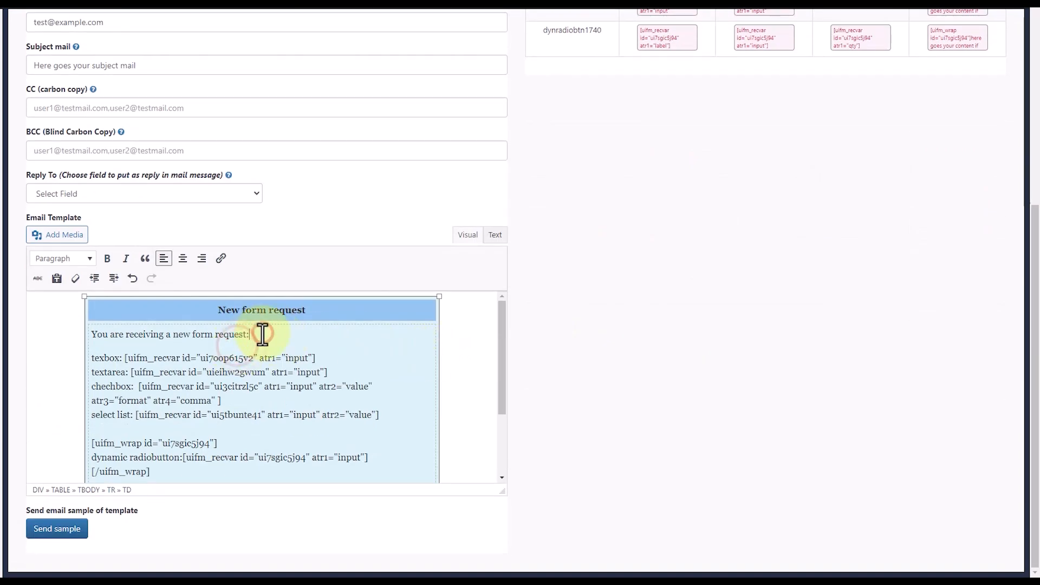
{"action": "type", "text": "[uifm_wrap id=\"ui7oop615v2\"]here goes your content if field have some value. if no value, this will not appear.[/uifm_wrap]"}
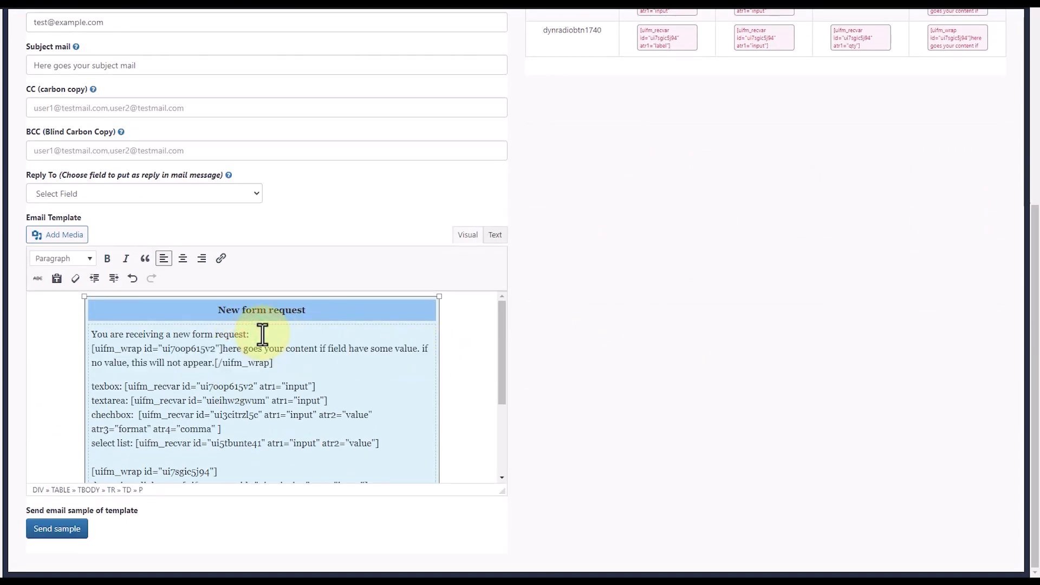
- Move the line texbox: [uifm_recvar id="ui7oop615v2" atr1="input"] into the textbox1140 wrapper, replacing its placeholder text, with the closing tag on its own line
{"action": "key", "text": "shift+Home"}
{"action": "key", "text": "ctrl+c"}
{"action": "key", "text": "BackSpace"}
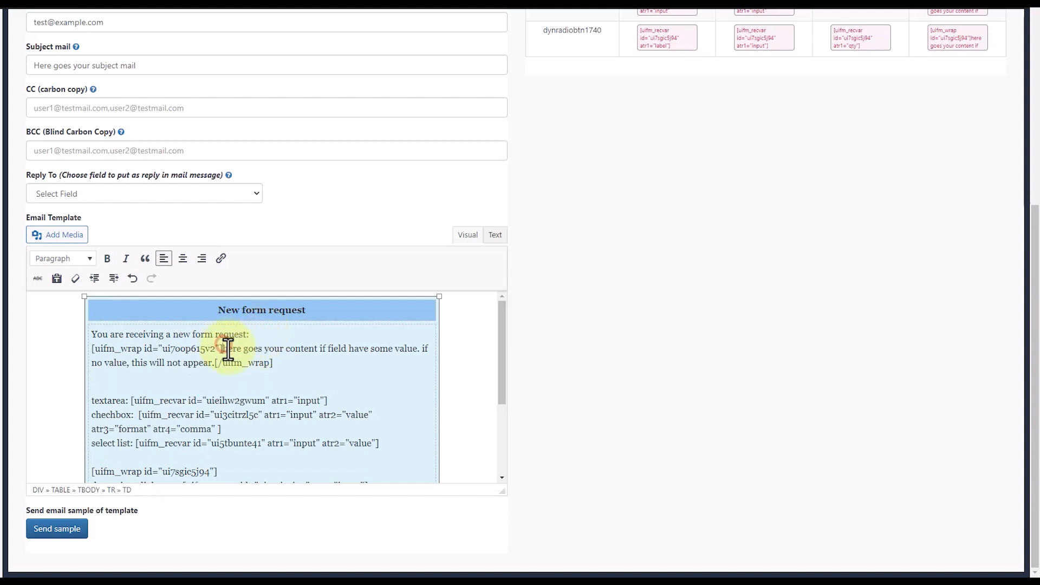
{"action": "left_click_drag", "start_coordinate": [227, 350], "coordinate": [213, 366]}
{"action": "key", "text": "ctrl+v"}
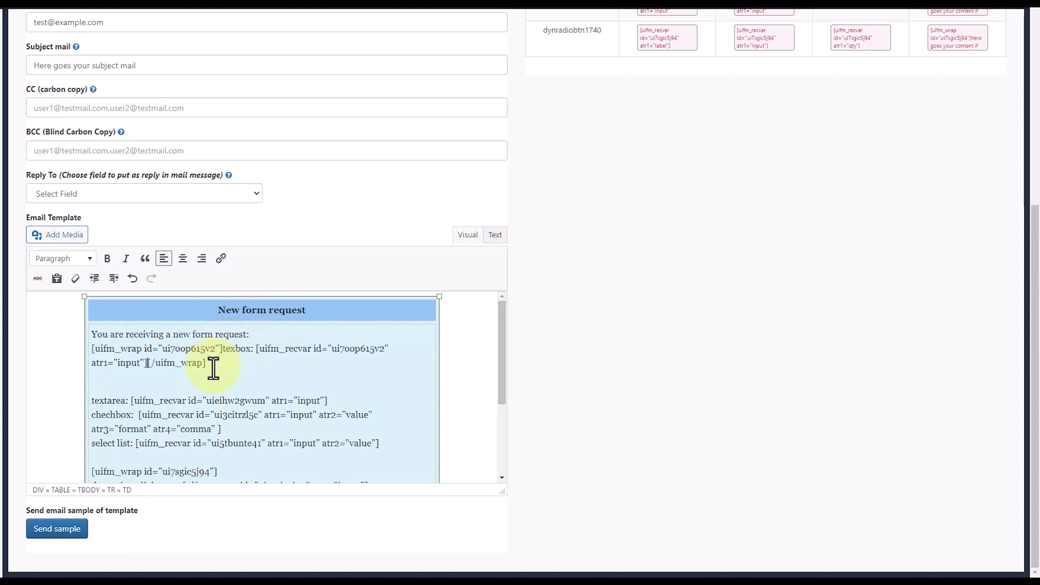
{"action": "key", "text": "Return"}
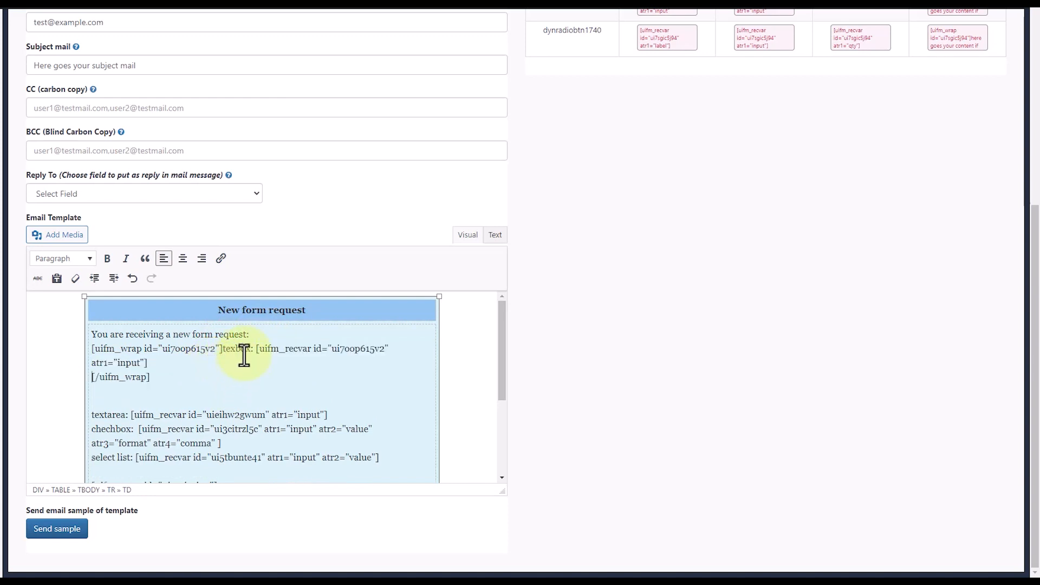
- Look over the rest of the admin email template, save the form and open its preview
{"action": "scroll", "coordinate": [476, 446], "scroll_direction": "down", "scroll_amount": 2}
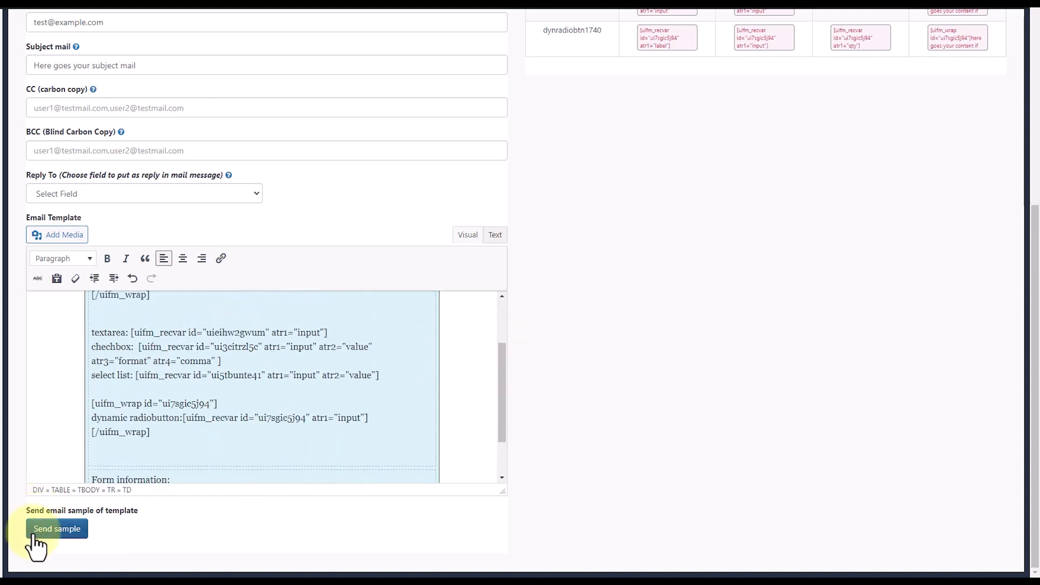
{"action": "left_click_drag", "start_coordinate": [50, 535], "coordinate": [275, 512]}
{"action": "left_click", "coordinate": [270, 519]}
{"action": "scroll", "coordinate": [271, 519], "scroll_direction": "up", "scroll_amount": 6}
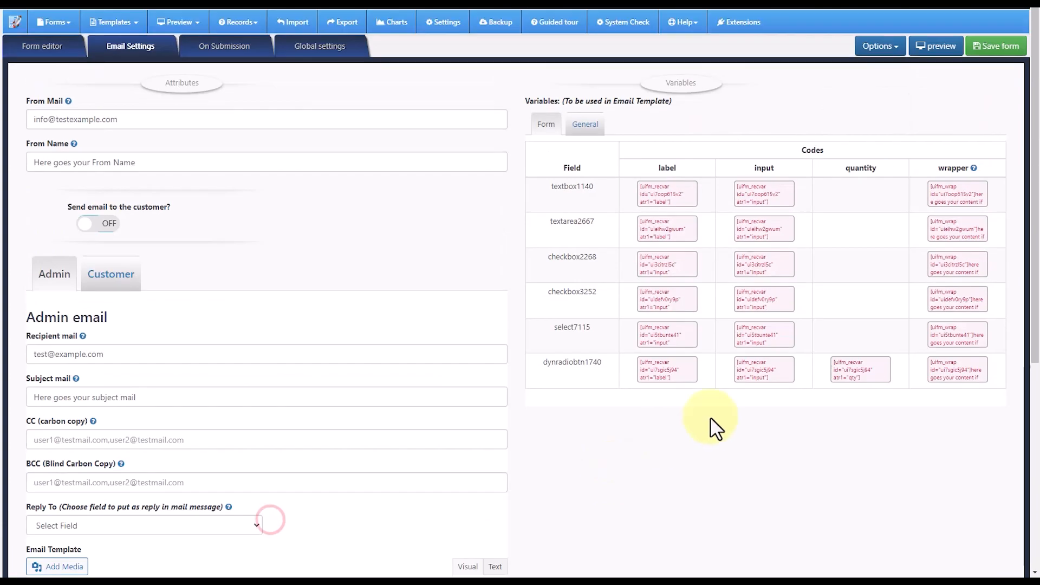
{"action": "left_click", "coordinate": [997, 46]}
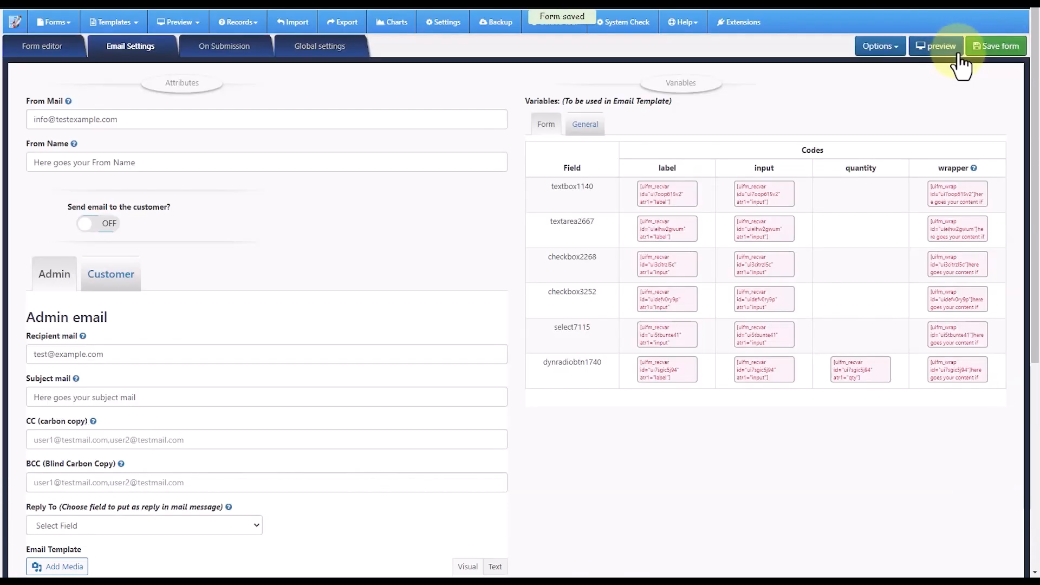
{"action": "left_click", "coordinate": [939, 48]}
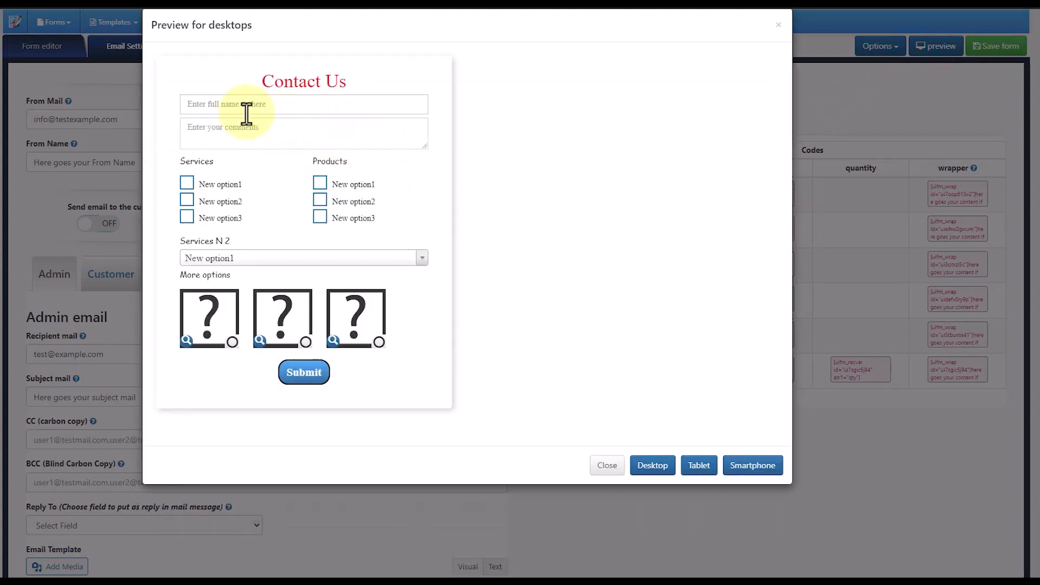
- Submit a test with an empty full name, comment "asdfasdf", New option1 under Services and Products, New option2 in Services N 2 and the middle image option
{"action": "left_click", "coordinate": [244, 108]}
{"action": "left_click", "coordinate": [221, 133]}
{"action": "type", "text": "asdfasdf"}
{"action": "left_click", "coordinate": [188, 183]}
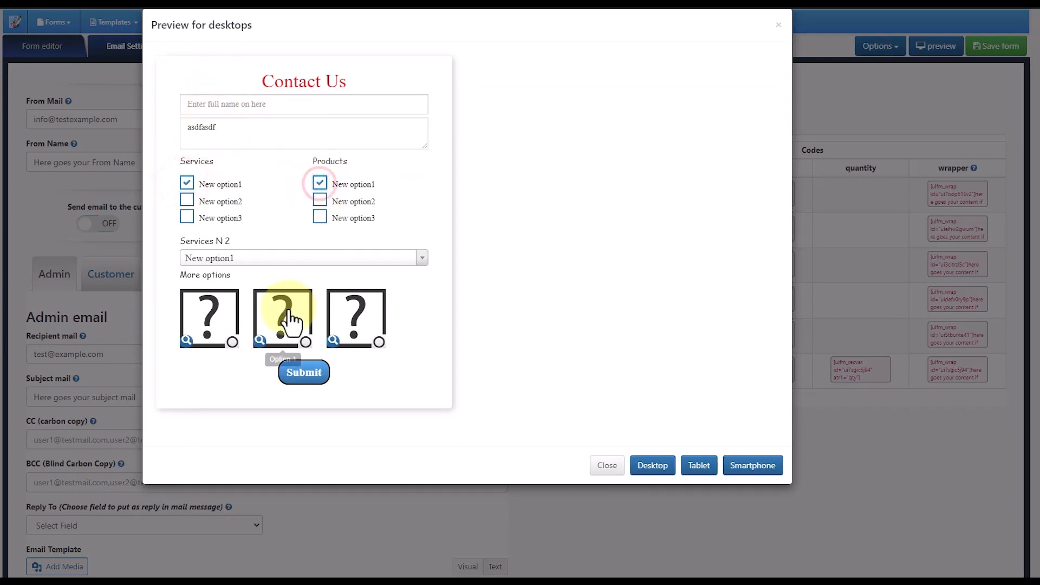
{"action": "left_click", "coordinate": [305, 343]}
{"action": "left_click", "coordinate": [294, 258]}
{"action": "left_click", "coordinate": [270, 312]}
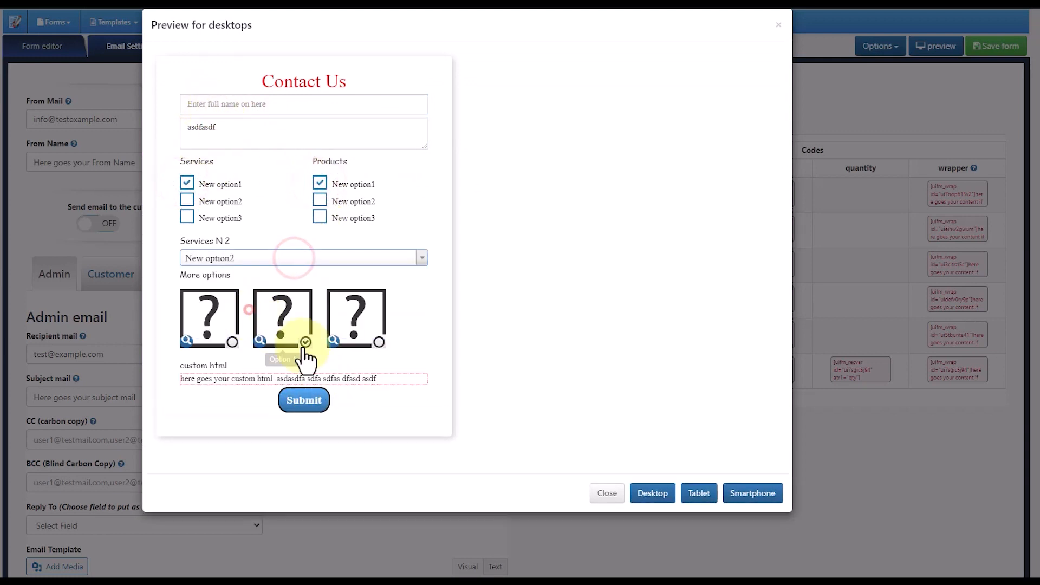
{"action": "left_click", "coordinate": [304, 401]}
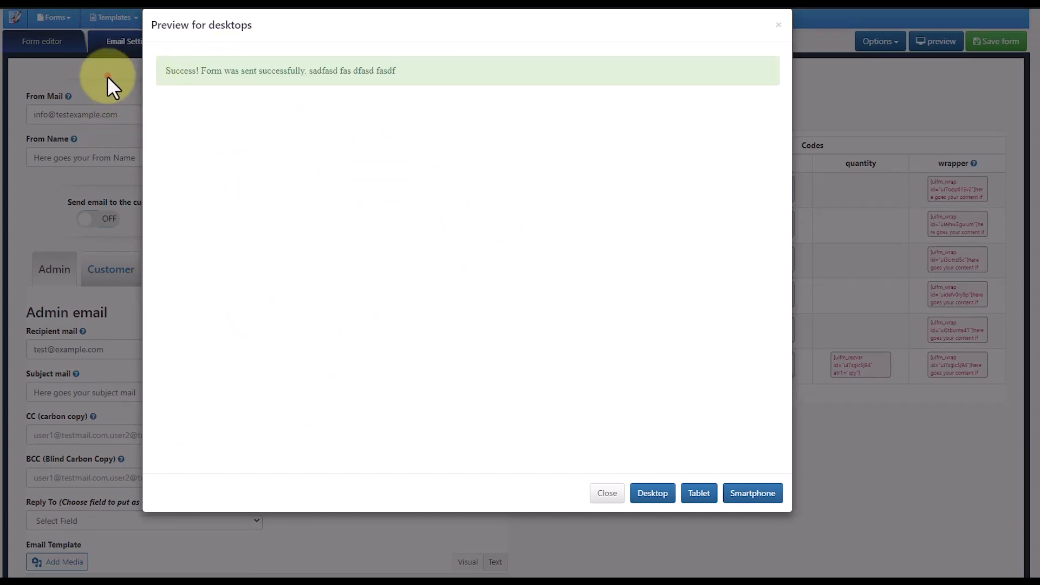
- Switch to the test inbox, open the newest notification email and check how the wrapped texbox line is handled
{"action": "left_click", "coordinate": [107, 76]}
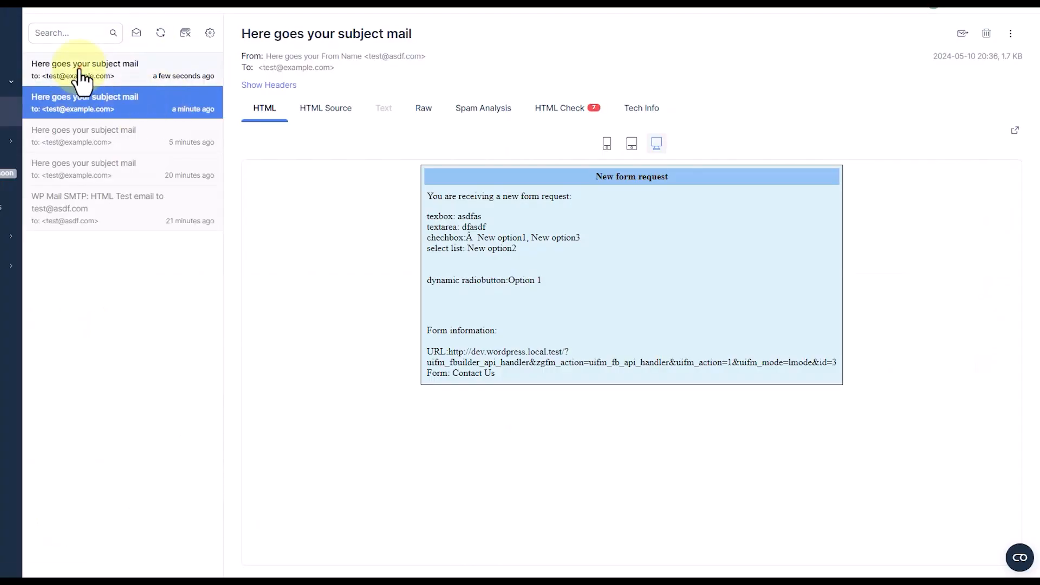
{"action": "left_click", "coordinate": [81, 70]}
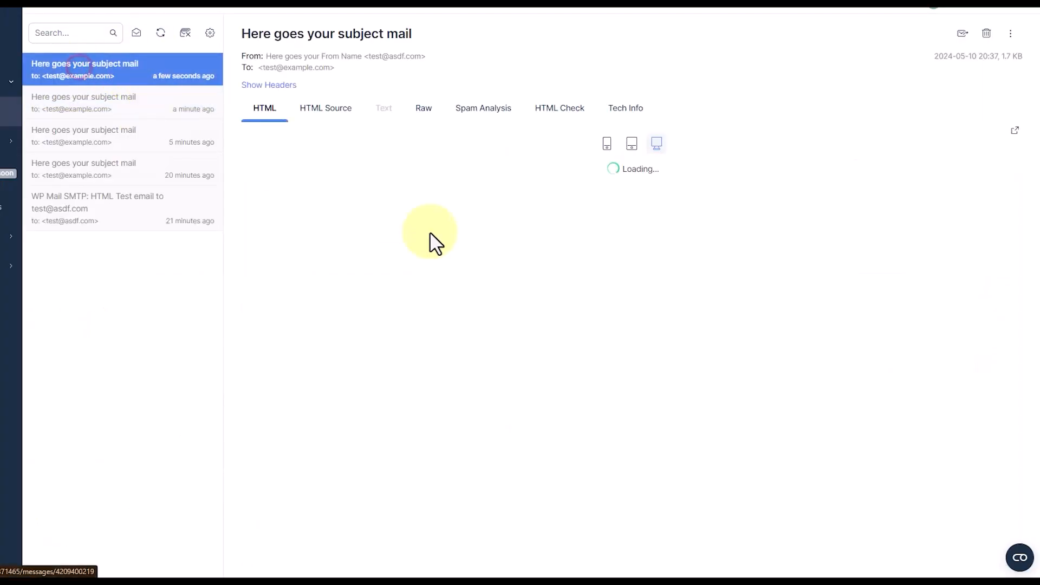
{"action": "left_click_drag", "start_coordinate": [506, 231], "coordinate": [432, 225]}
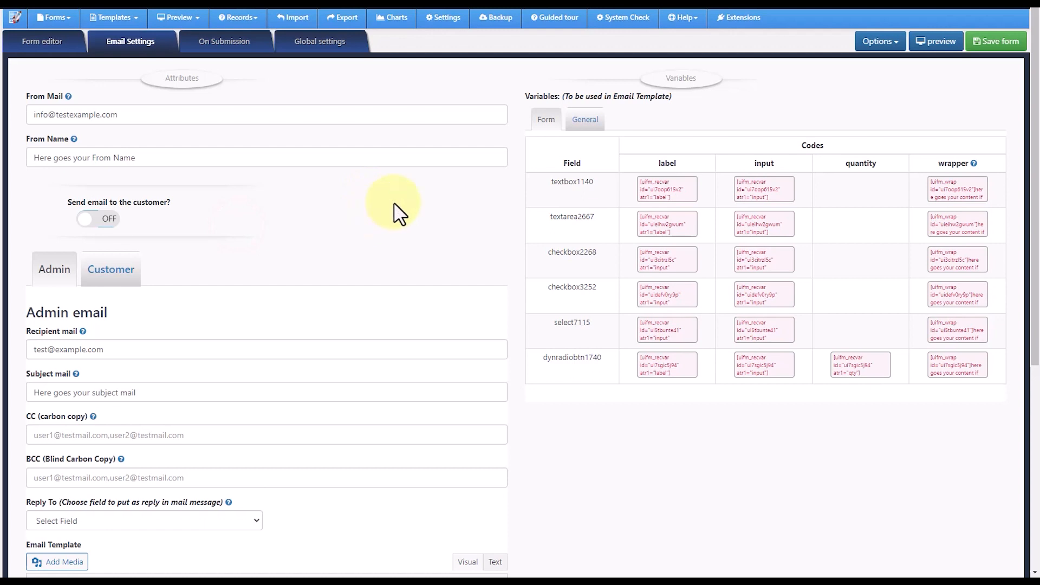
- Back in the form builder, open the form variables list, review the field and other variable codes, and close it
{"action": "left_click", "coordinate": [895, 42]}
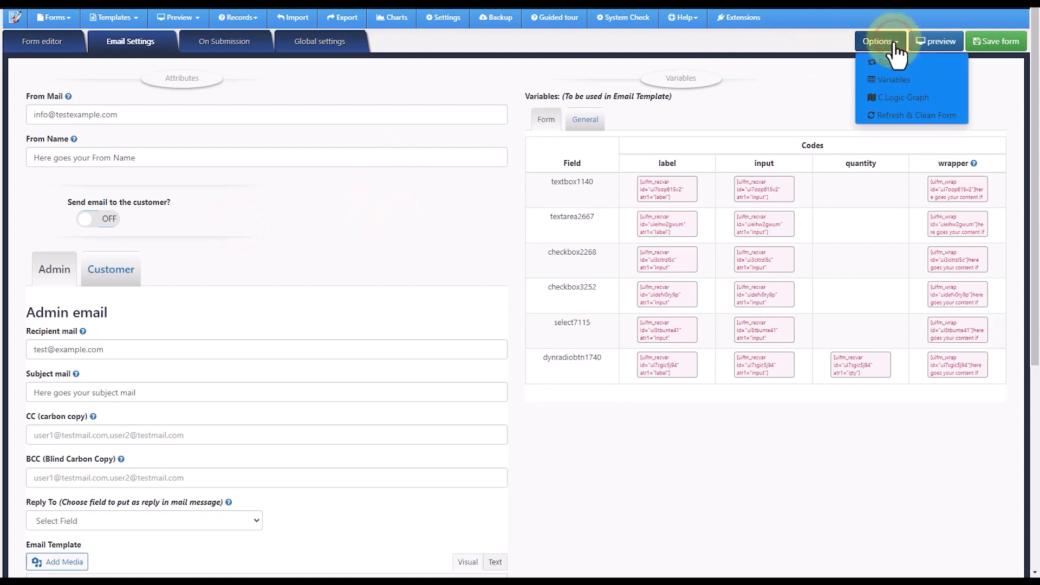
{"action": "left_click", "coordinate": [894, 80]}
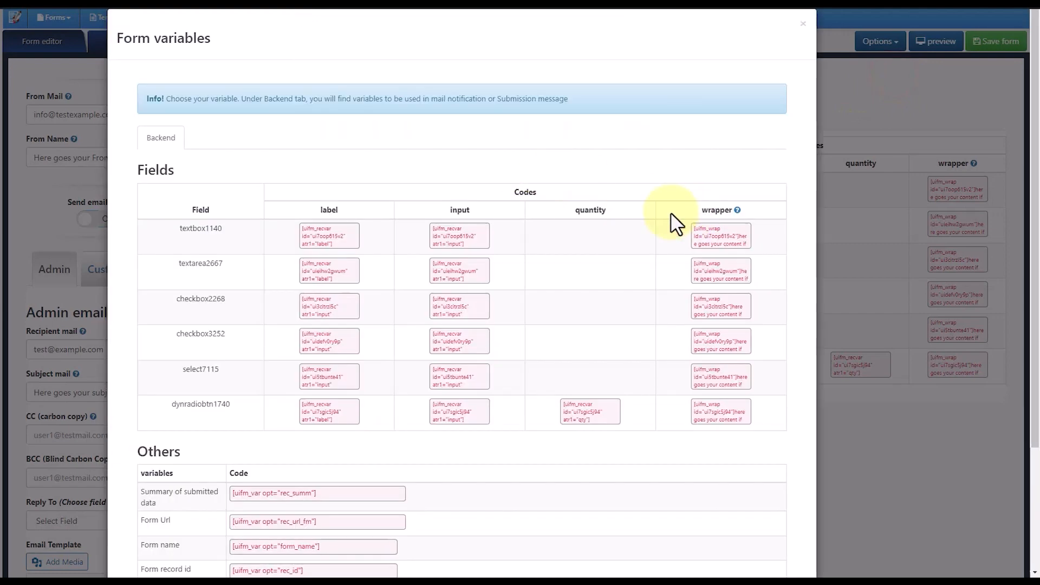
{"action": "scroll", "coordinate": [232, 472], "scroll_direction": "down", "scroll_amount": 3}
{"action": "scroll", "coordinate": [260, 458], "scroll_direction": "up", "scroll_amount": 3}
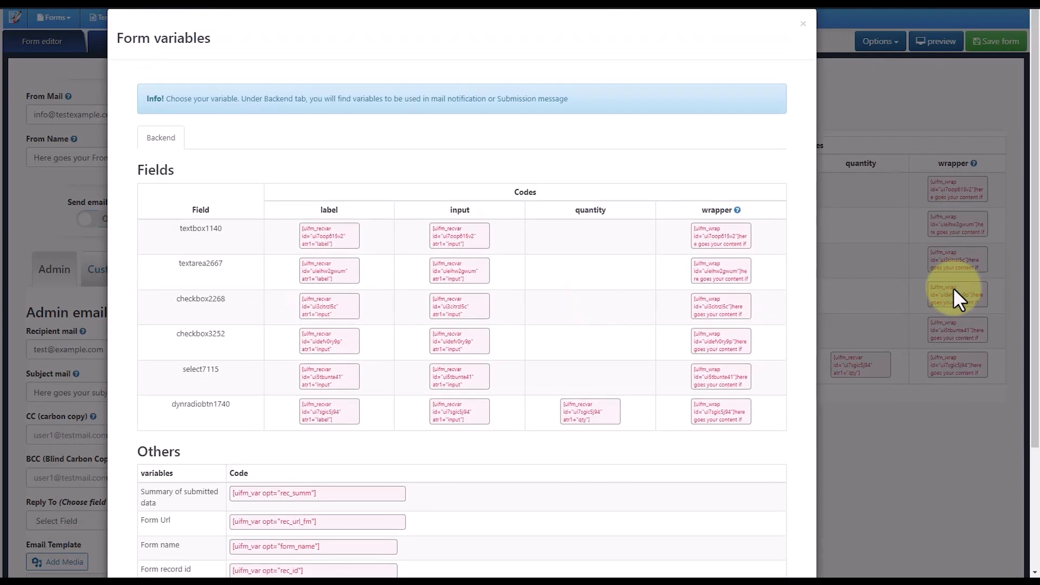
{"action": "left_click", "coordinate": [915, 268]}
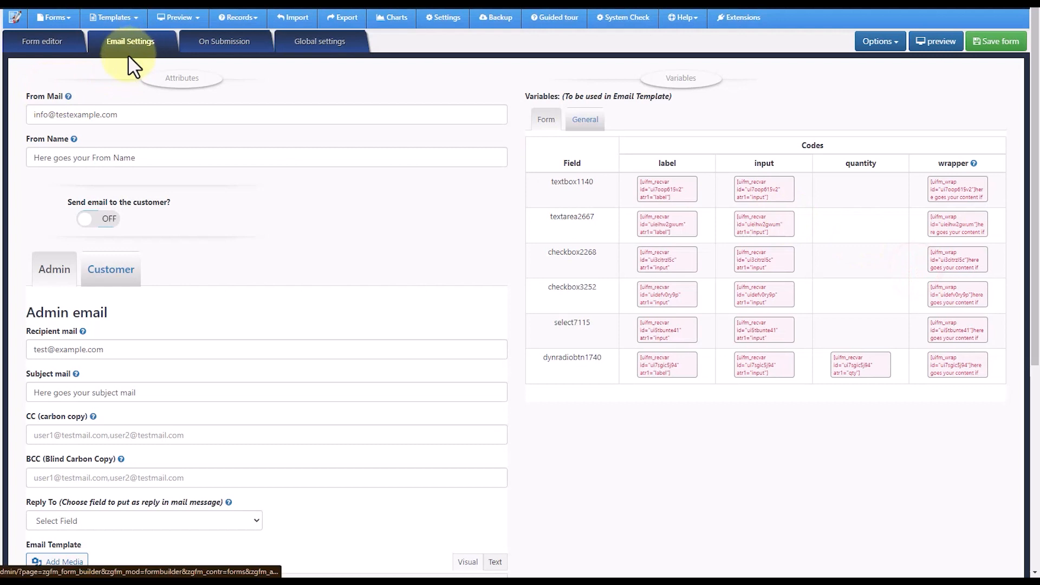
- Open the conditional logic graph, examine which field controls the custom HTML element, close it and return to the form editor
{"action": "scroll", "coordinate": [589, 174], "scroll_direction": "up", "scroll_amount": 1}
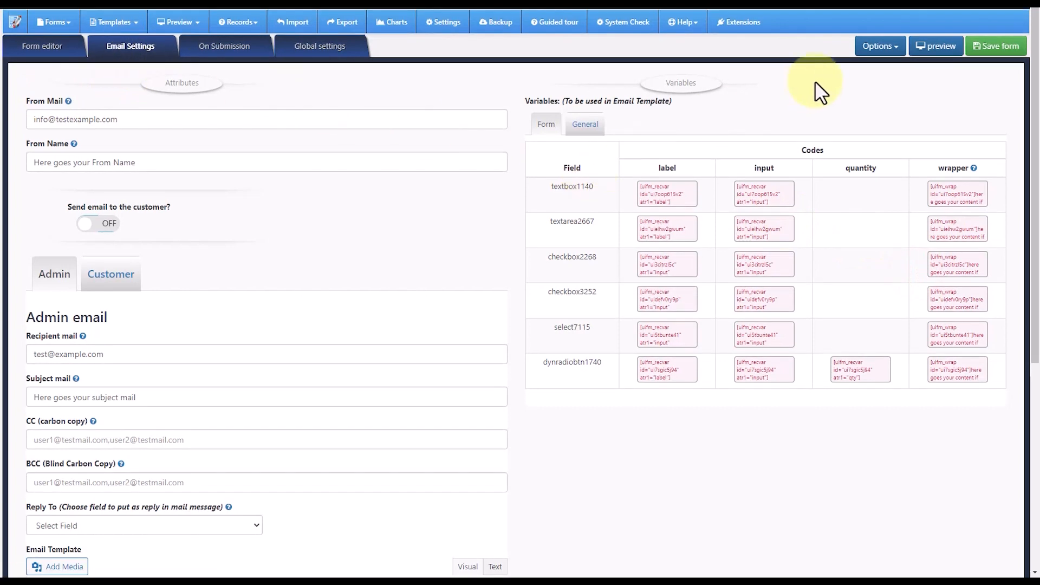
{"action": "left_click", "coordinate": [877, 48]}
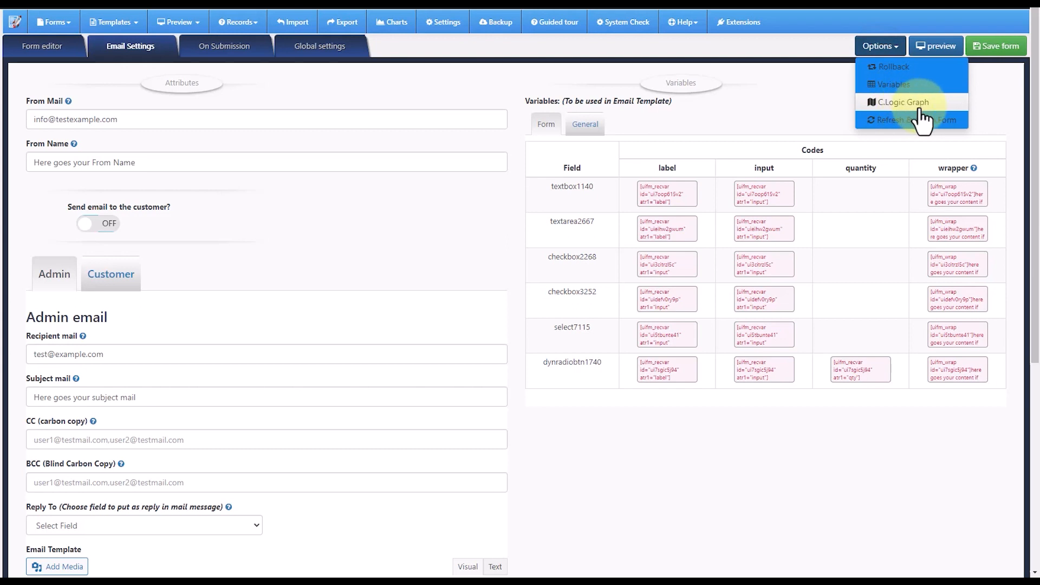
{"action": "left_click", "coordinate": [894, 103]}
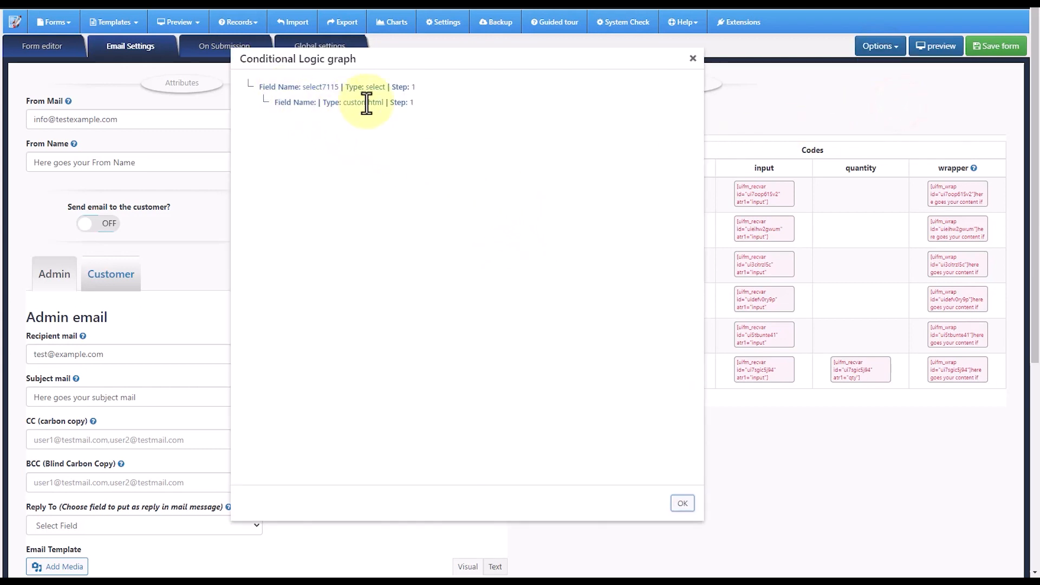
{"action": "left_click_drag", "start_coordinate": [417, 103], "coordinate": [259, 85]}
{"action": "left_click", "coordinate": [741, 120]}
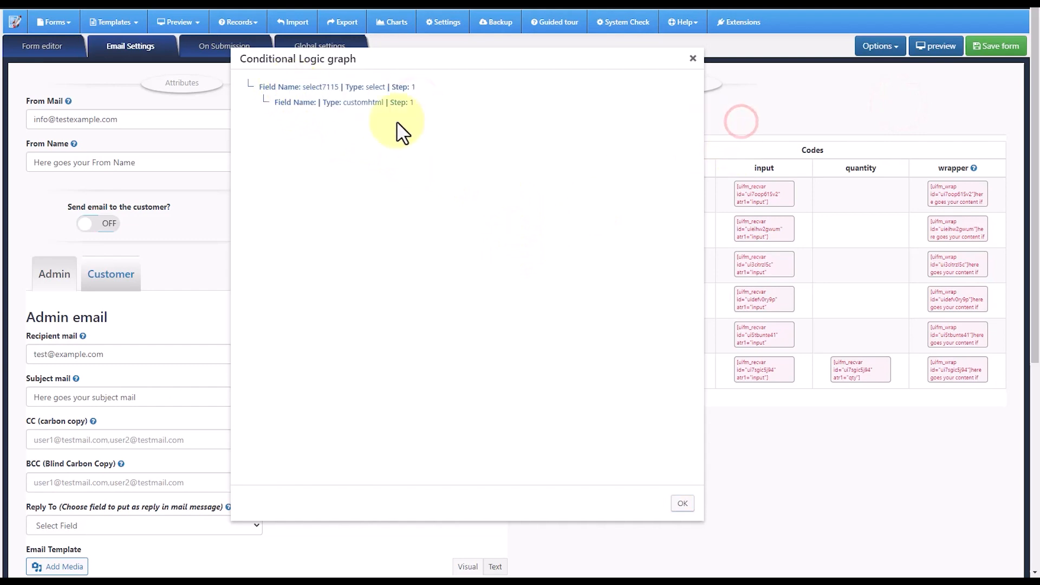
{"action": "left_click", "coordinate": [692, 58]}
{"action": "left_click", "coordinate": [42, 46]}
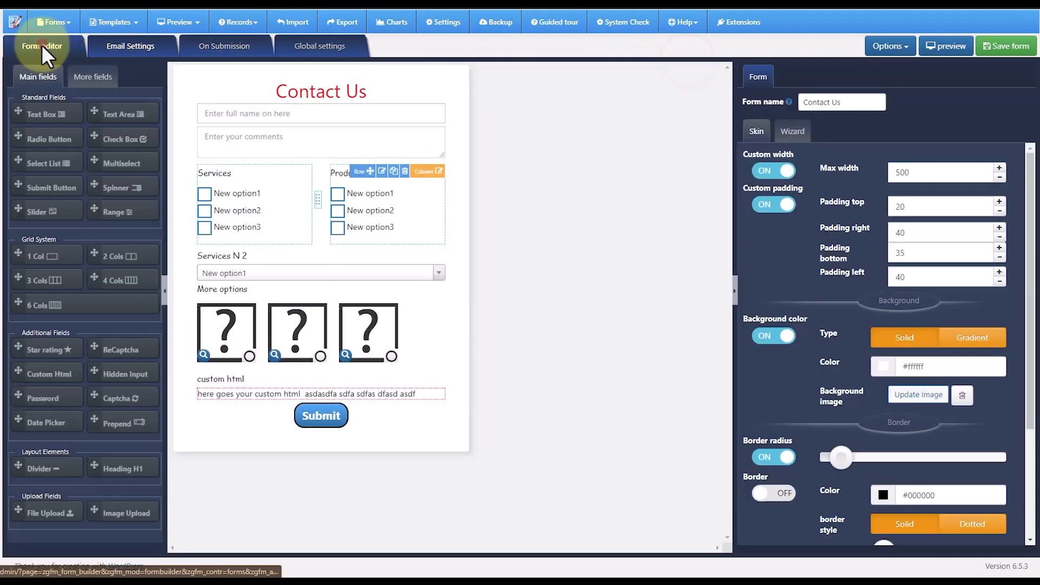